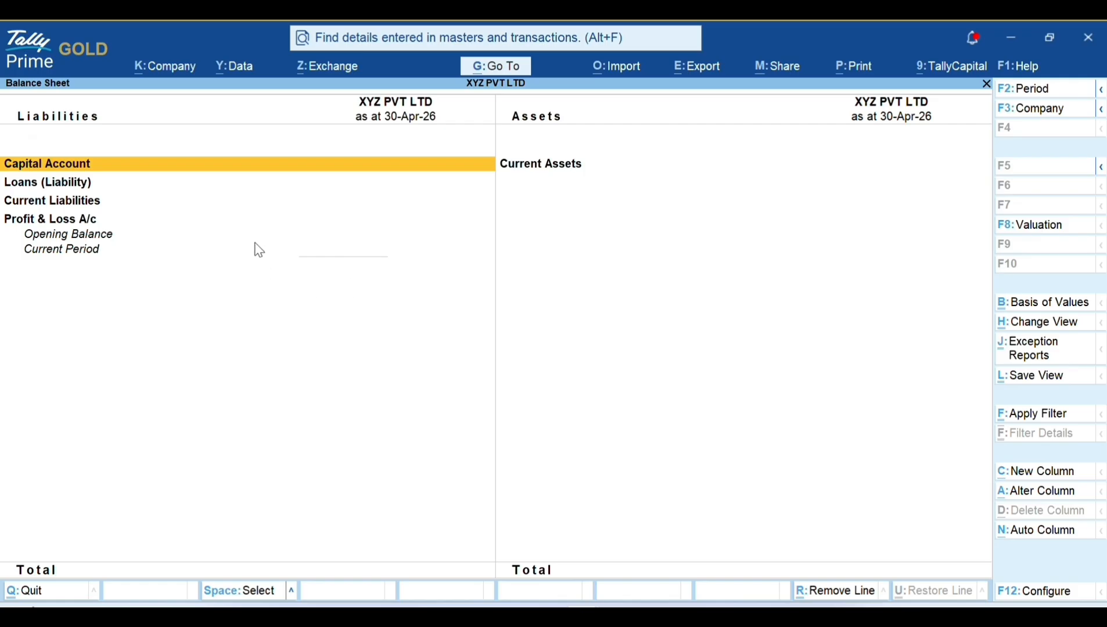
Review the Profit & Loss A/c from the Balance Sheet, then return to the Gateway of Tally.
key("Down")
key("Down")
key("Down")
key("Return")
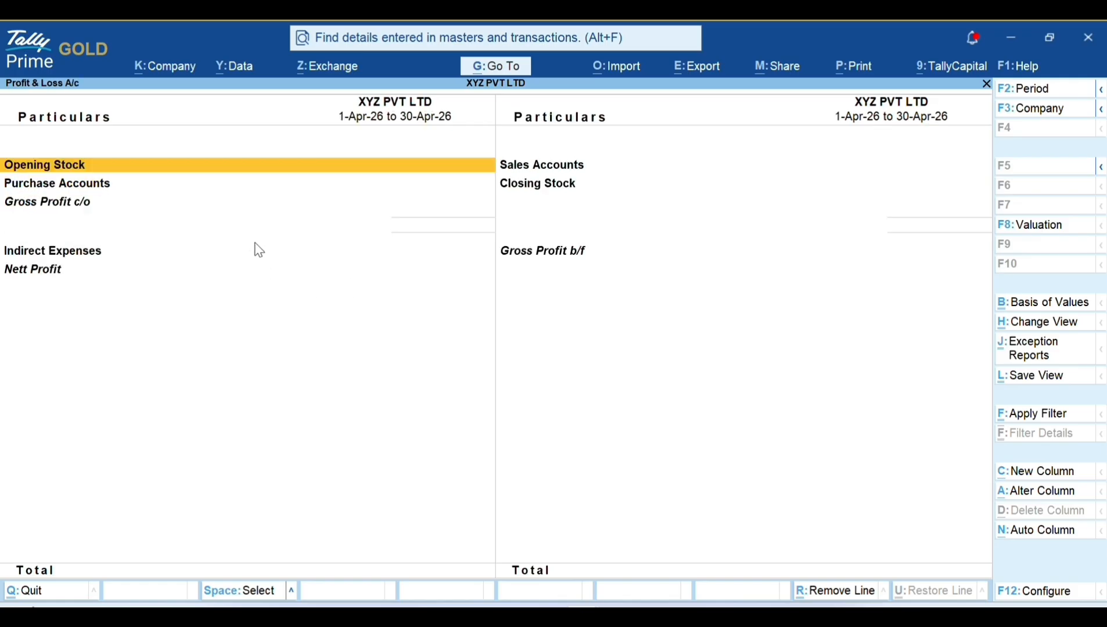
key("Escape")
key("Escape")
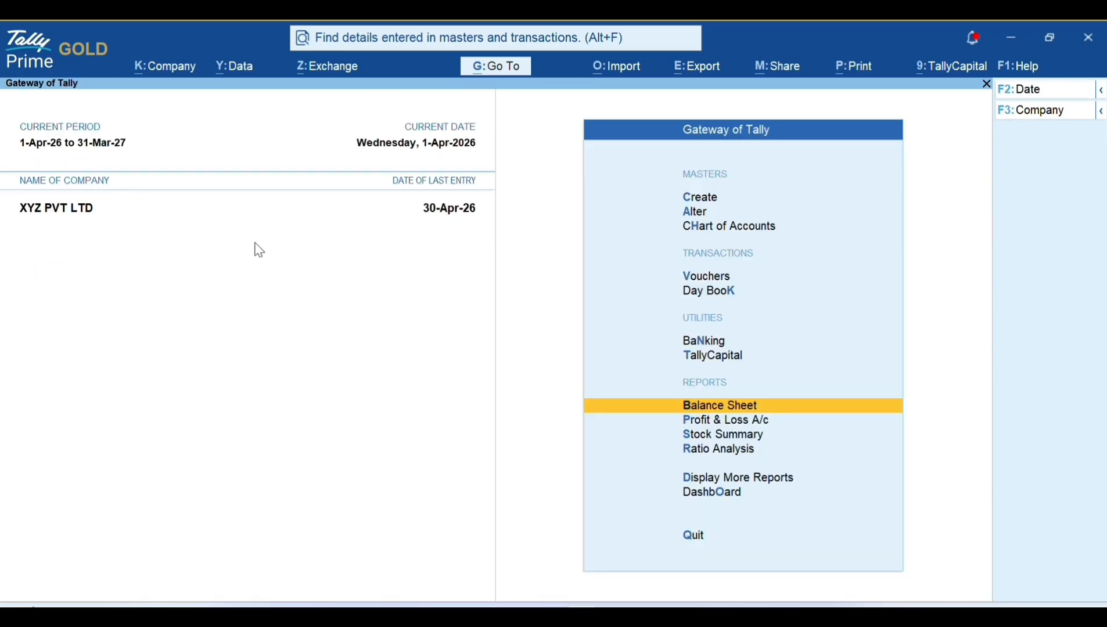
Start a new Contra voucher and set its date to 1.4.2026.
key("Up")
key("Down")
key("Up")
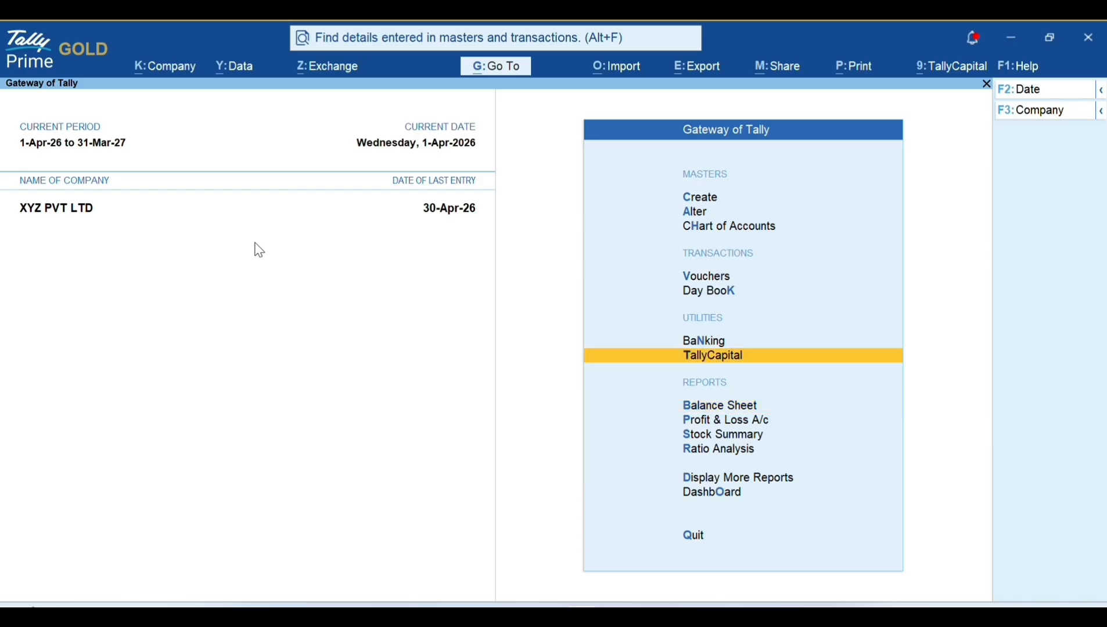
key("Up")
key("Up")
key("Up")
key("Return")
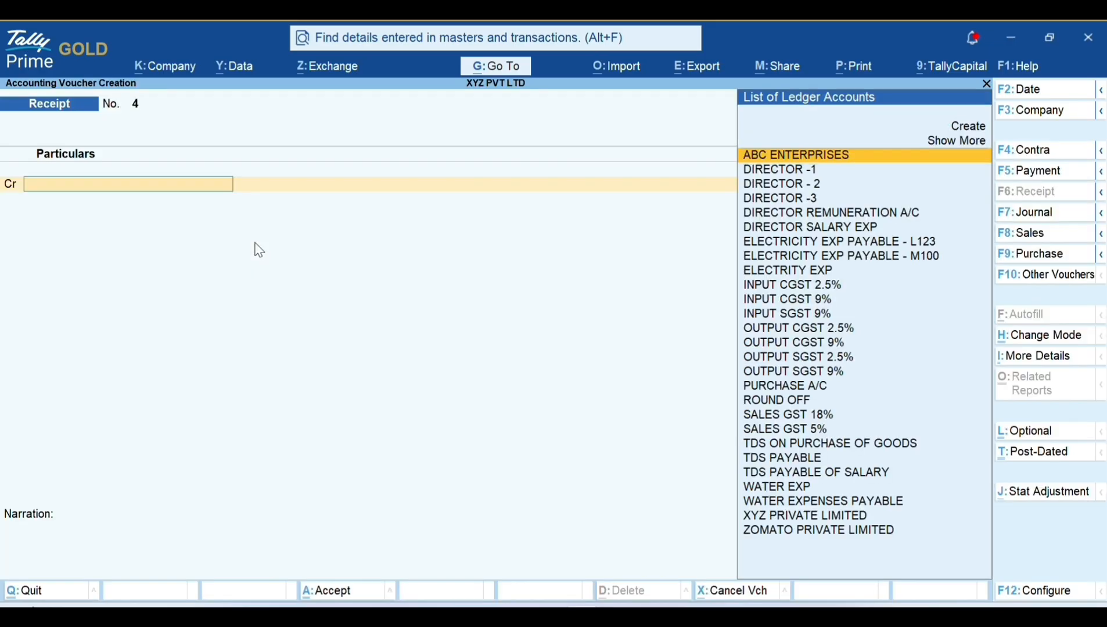
key("F4")
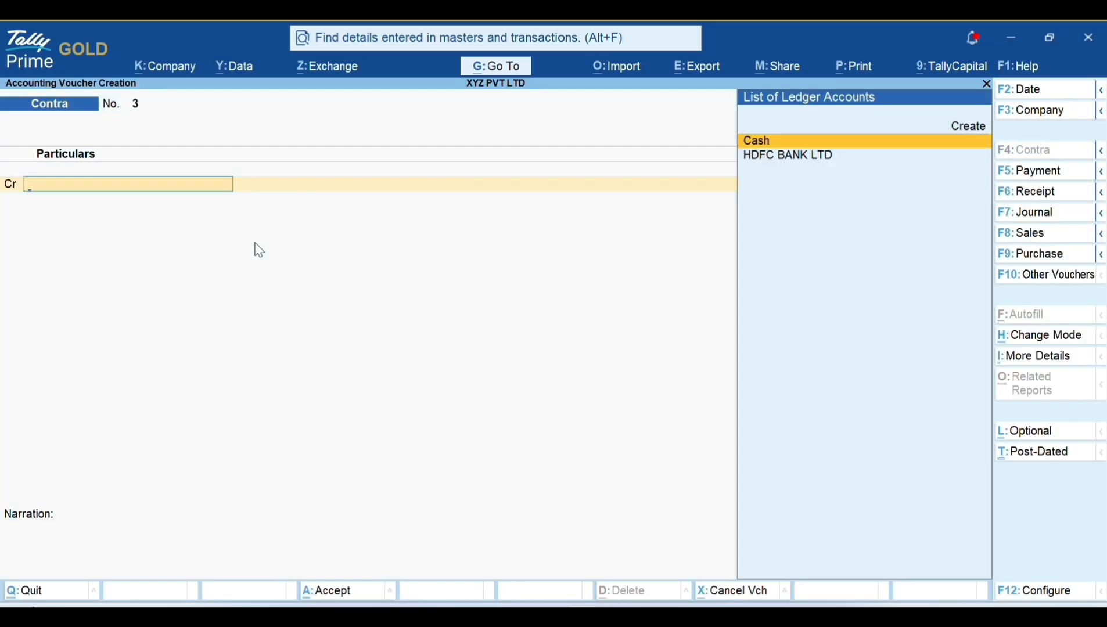
key("F2")
type("1.4")
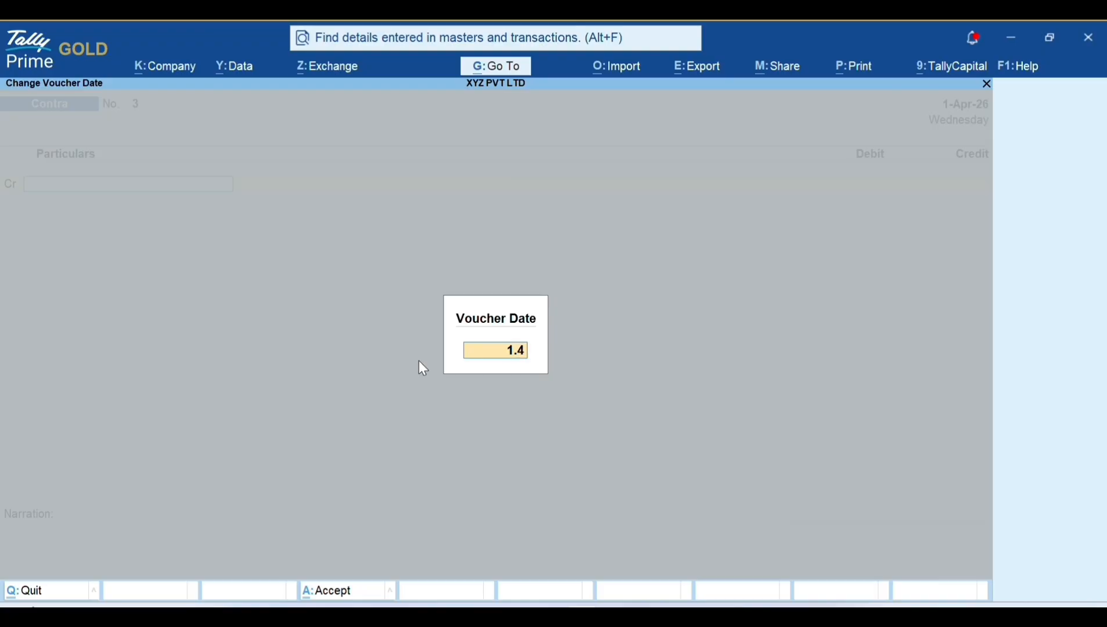
type(".2026")
key("Return")
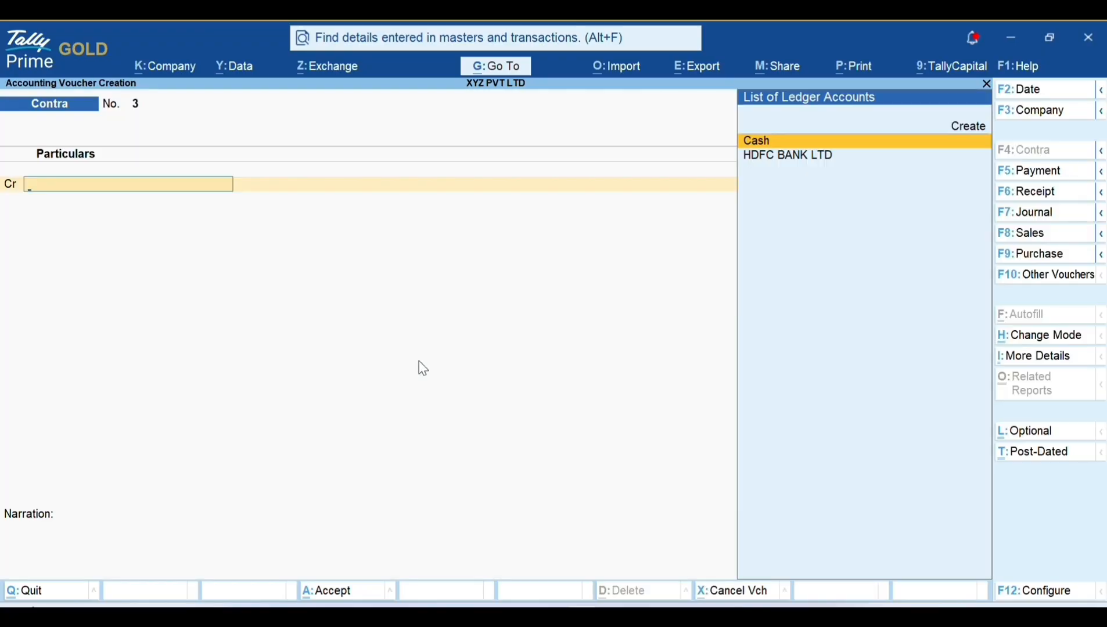
Credit HDFC BANK LTD with 150000 and debit Cash with the same amount in the Contra voucher.
key("Down")
key("Return")
type("150000")
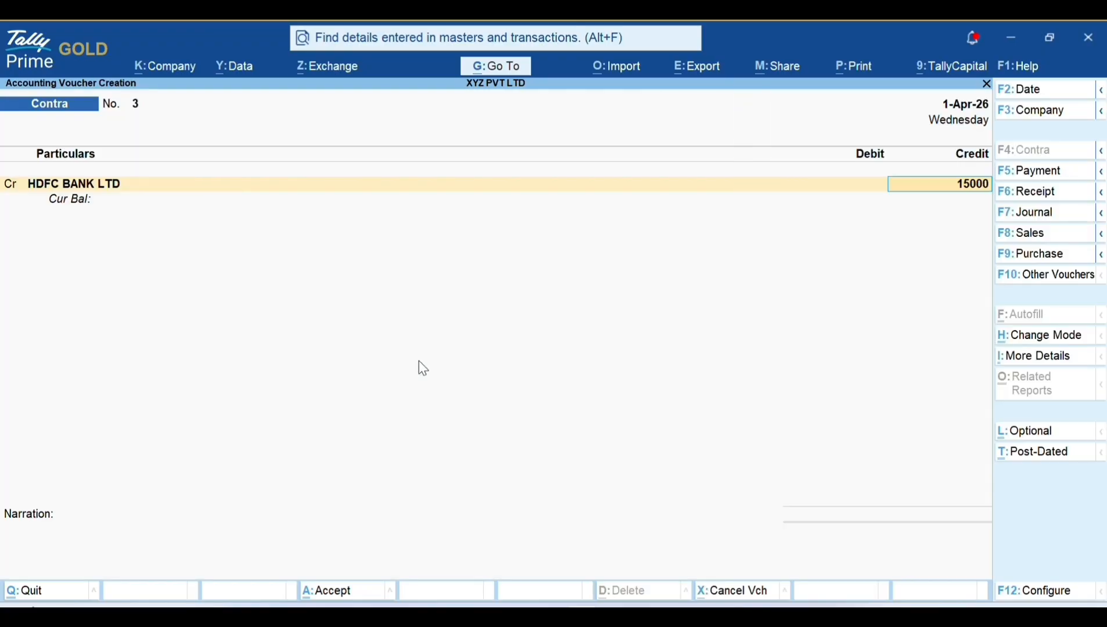
key("Return")
key("Return")
key("Return")
key("Return")
key("Return")
key("Return")
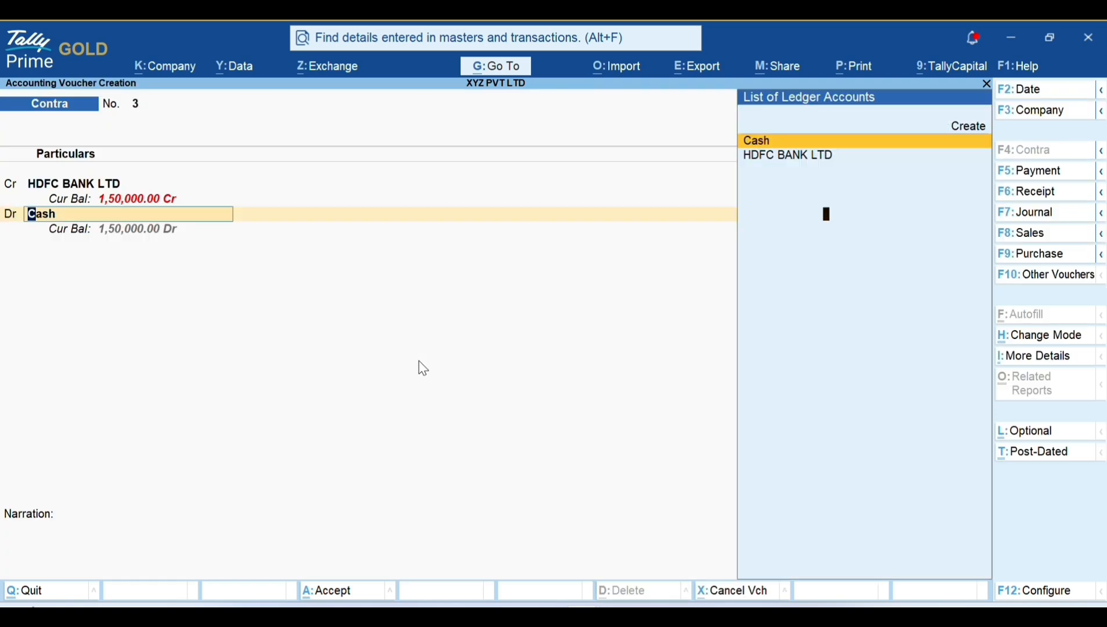
key("Return")
key("Return")
Enter the narration "CASH WITHRAWAL FROM BANK", save the Contra voucher and return to the Gateway of Tally.
key("Caps_Lock")
type("CASH W")
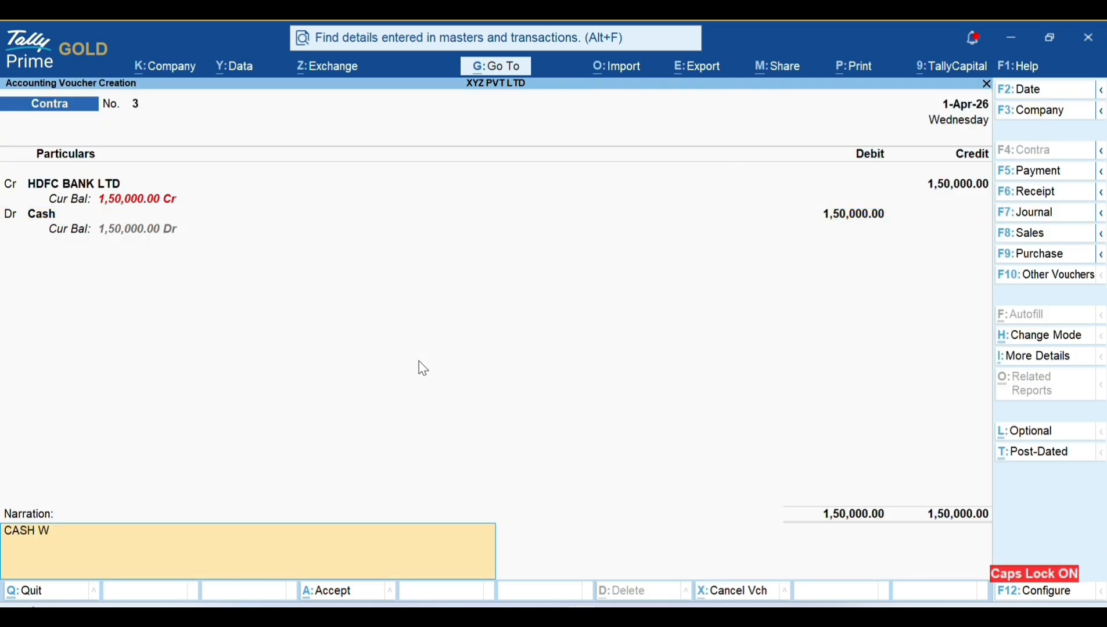
type("ITHRAWAL FROM BANK")
key("Return")
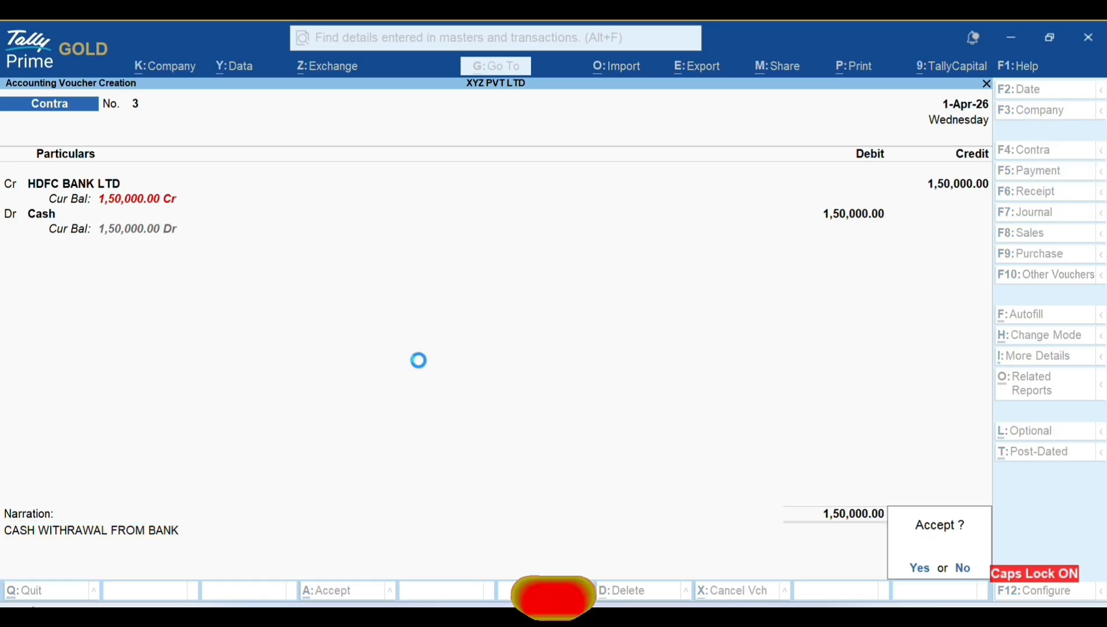
key("Return")
key("Escape")
key("Return")
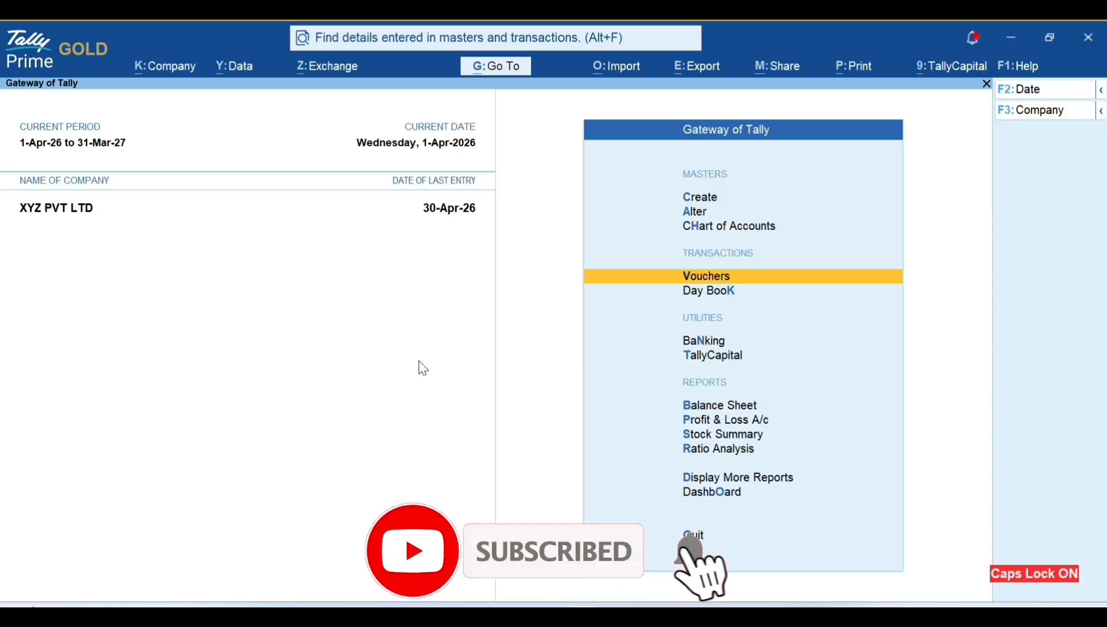
Examine the Cash and HDFC BANK LTD closing balances in the Cash/Bank Books summary under Account Books.
key("Down")
key("Down")
key("Down")
key("Down")
key("Down")
key("Down")
key("Down")
key("Down")
key("Return")
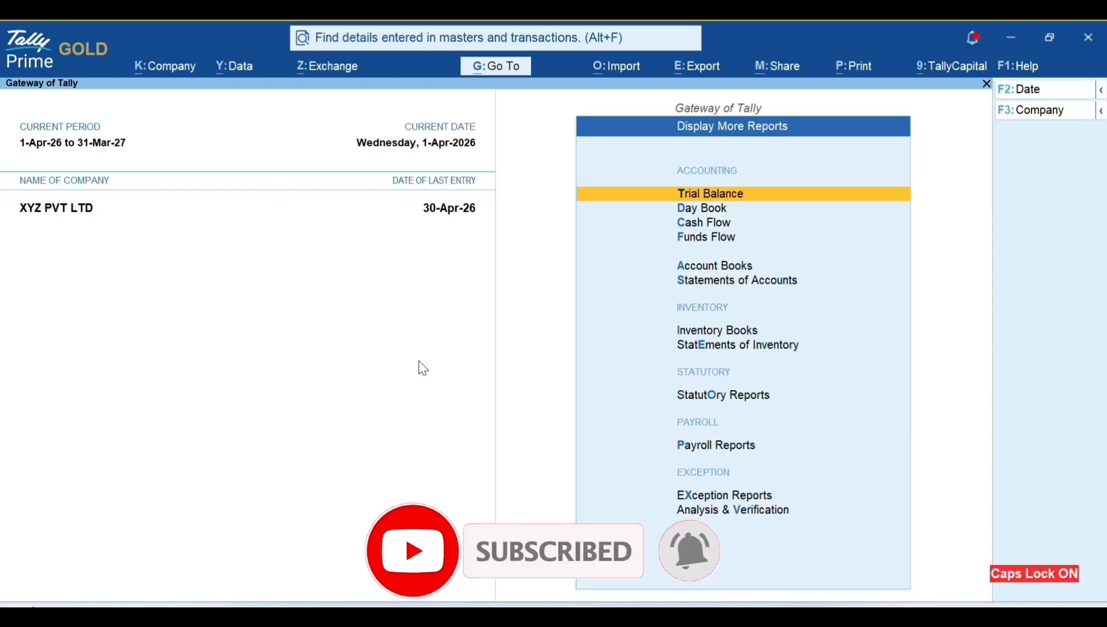
key("Down")
key("Down")
key("Down")
key("Down")
key("Return")
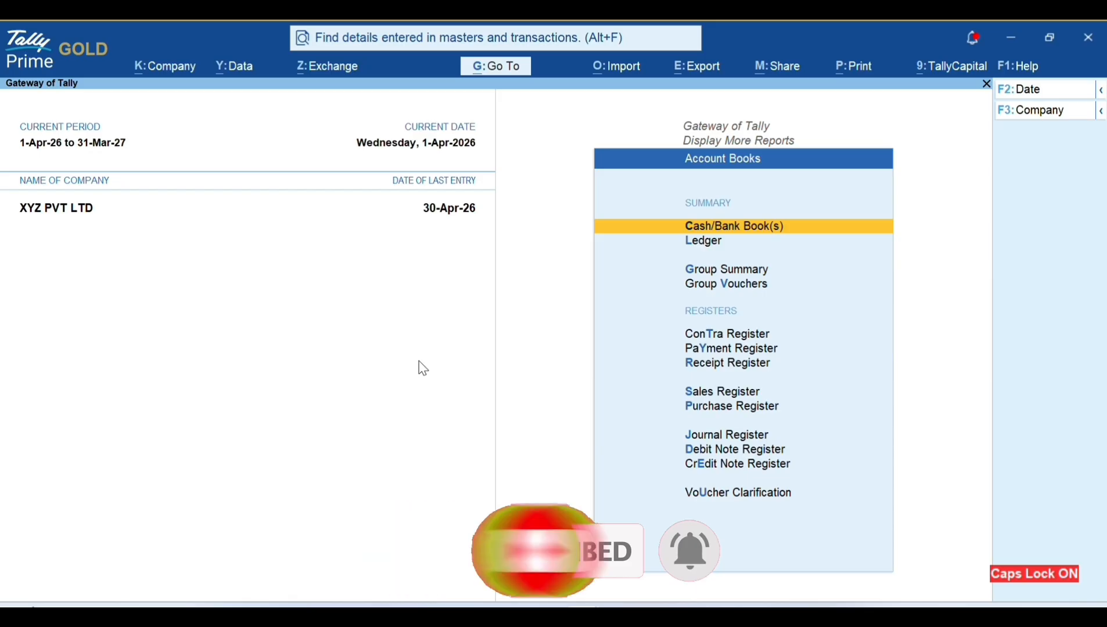
key("Return")
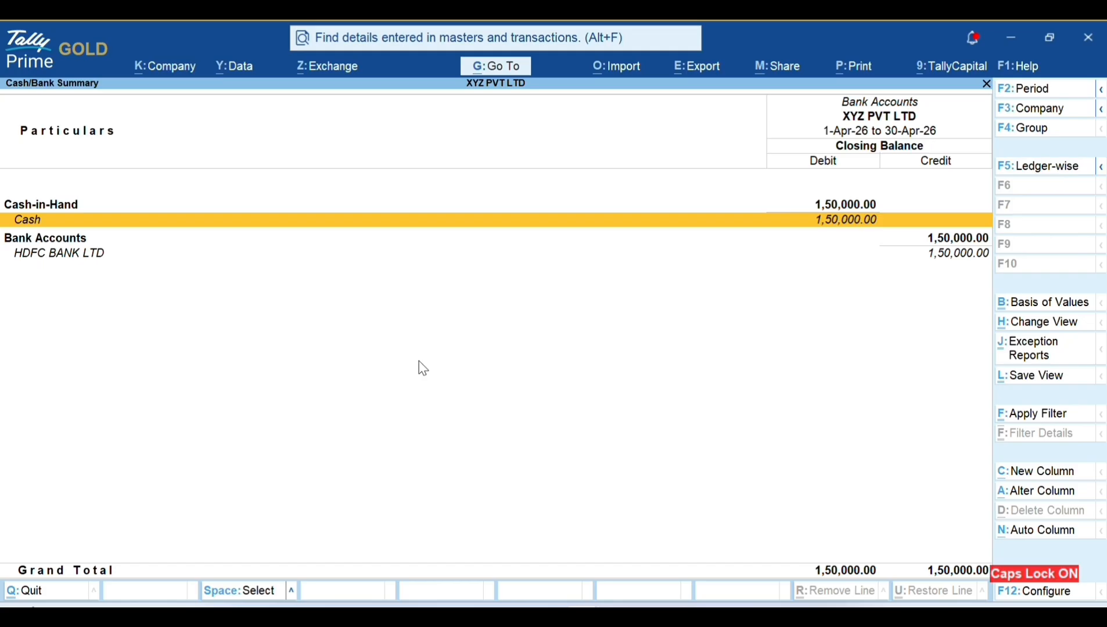
key("Down")
key("Down")
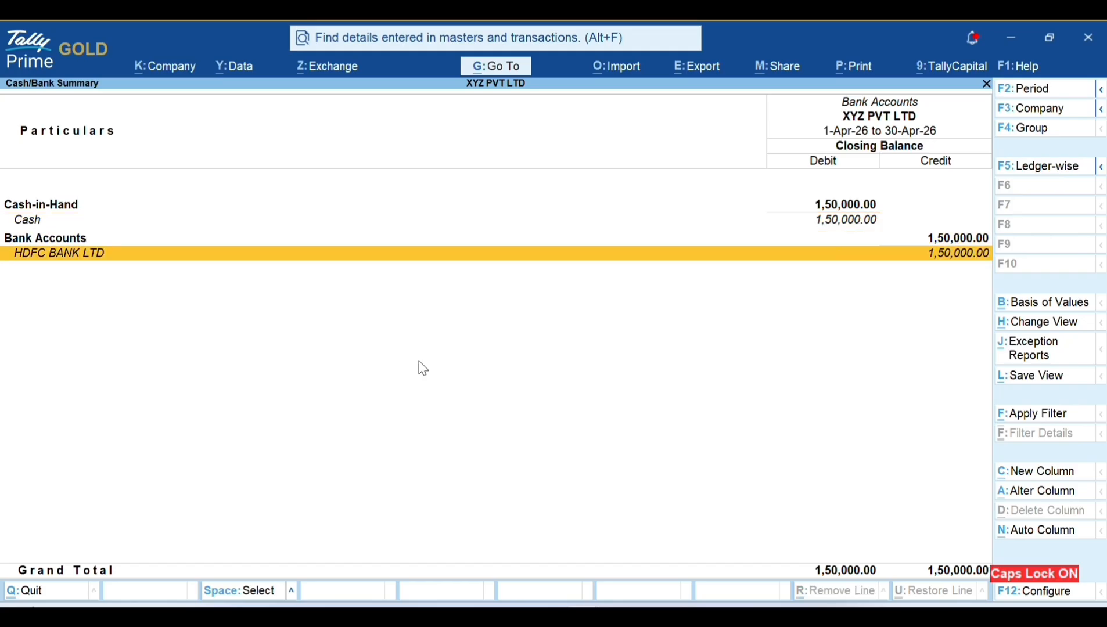
key("Escape")
Recheck the Balance Sheet and its Profit & Loss A/c, then go back to the Gateway of Tally.
key("b")
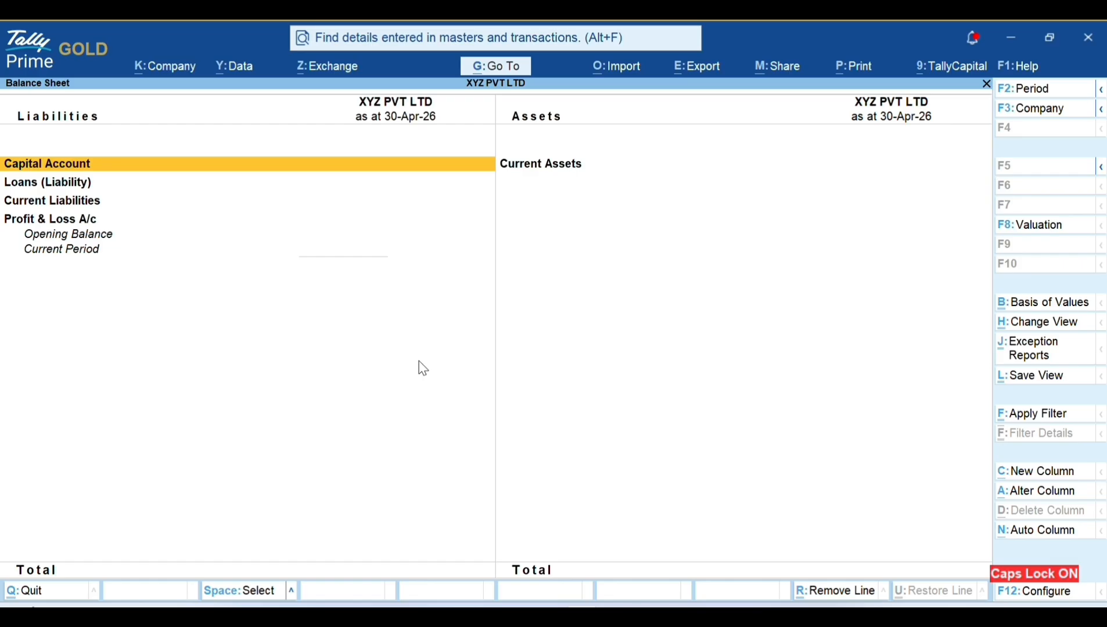
key("Down")
key("Down")
key("Down")
key("Return")
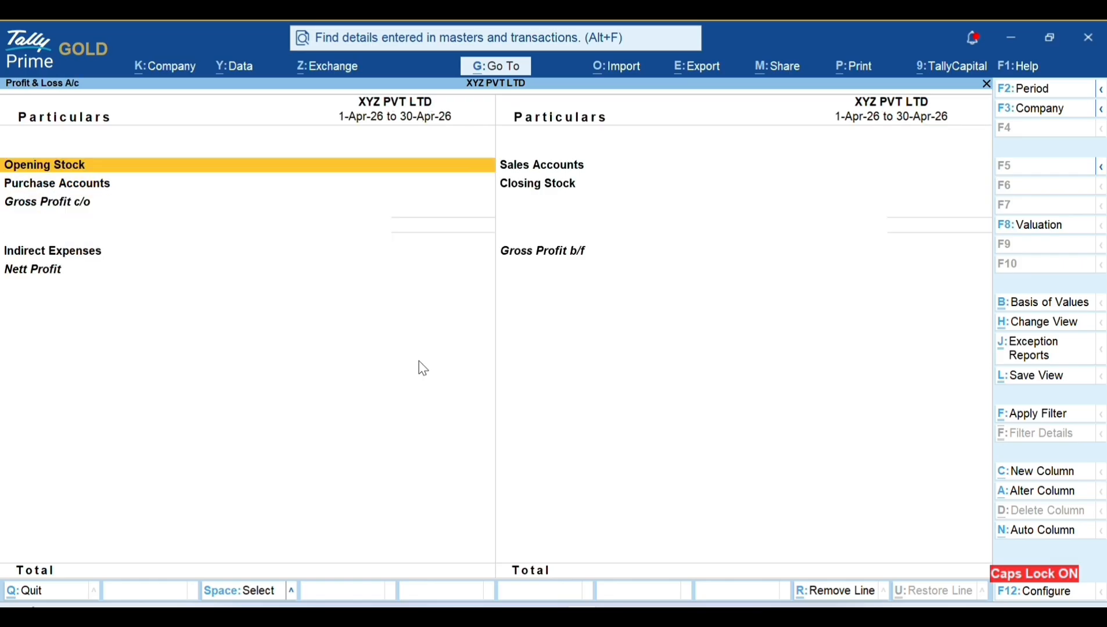
key("Escape")
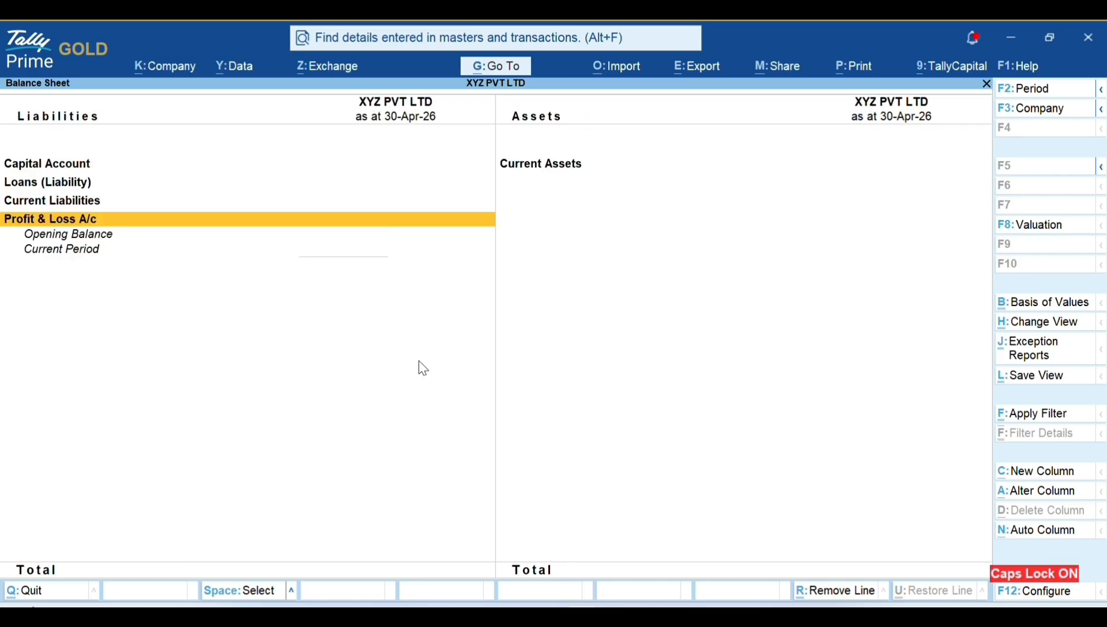
key("Escape")
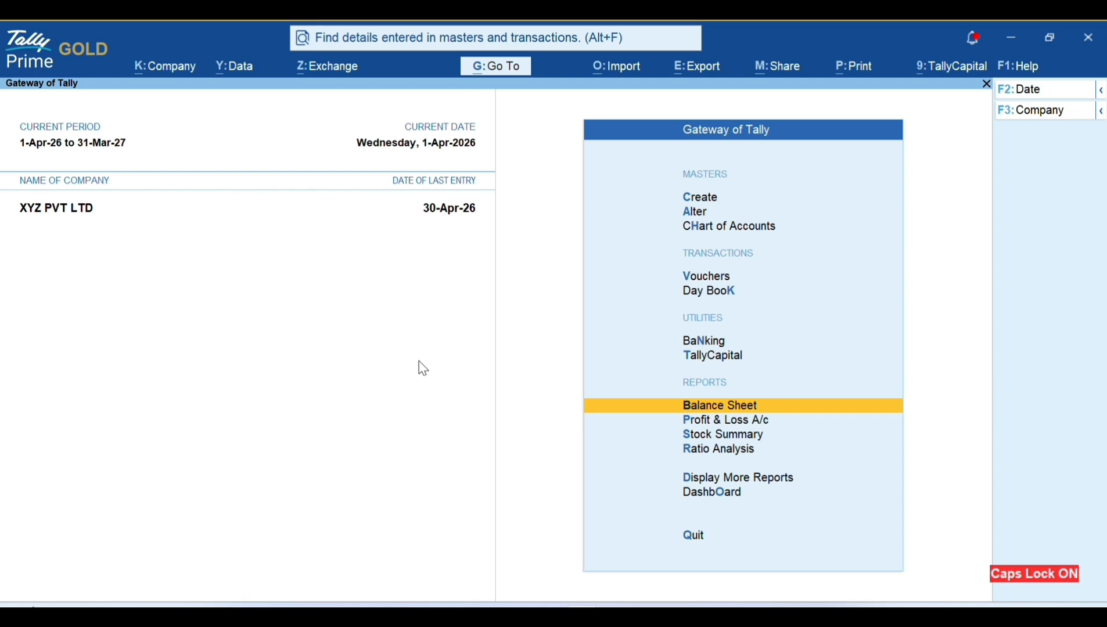
Bring up the Cash/Bank Books summary from the Account Books reports again.
key("d")
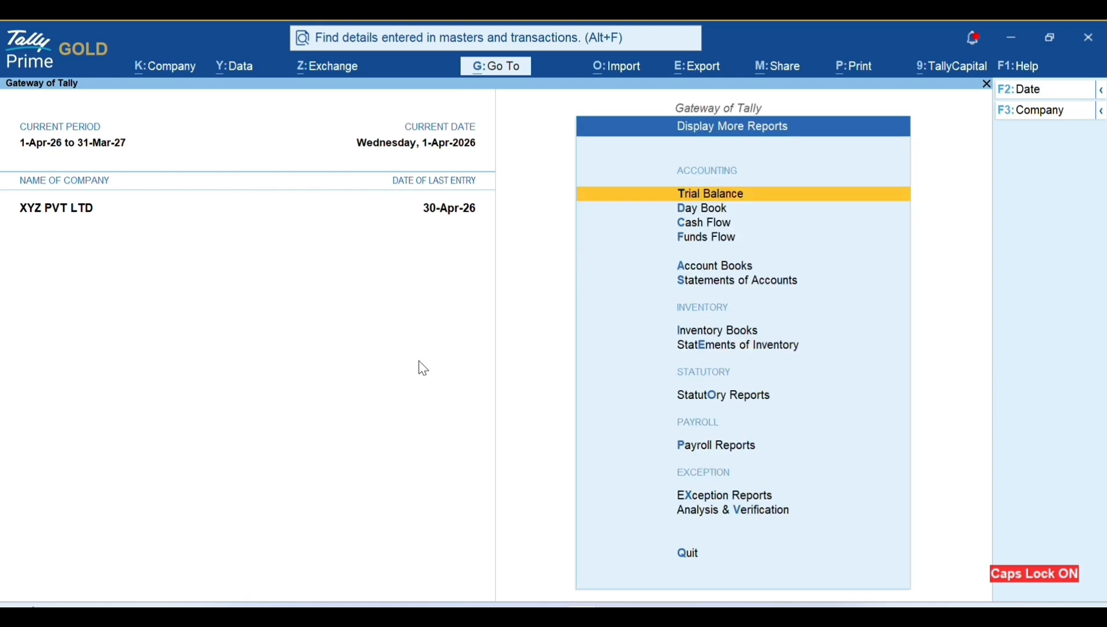
key("Down")
key("Down")
key("Down")
key("Down")
key("Return")
key("Return")
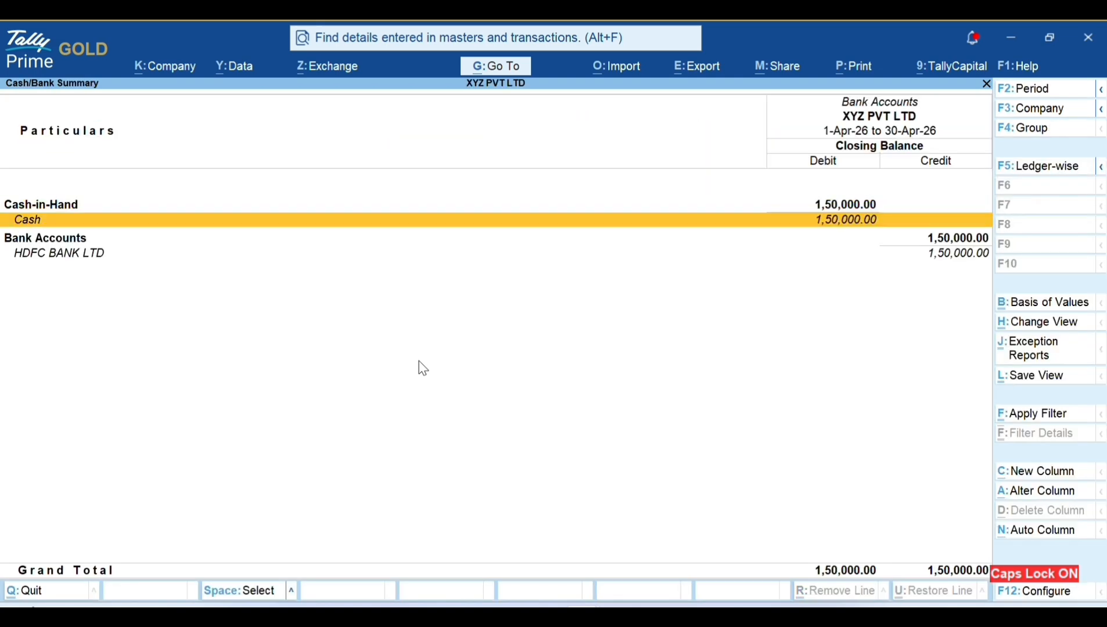
Drill down from the Cash balance to its April Contra voucher, then return to the Gateway of Tally.
key("Return")
key("Return")
key("Return")
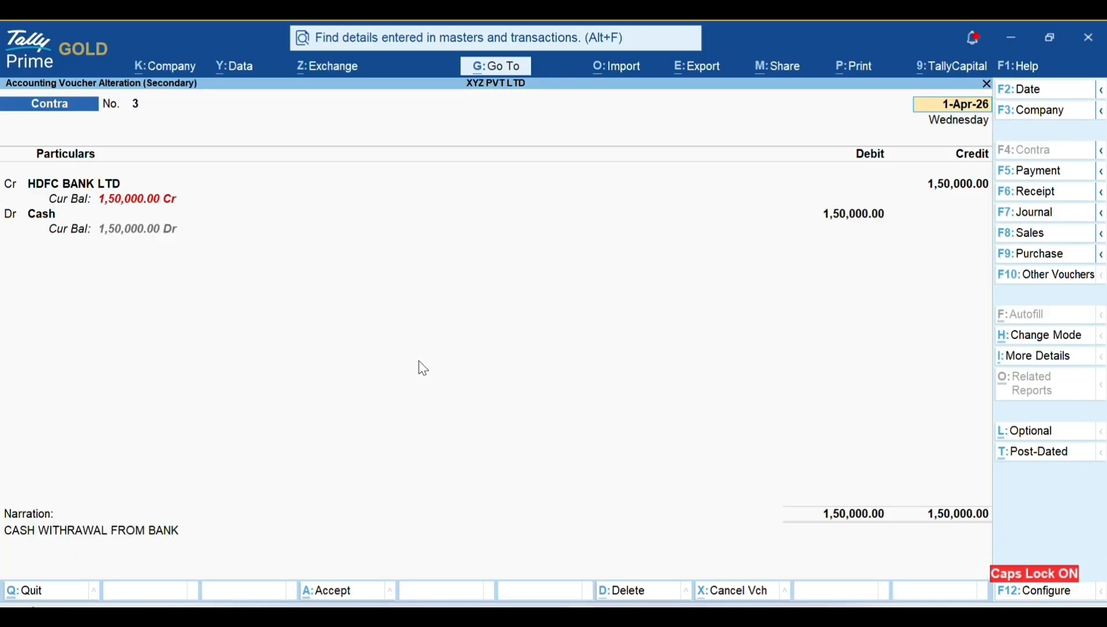
key("Escape")
key("y")
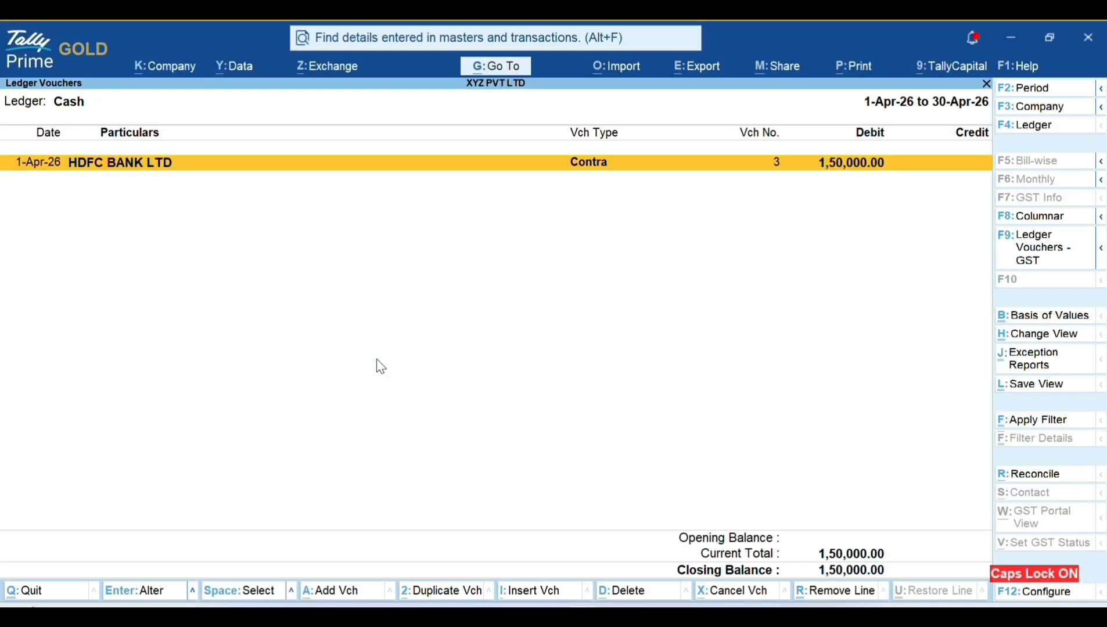
key("Escape")
key("Escape")
key("Escape")
key("Escape")
key("Escape")
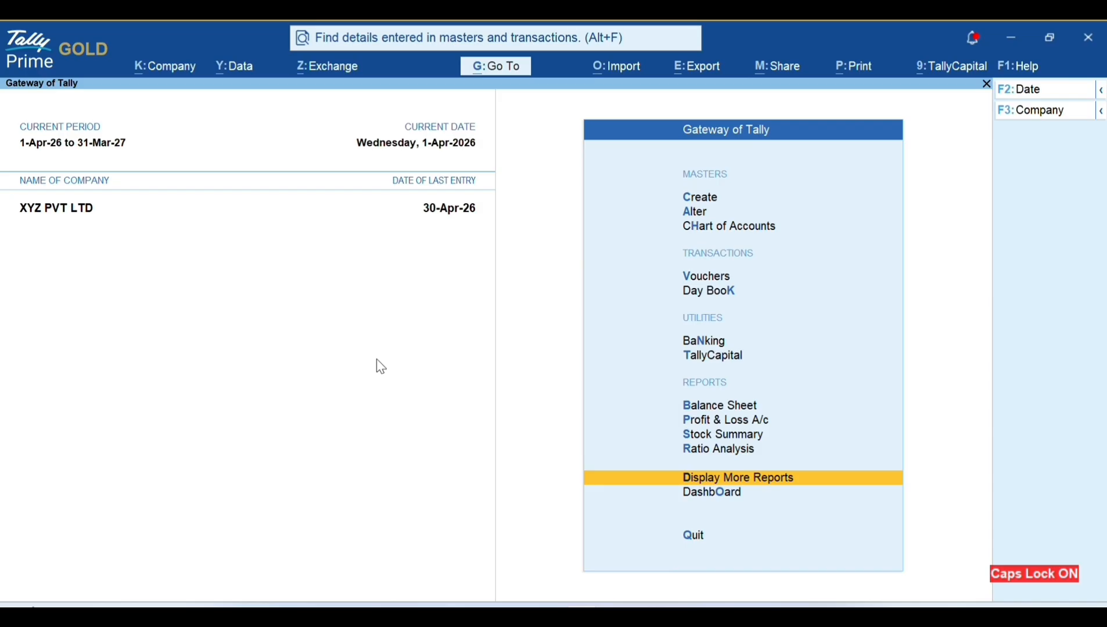
Switch to Word and create a blank document.
key("super+r")
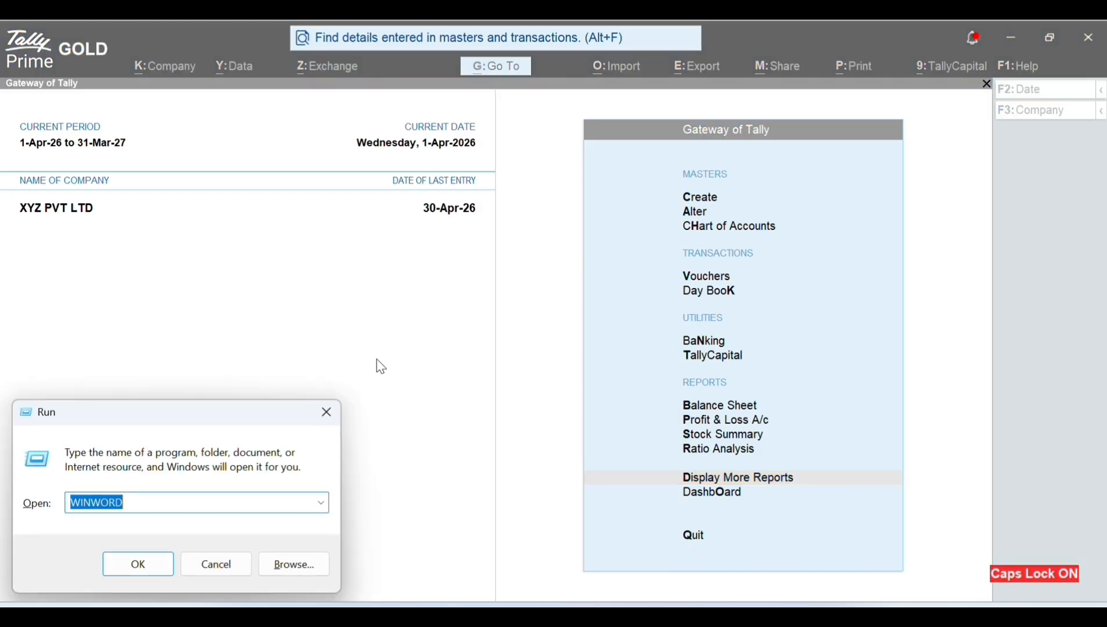
key("Return")
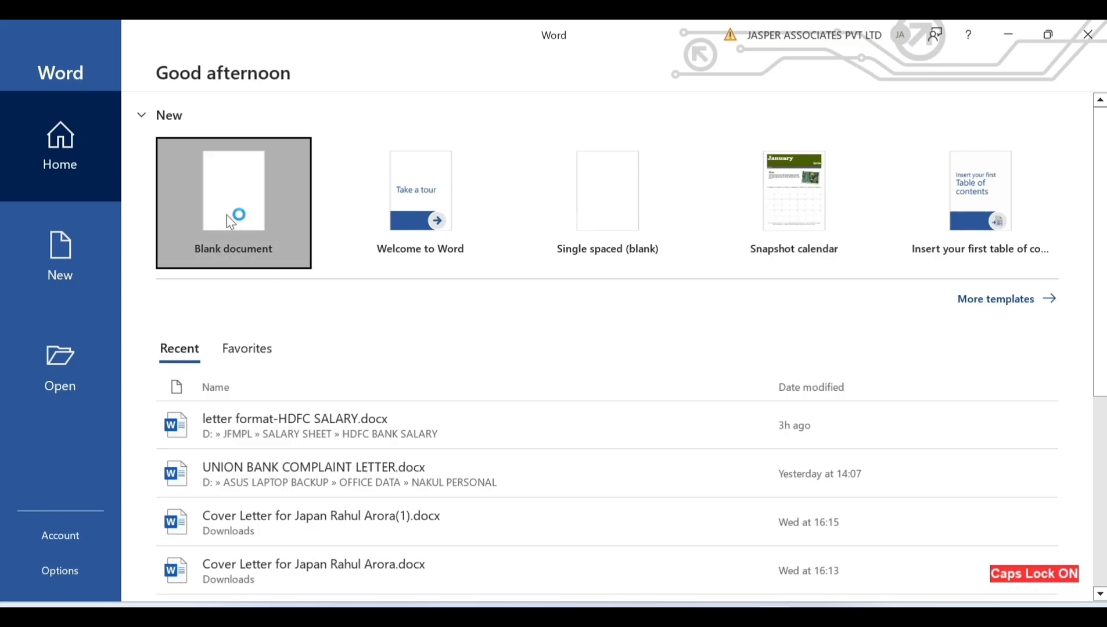
left_click(226, 215)
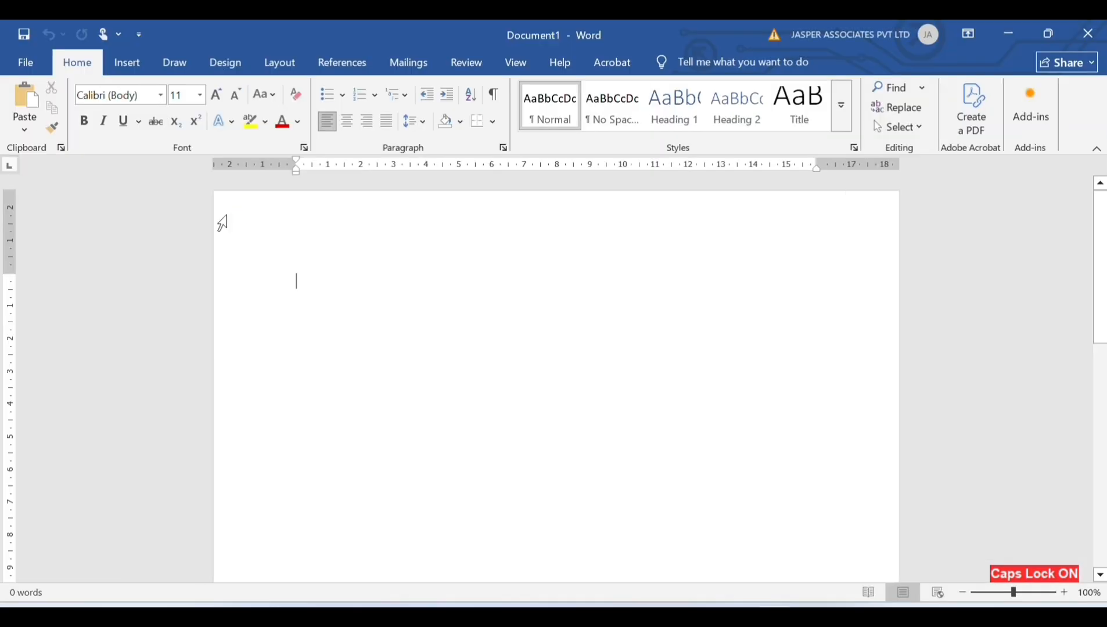
Increase the font size to 20 for the text in the blank document.
left_click(218, 98)
left_click(219, 98)
left_click(218, 99)
left_click(218, 99)
left_click(218, 99)
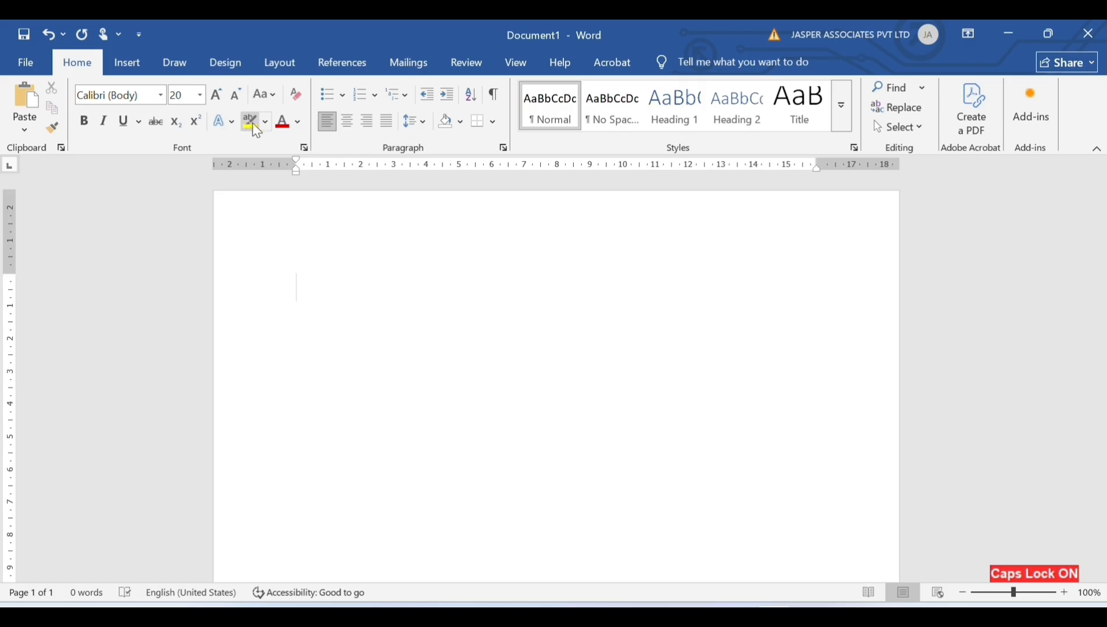
List ADVERTISEMENT EXP, BUSINESS PROMOTION, OFFICE EXP, STAFF WELFARE and CONVEYANCE on separate lines.
type("ADVE")
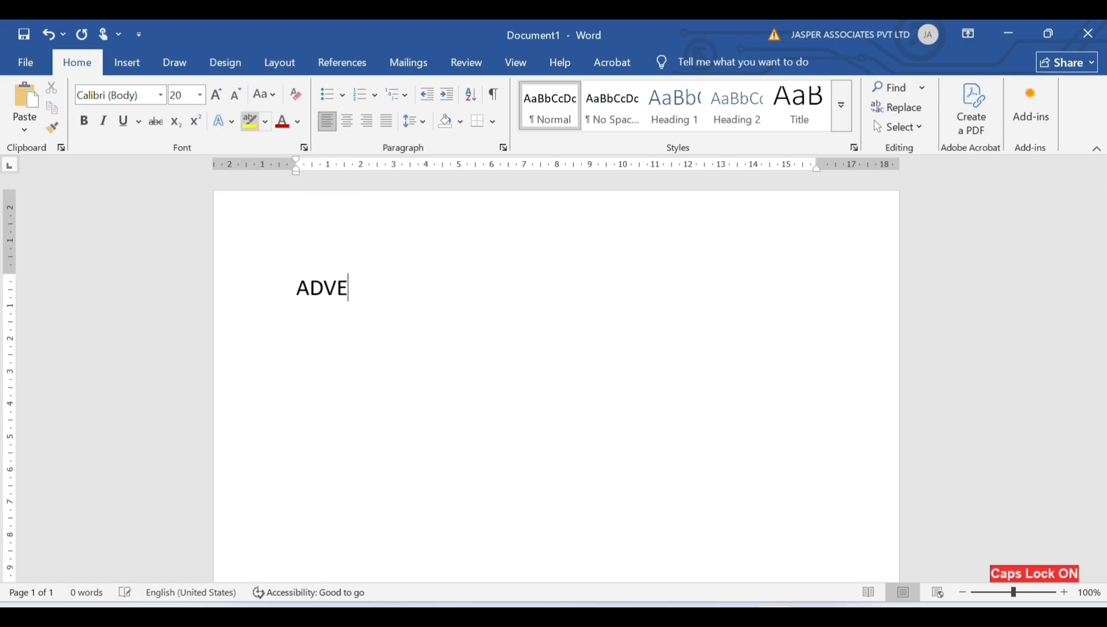
type("RTISEMENT EXP")
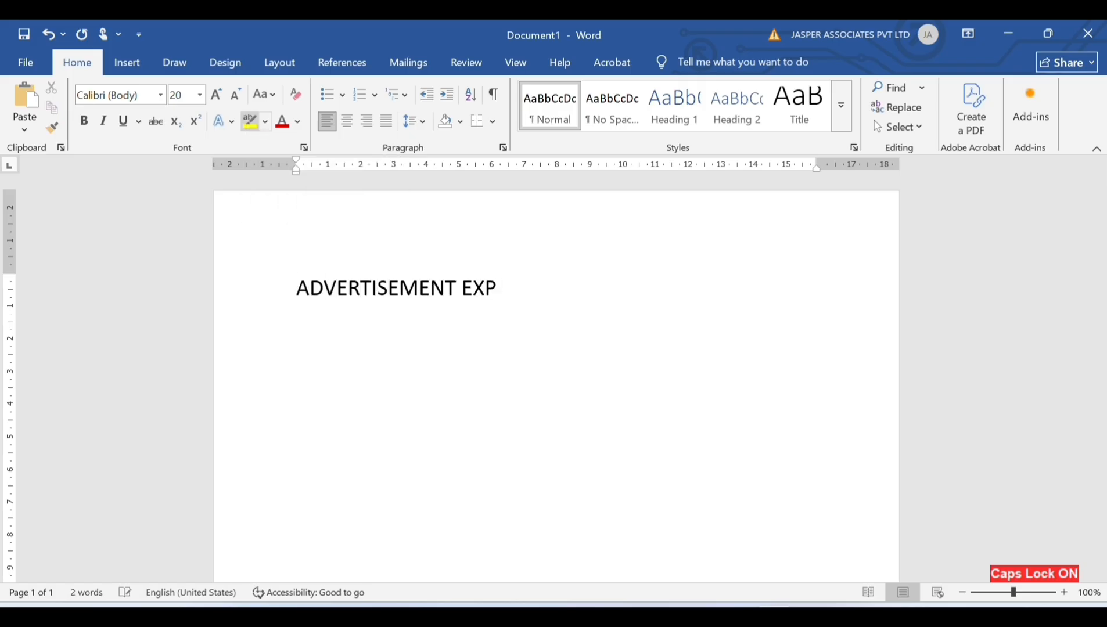
key("Return")
type("BUSINESS PROMOTION")
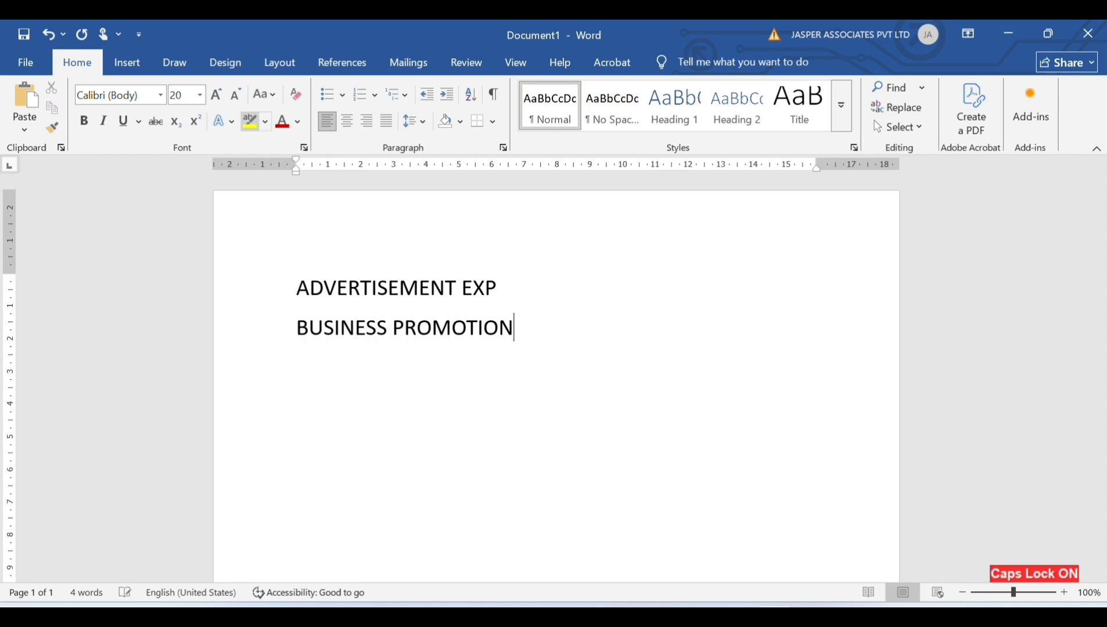
key("Return")
type("OFFICE EXP")
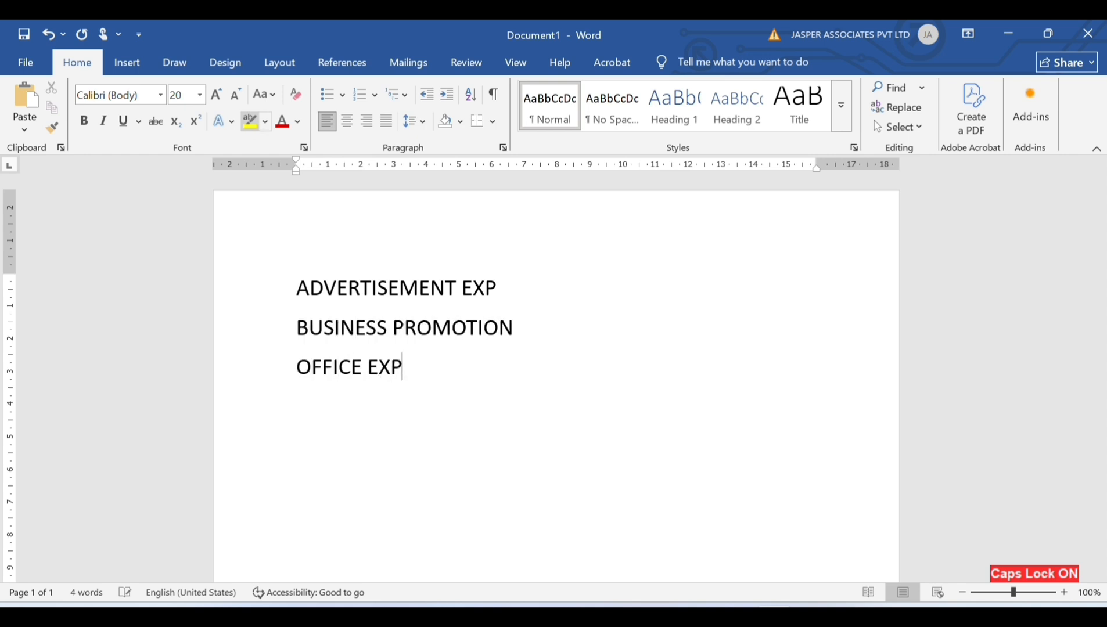
key("Return")
type("STAFF WELFARE")
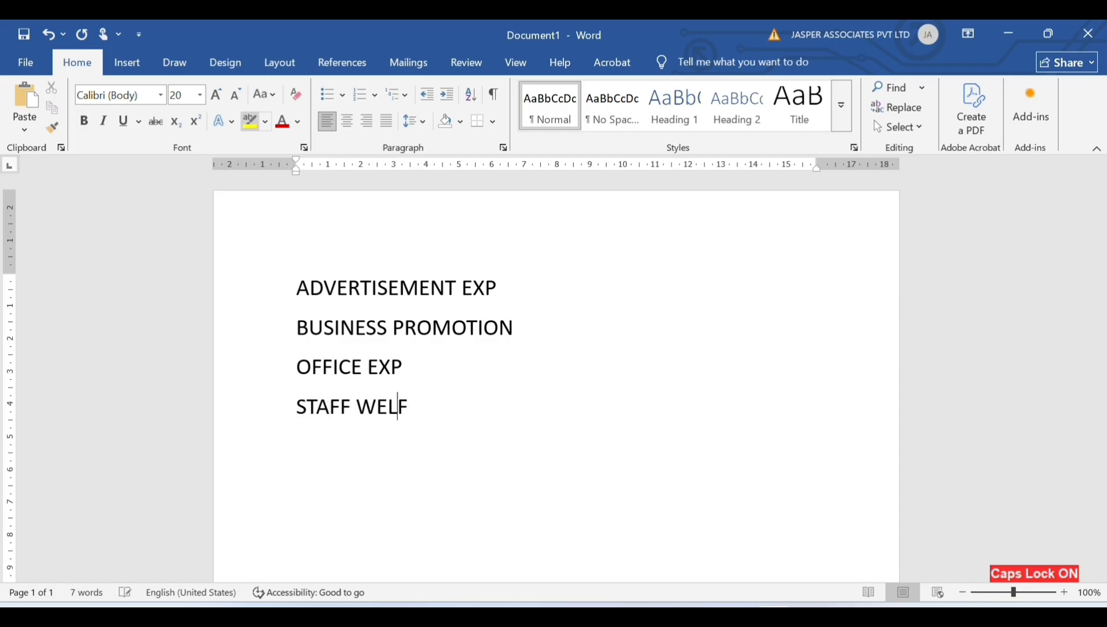
key("Return")
type("CONVEYANCE")
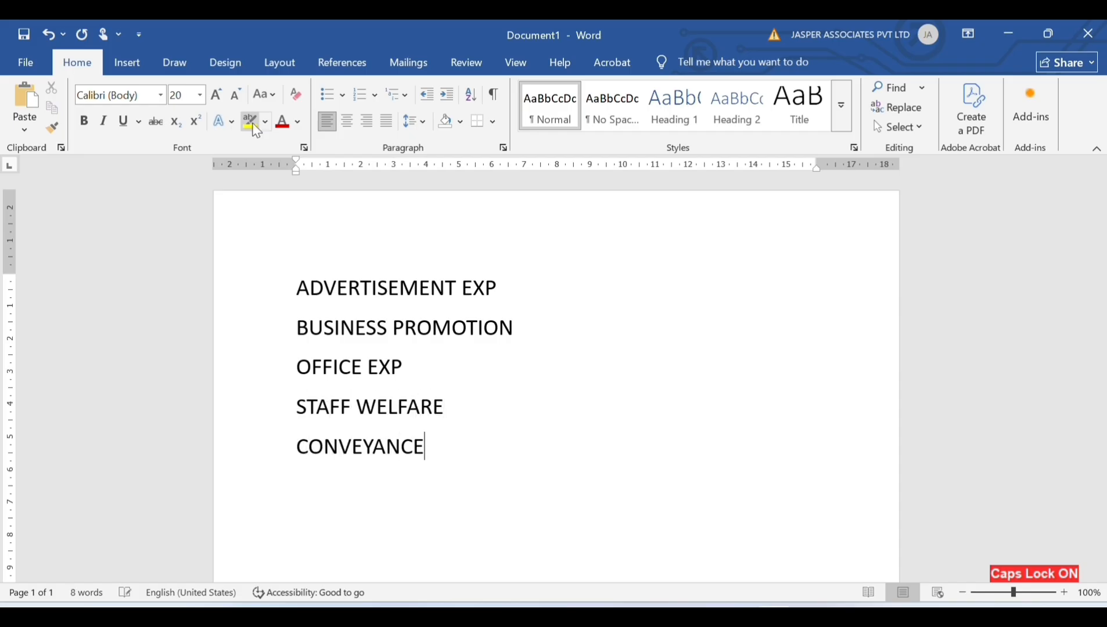
Add REPAIR & MAITENANCE, KITCHEN APPLIANCES and MISC EXP on separate lines below CONVEYANCE.
key("Return")
type("REPAIR")
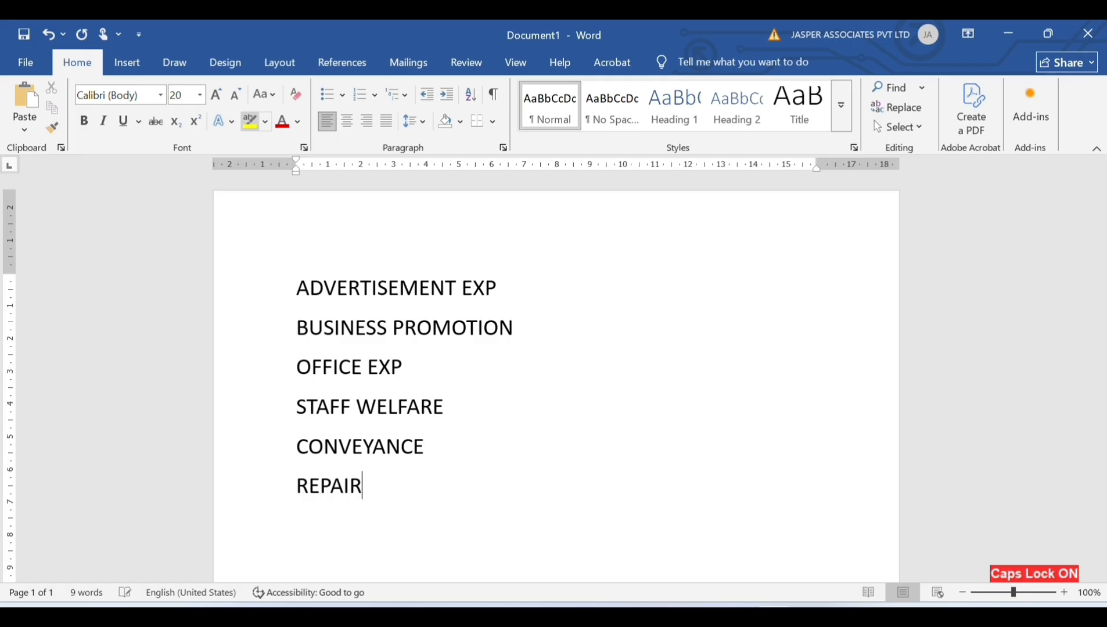
type(" & MAITENANCE")
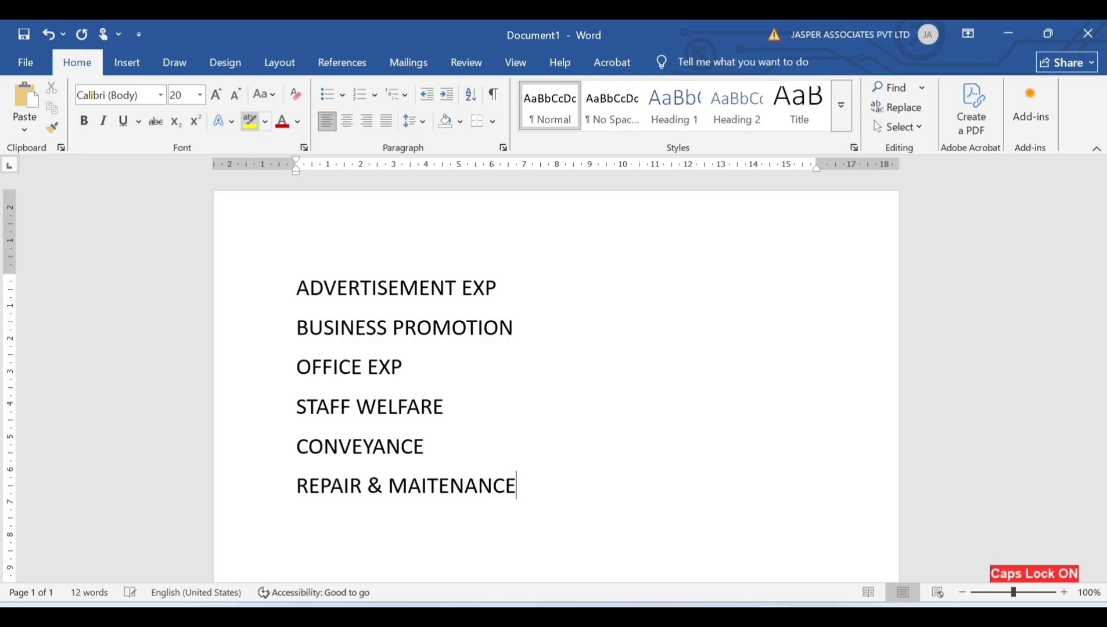
key("Return")
type("KITCHEN AP")
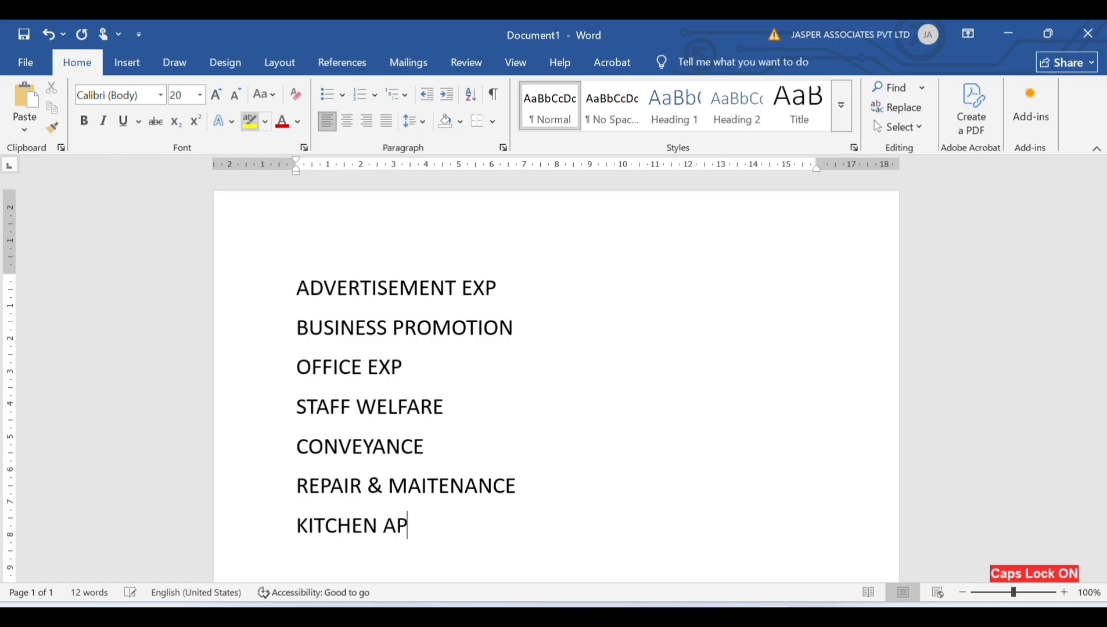
type("PLIANCES")
key("Return")
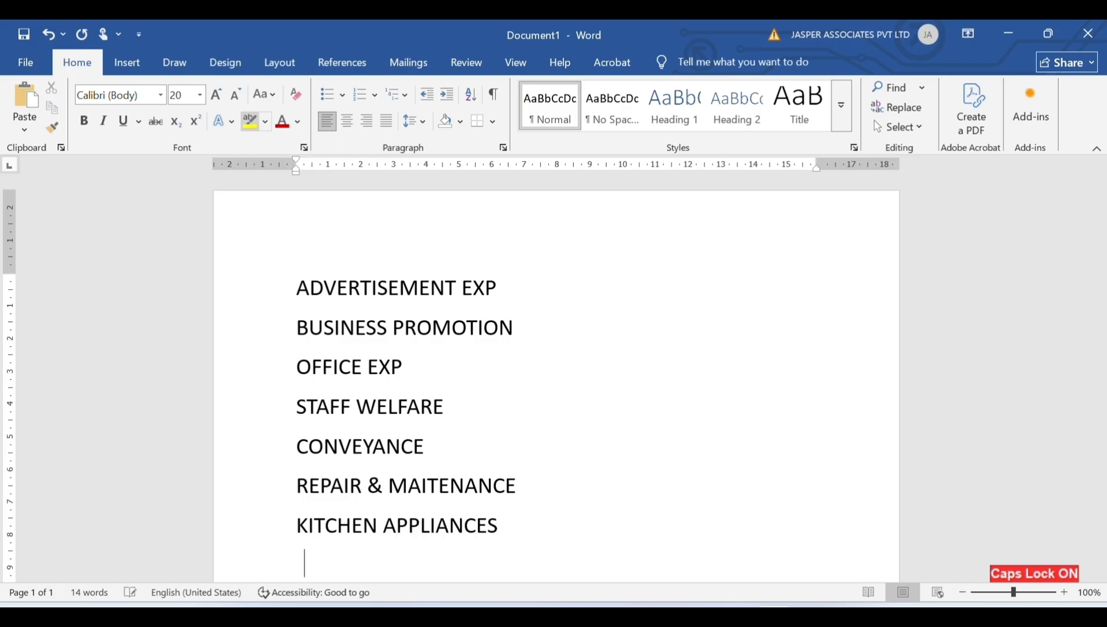
type("MISC EXP")
key("Return")
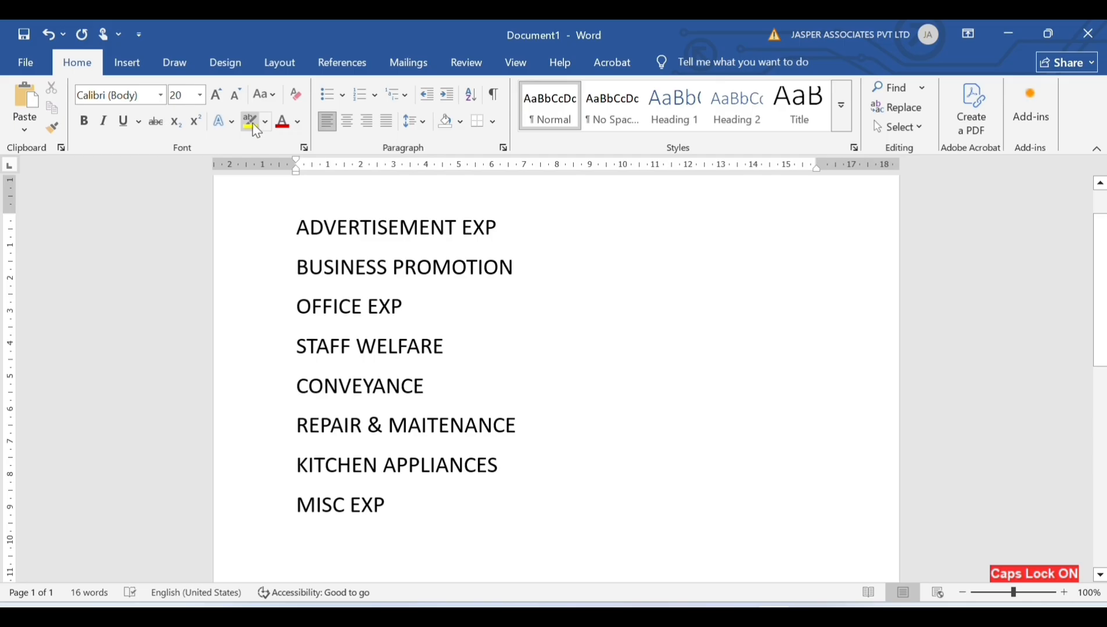
Continue the expense list with POSTAL & COURIER, PRINTING & STATIONERY, SANITARY EXP and ETC.......... on separate lines.
type("POSTAL & CO")
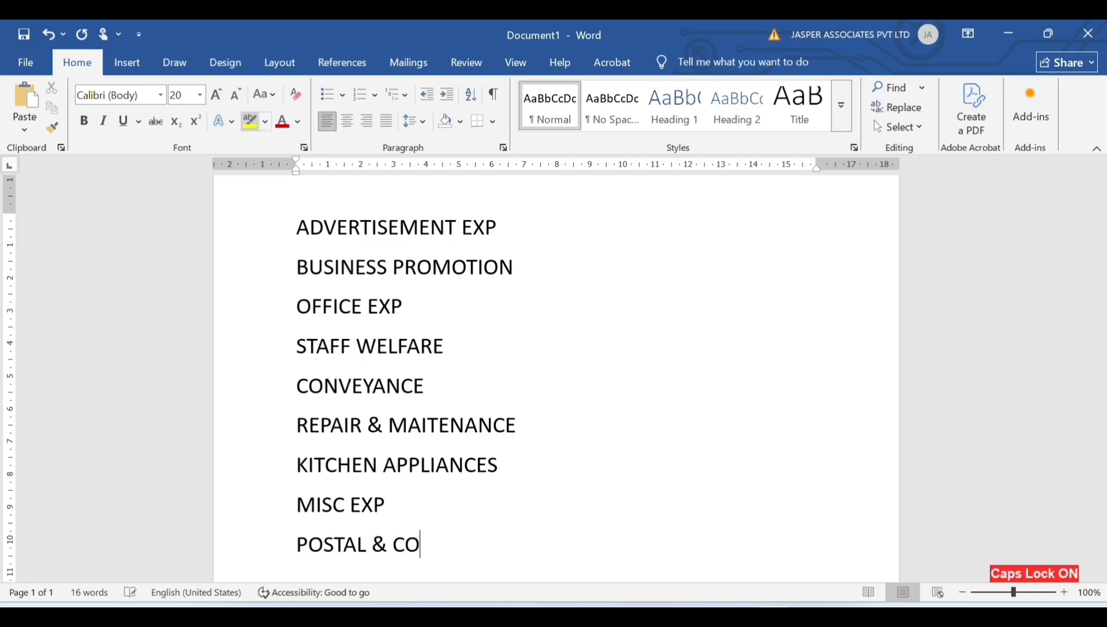
type("URIER")
key("Return")
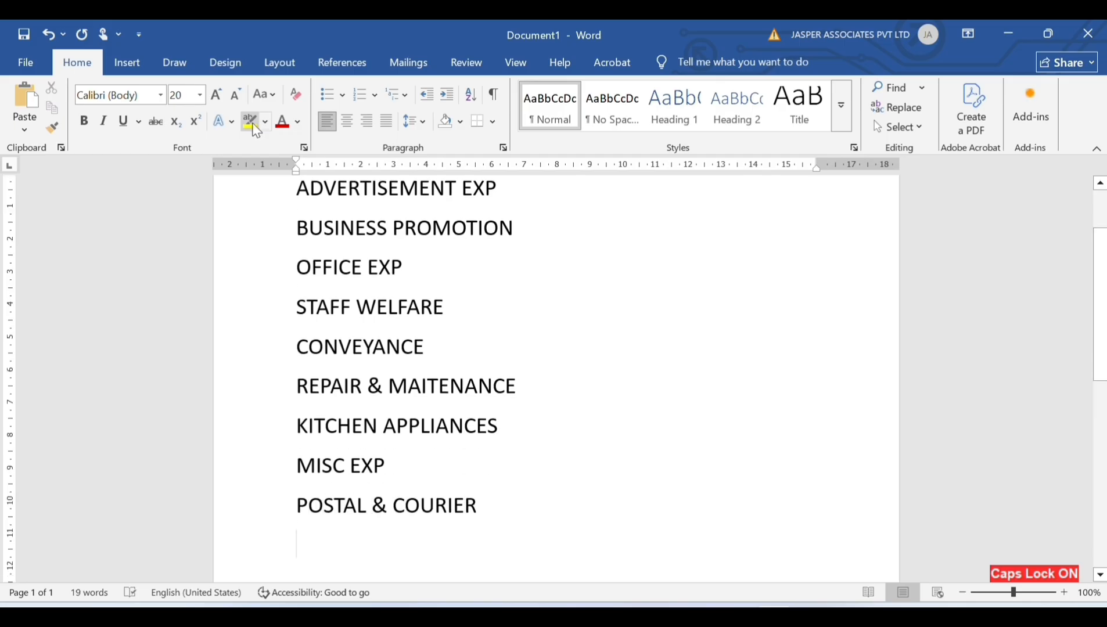
type("PRINTING & S")
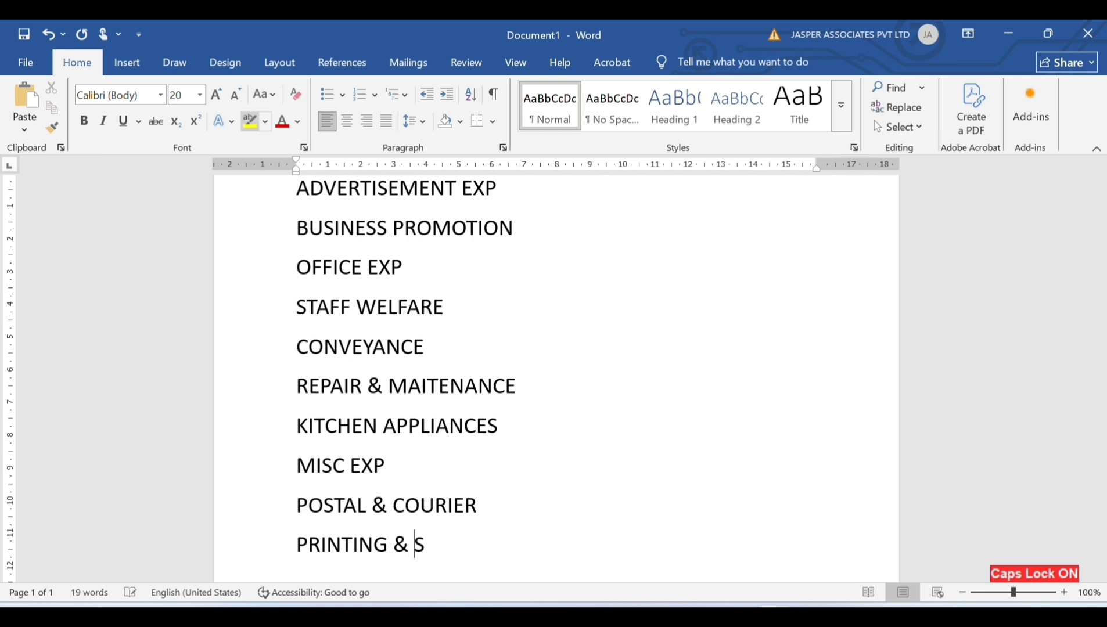
type("TATIONERY")
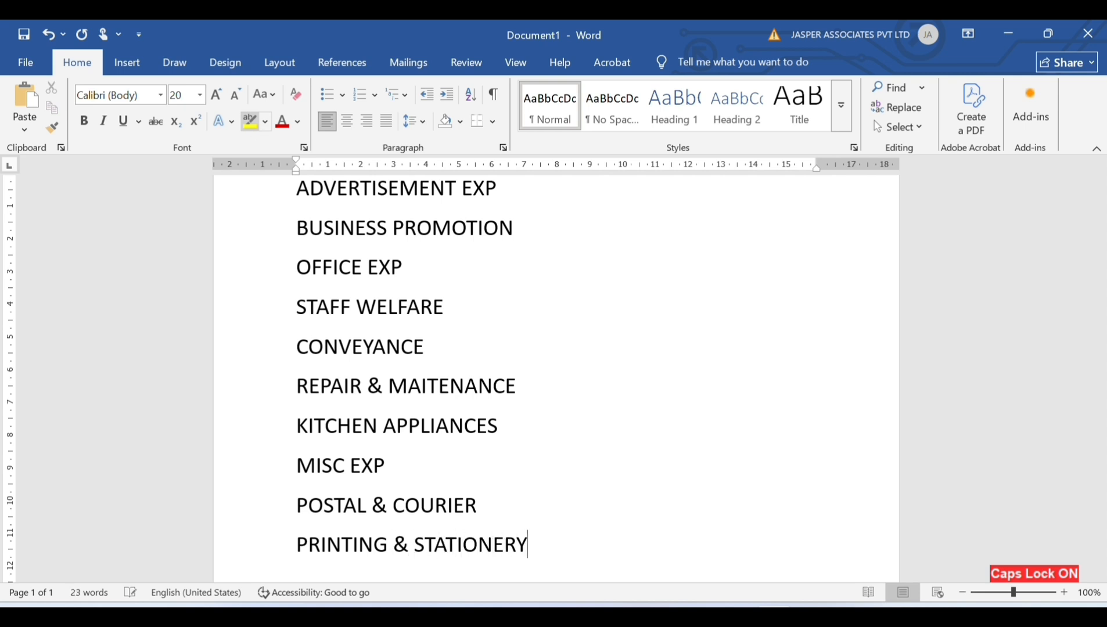
key("Return")
type("SANITA")
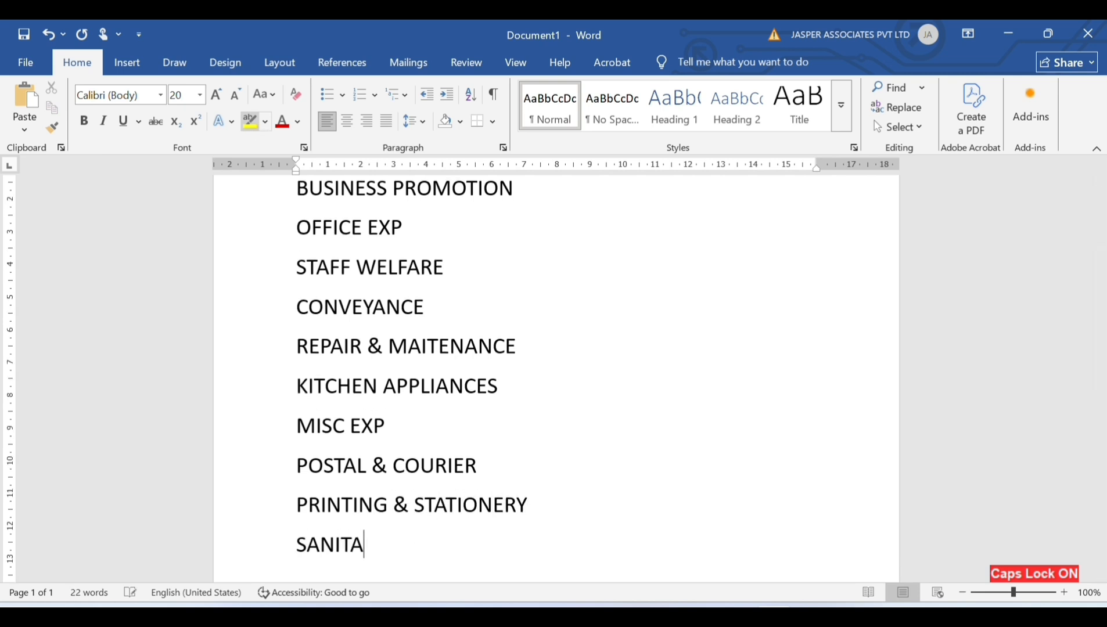
type("RY EXP")
key("Return")
type("E")
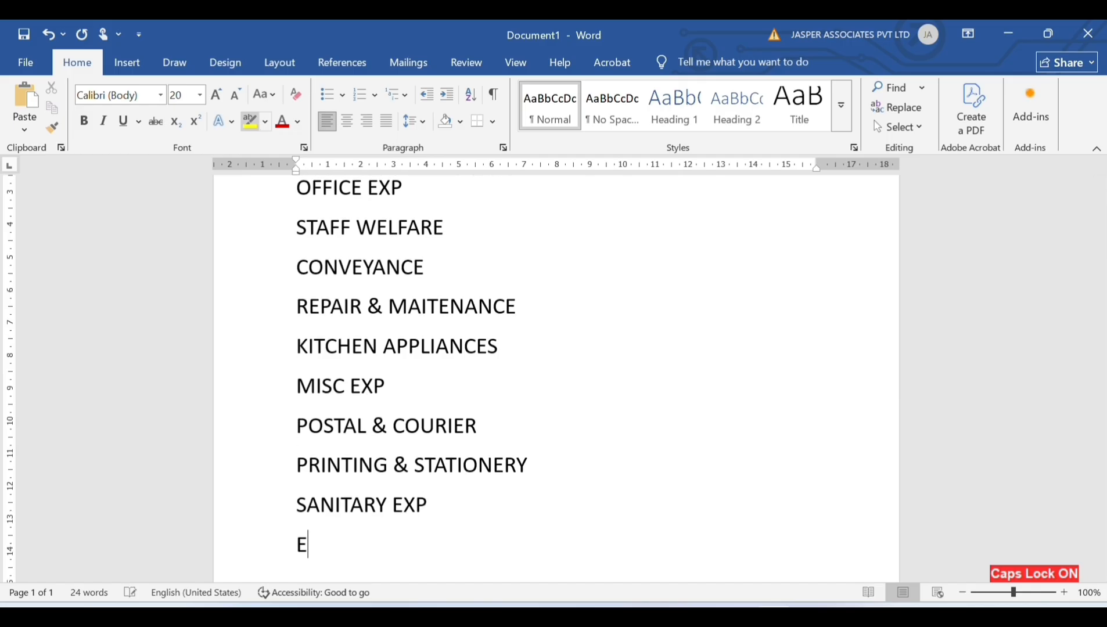
type("TC..........")
Insert the heading INDIRECT EXP FOR DECREASE CASH IN HAND IN TALLY above the expense list, leaving a blank line between them.
scroll(387, 243, "up", 2)
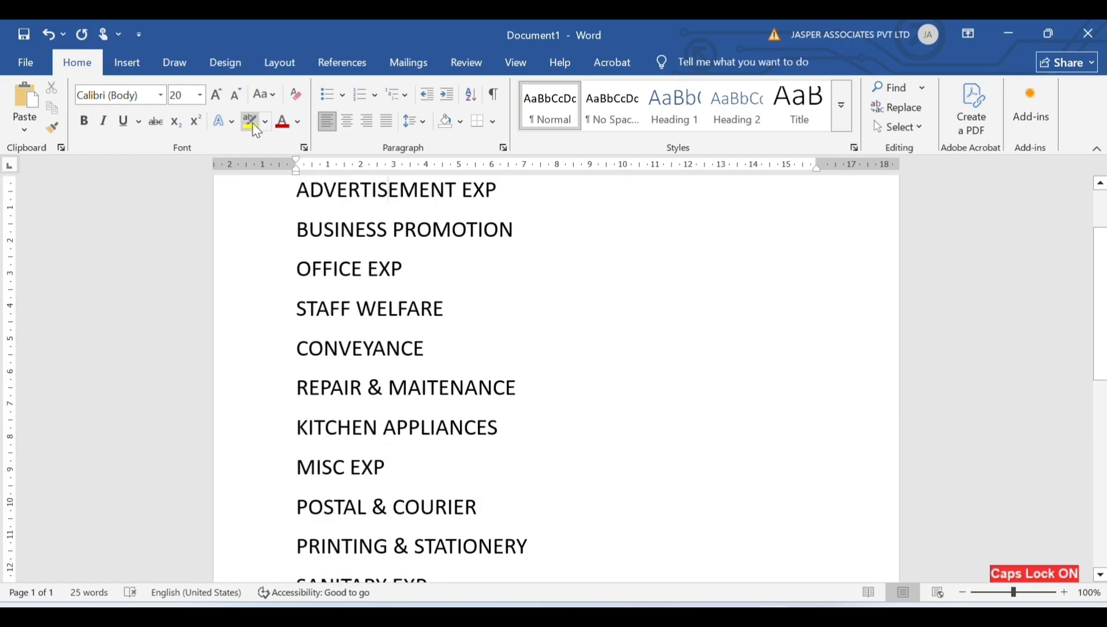
key("Left")
key("Left")
key("Left")
key("Left")
key("Left")
key("Left")
key("Left")
key("Left")
key("Left")
key("Return")
key("Up")
key("Return")
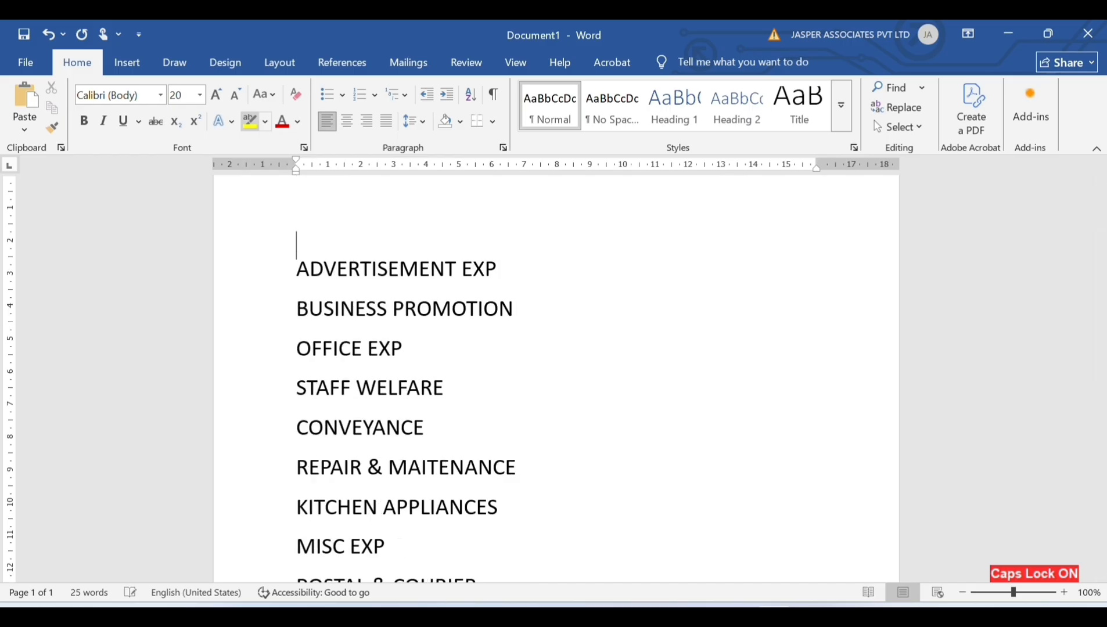
key("Up")
type("INDIRECT EXP ")
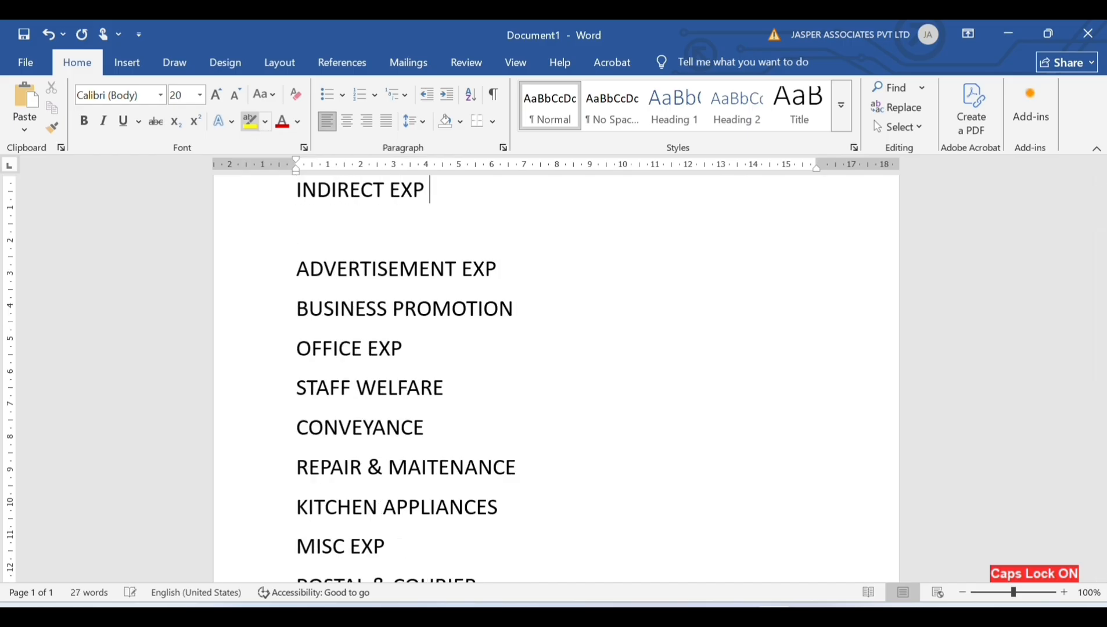
type("FOR DECREASE C")
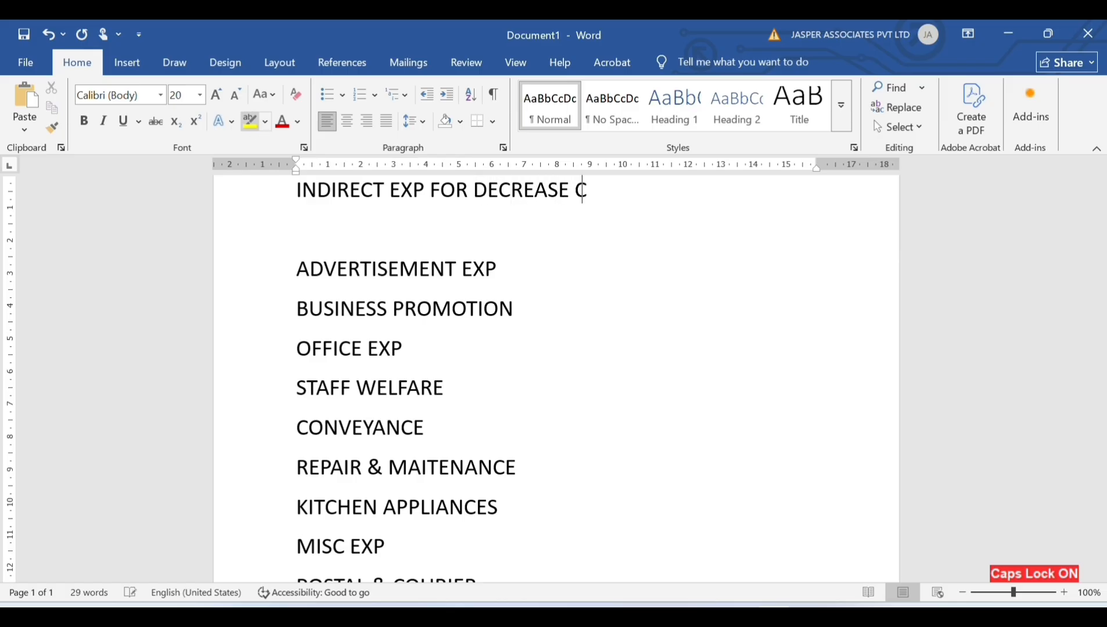
type("ASH IN HAND IN TALLY")
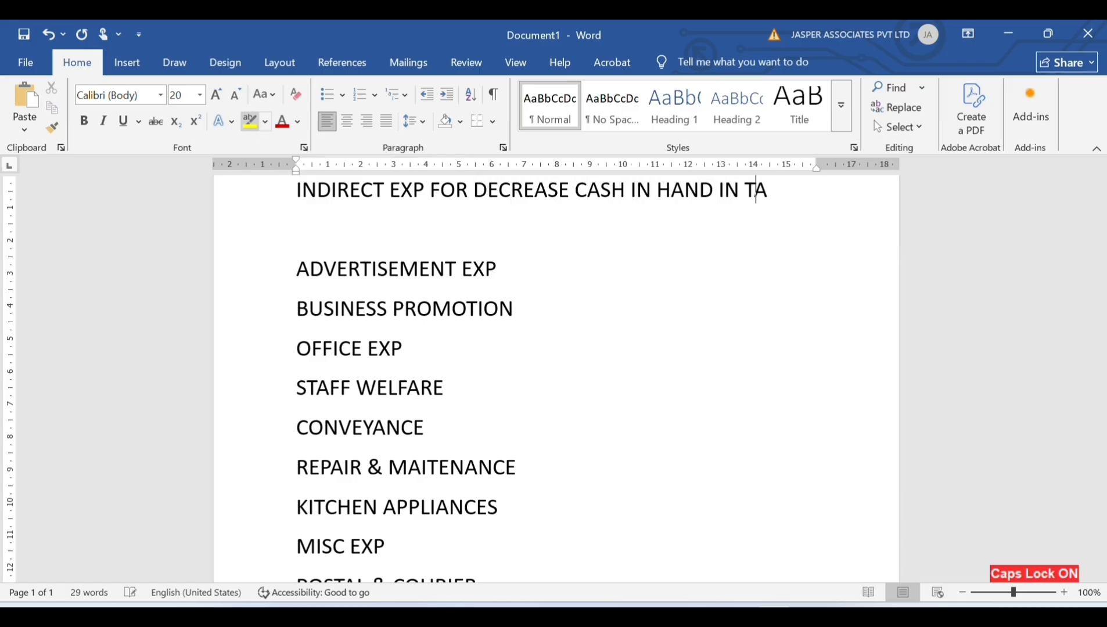
Make the whole heading line bold and highlight it in yellow.
key("shift+Left")
key("shift+Left")
key("shift+Left")
key("shift+Left")
key("shift+Left")
key("shift+Left")
key("shift+Left")
key("shift+Left")
key("shift+Left")
key("shift+Left")
key("shift+Left")
key("shift+Left")
key("shift+Left")
key("shift+Left")
key("shift+Left")
key("shift+Left")
key("shift+Left")
key("shift+Left")
key("shift+Left")
key("shift+Left")
key("shift+Left")
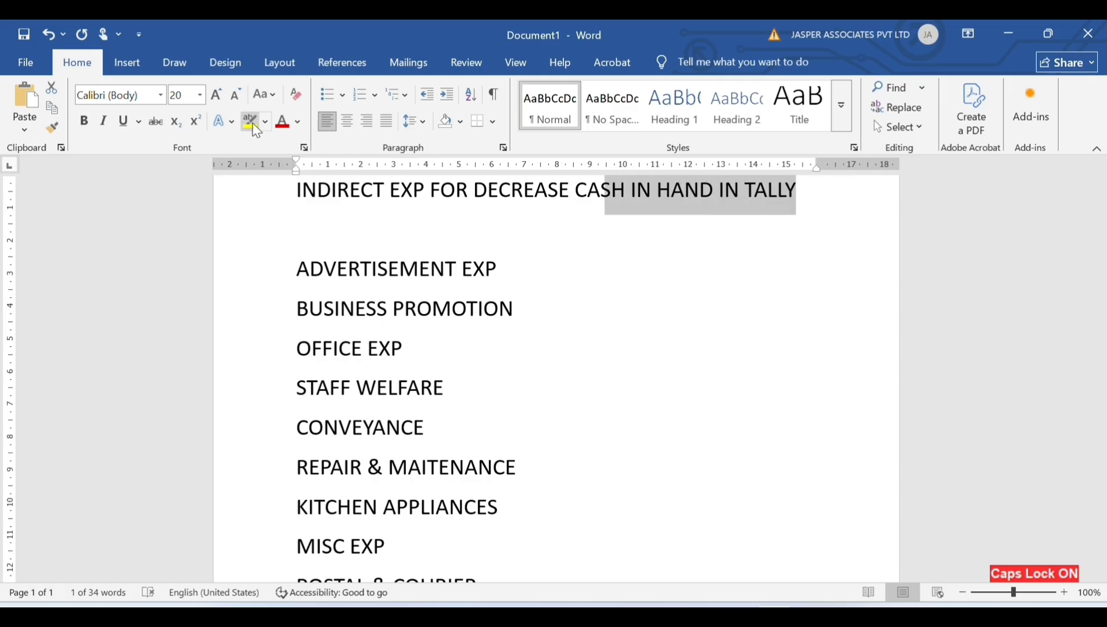
key("shift+Left")
key("shift+Left")
key("shift+Left")
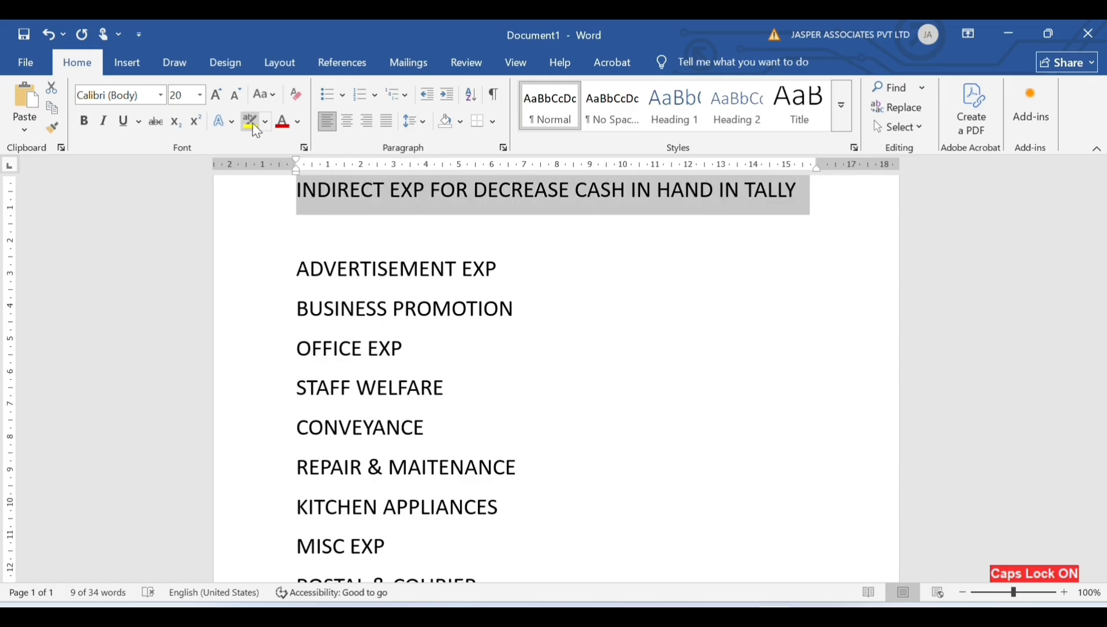
key("ctrl+b")
left_click(250, 121)
key("Left")
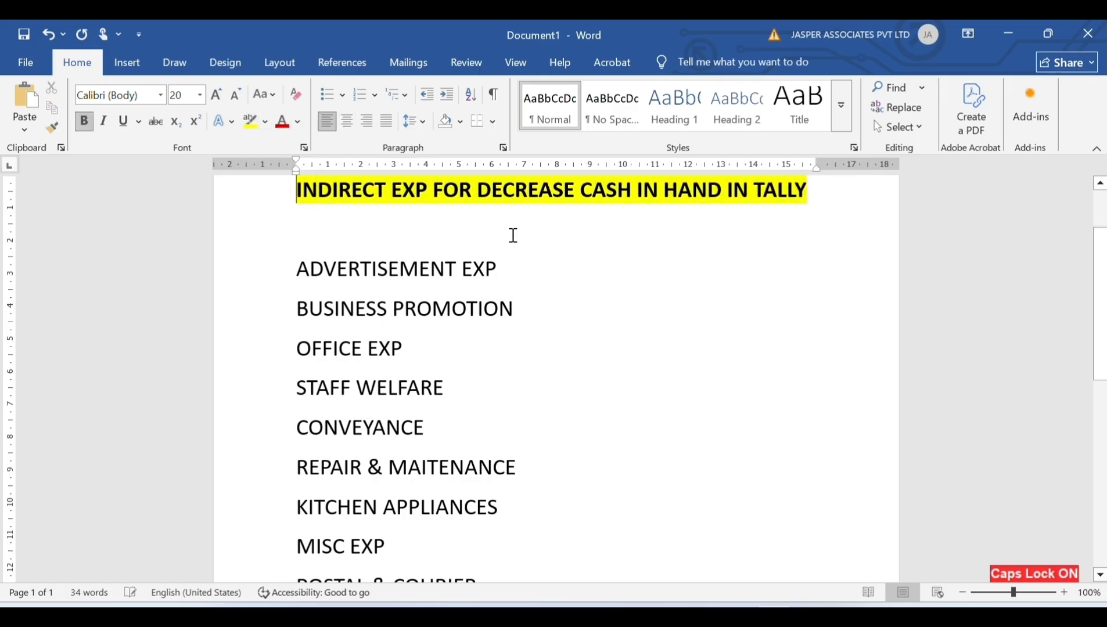
Review the expense heads from ADVERTISEMENT EXP down to the end of the list and return to the heading.
scroll(1101, 283, "up", 1)
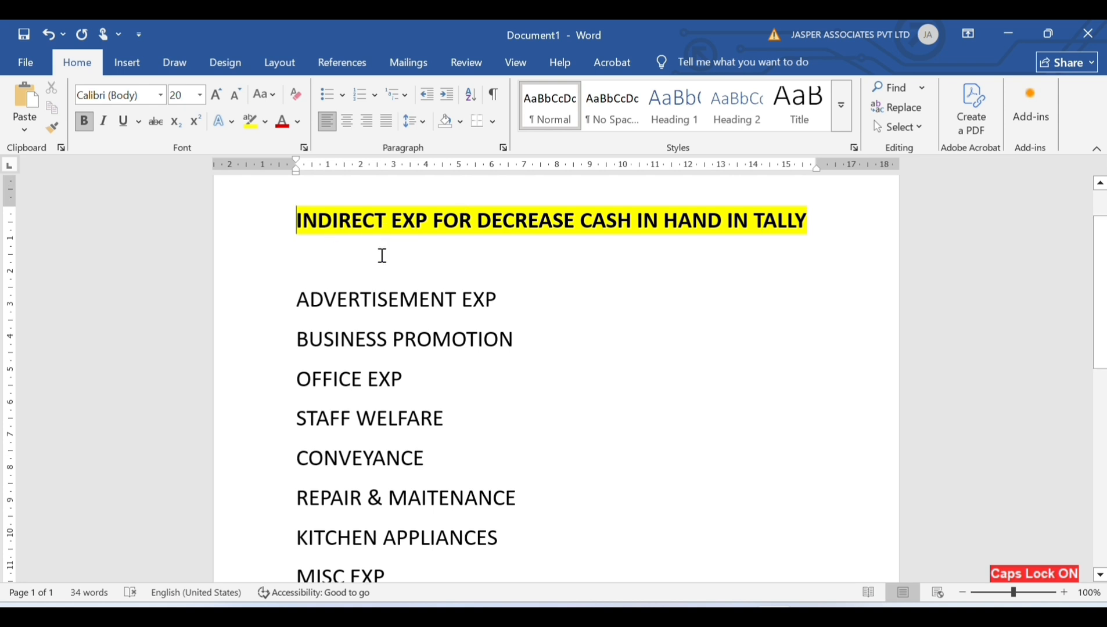
left_click(533, 308)
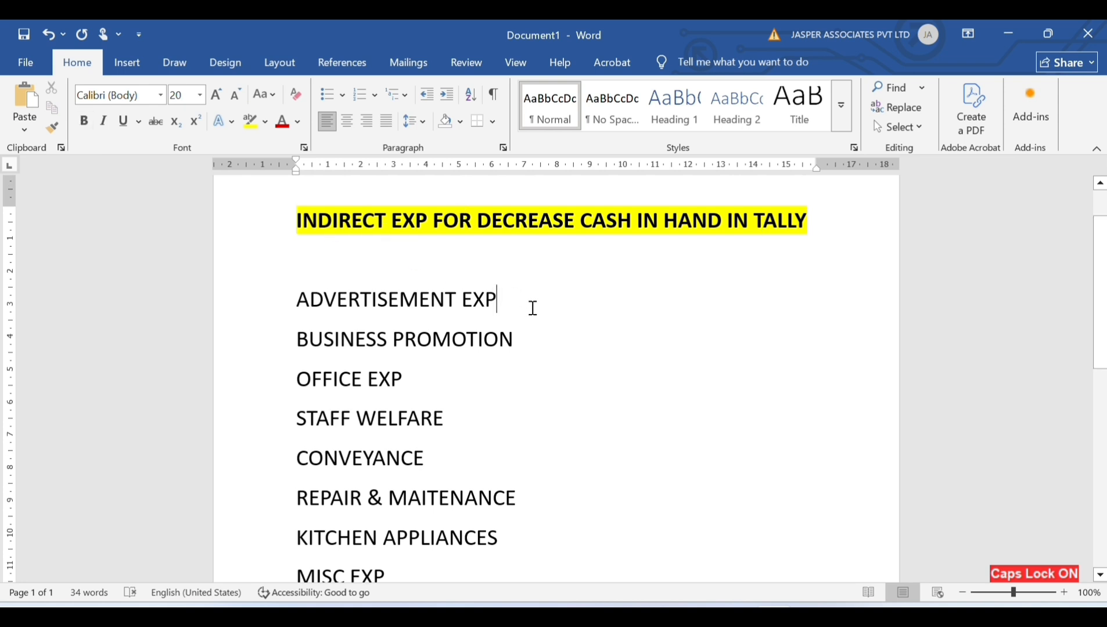
key("Down")
key("Down")
key("Down")
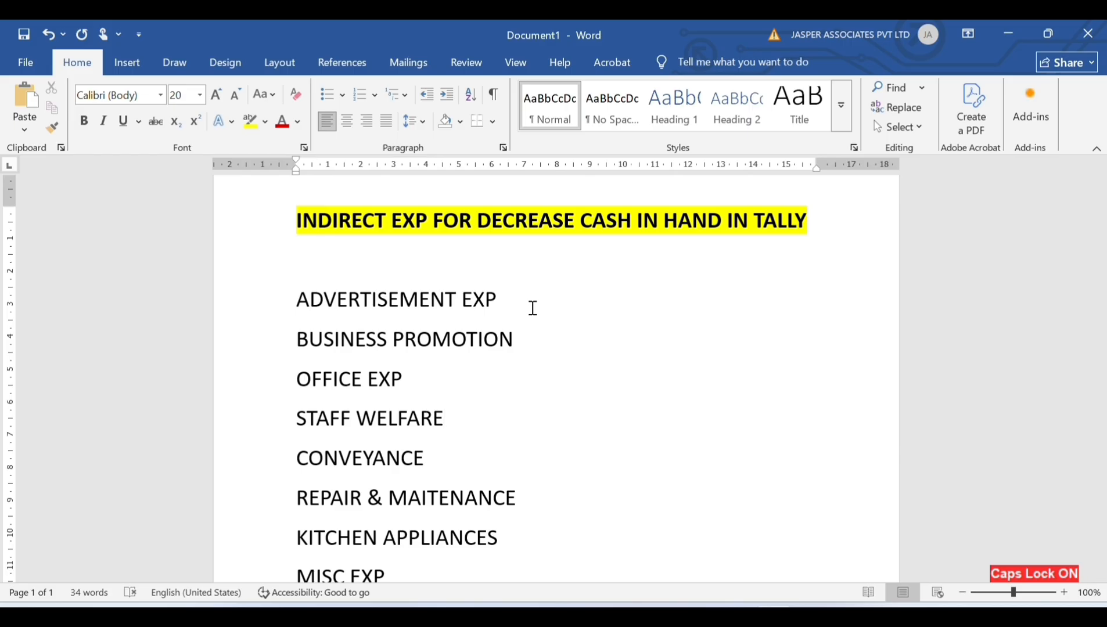
key("Down")
key("Down")
key("Down")
key("Down")
key("Down")
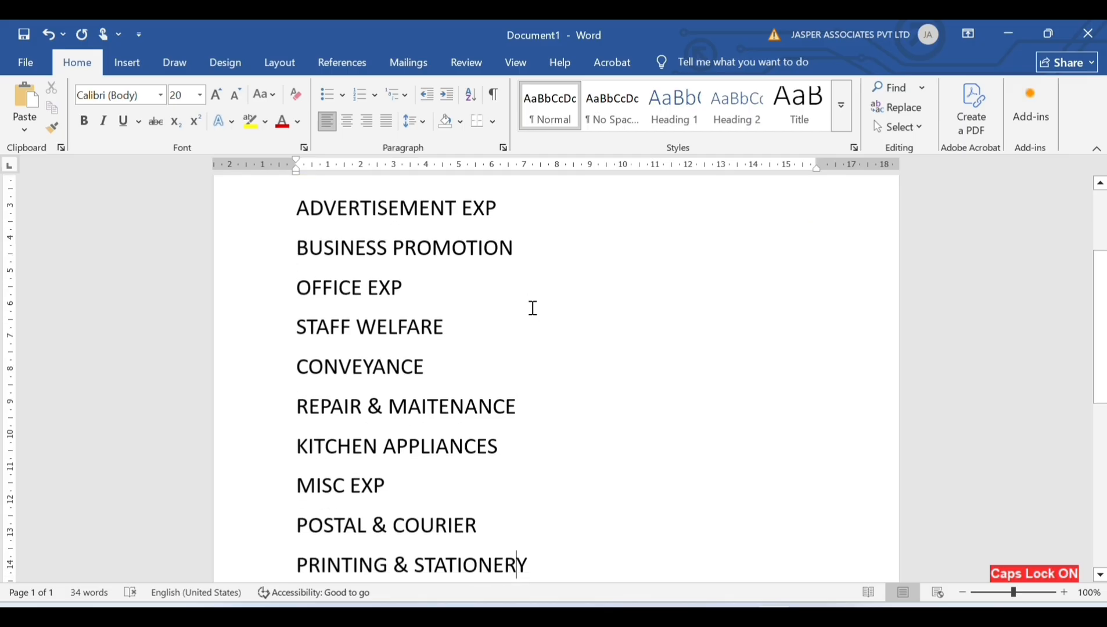
key("Down")
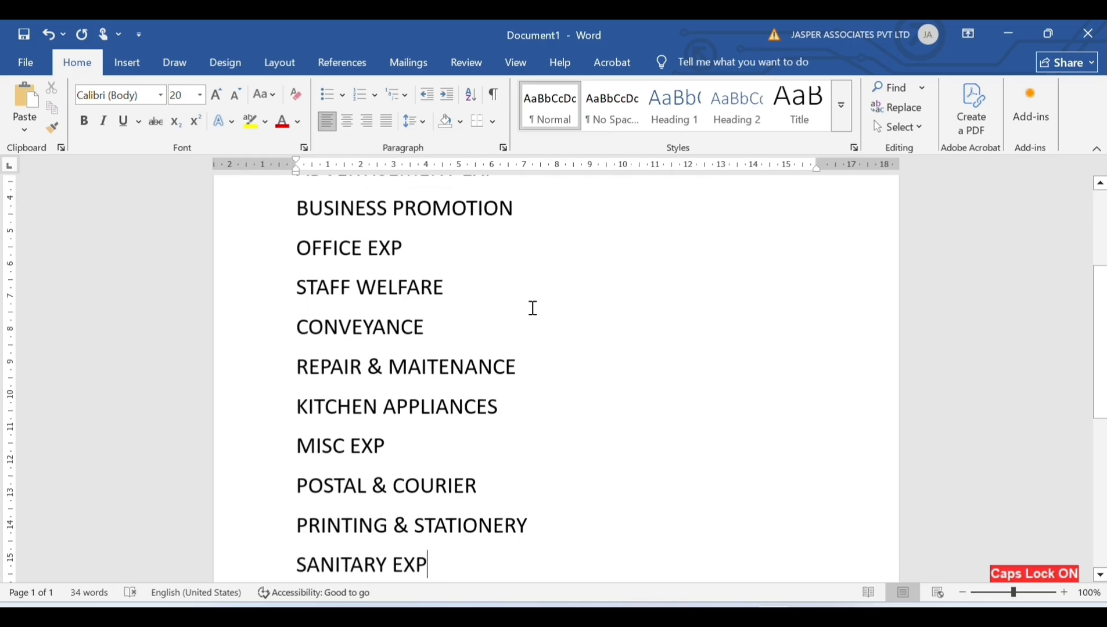
key("Down")
key("Up")
key("Up")
key("Up")
key("Up")
key("Up")
key("Up")
key("Up")
key("Up")
key("Up")
key("Up")
key("Up")
key("Up")
key("Up")
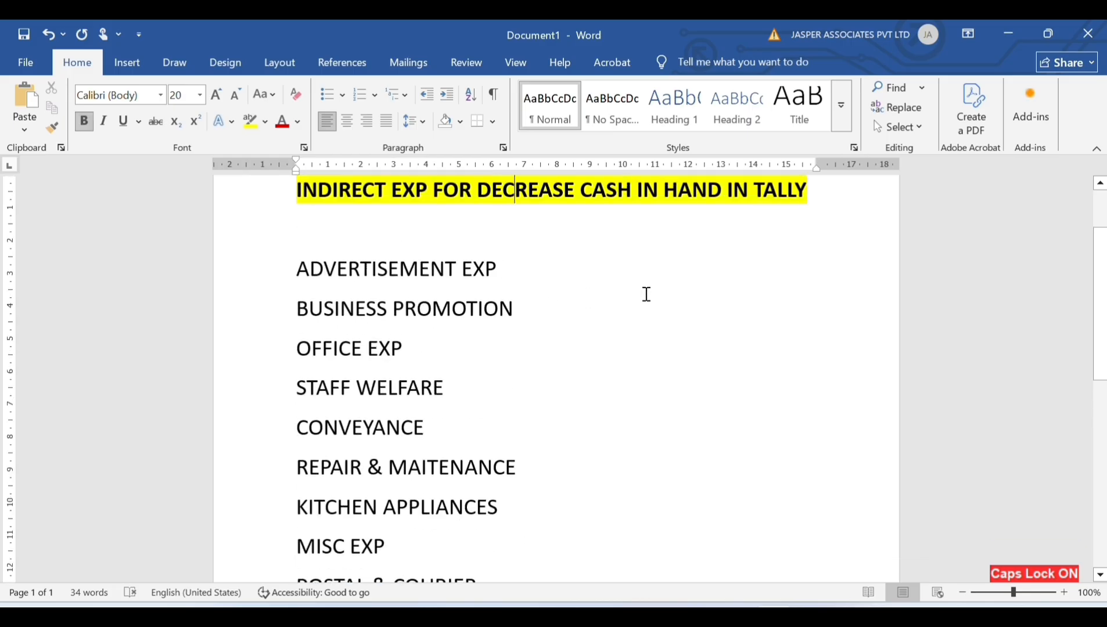
Switch to TallyPrime with XYZ PVT LTD and start a new Payment voucher.
mouse_move(546, 617)
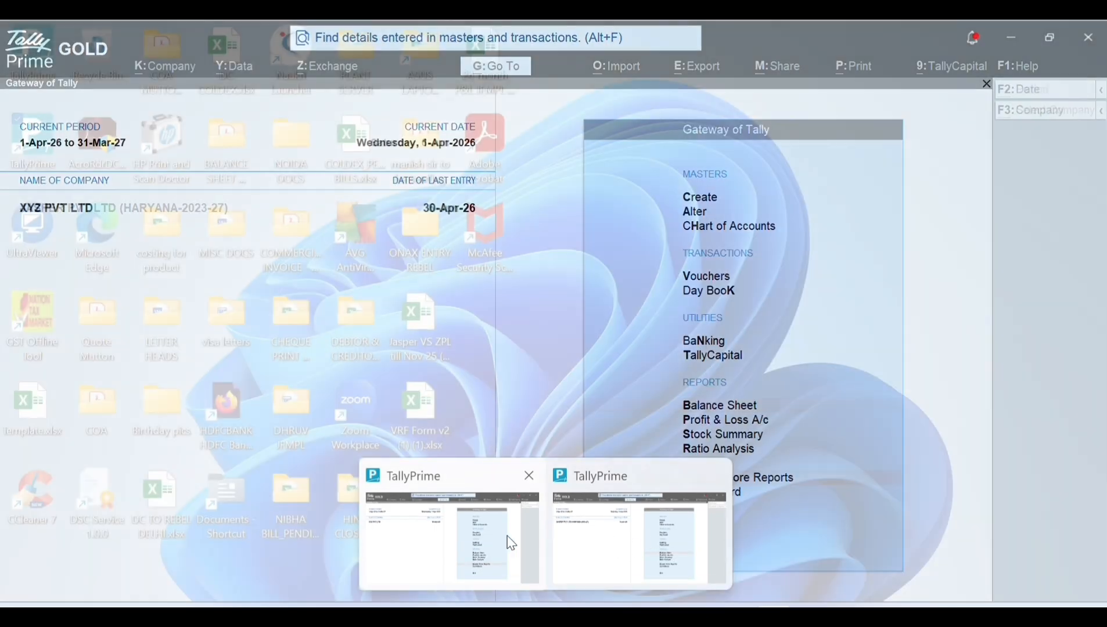
left_click(510, 542)
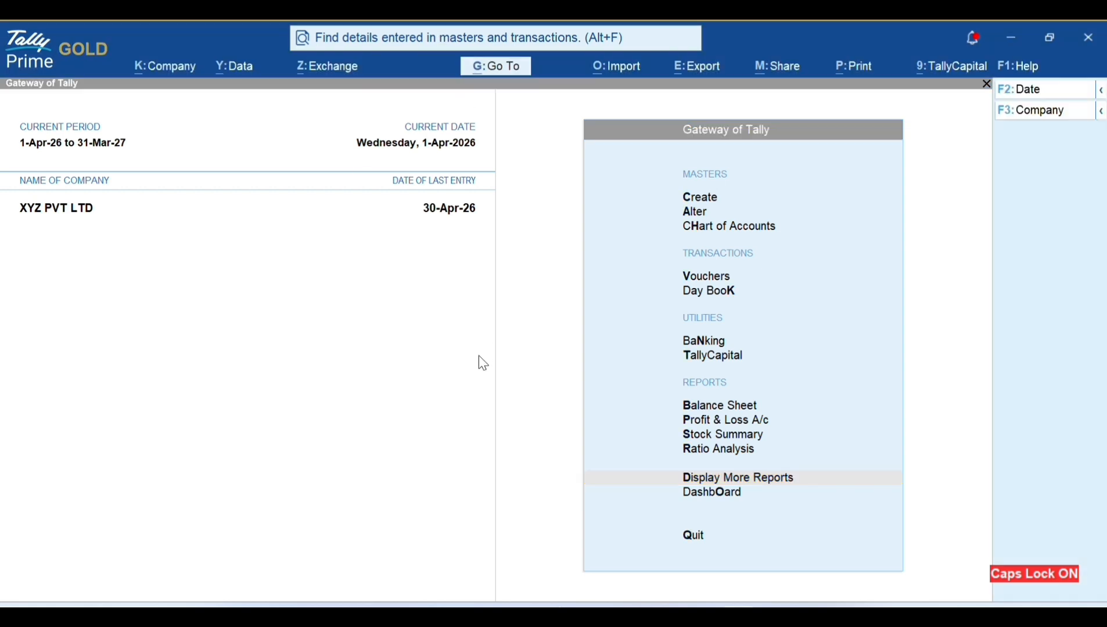
left_click(479, 356)
key("Up")
key("Up")
key("Up")
key("Up")
key("Up")
key("Up")
key("Up")
key("Up")
key("Return")
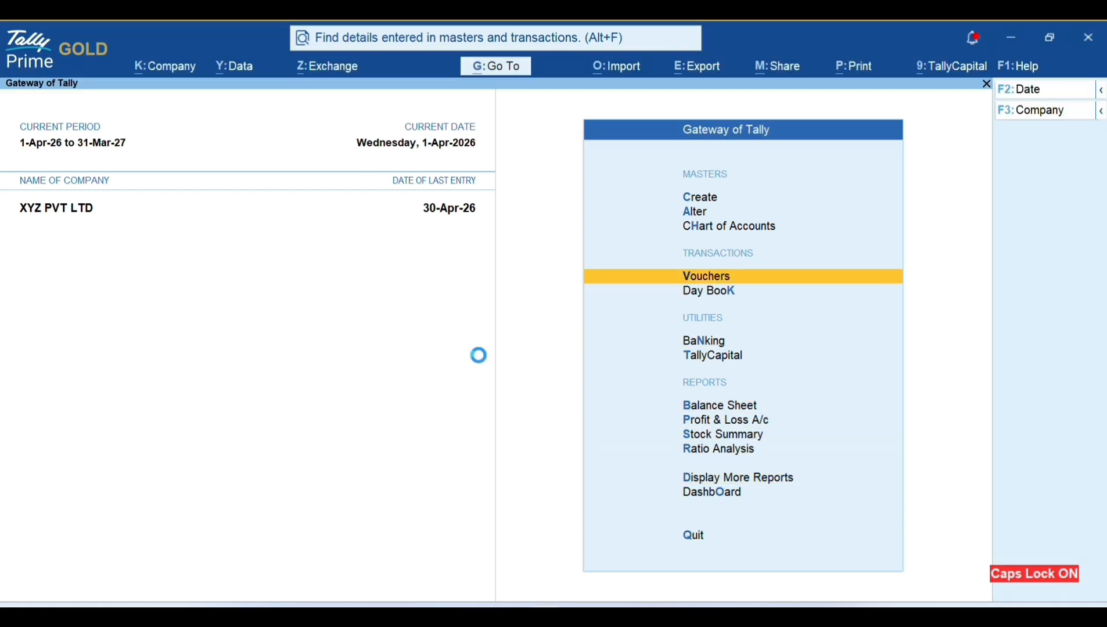
key("F5")
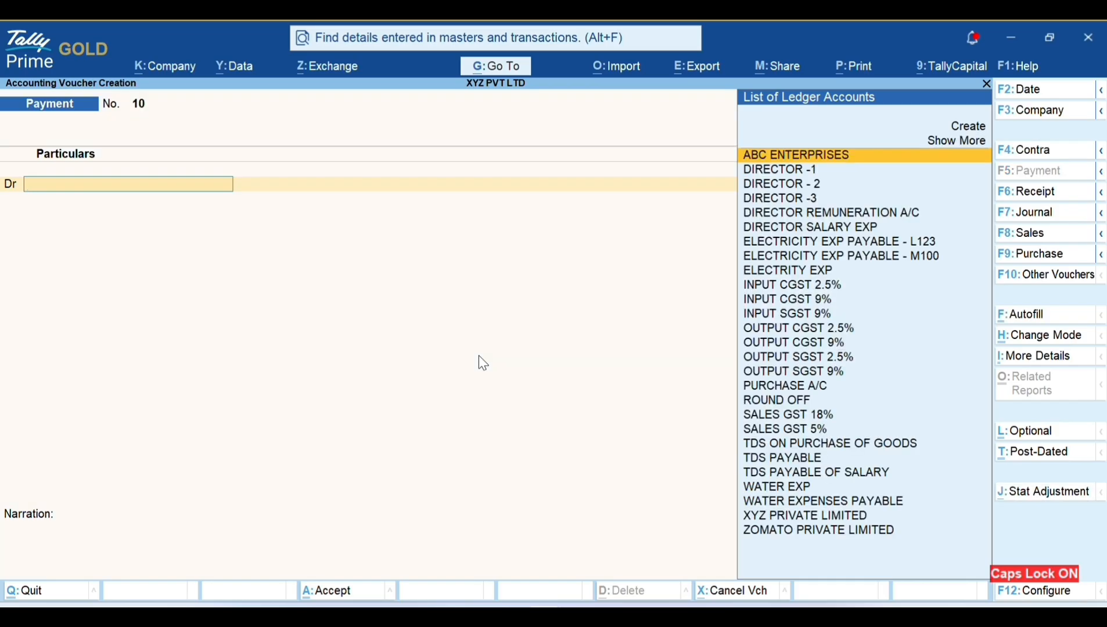
Set the Payment voucher's date to 5-4.
key("F2")
type("2-4-2026")
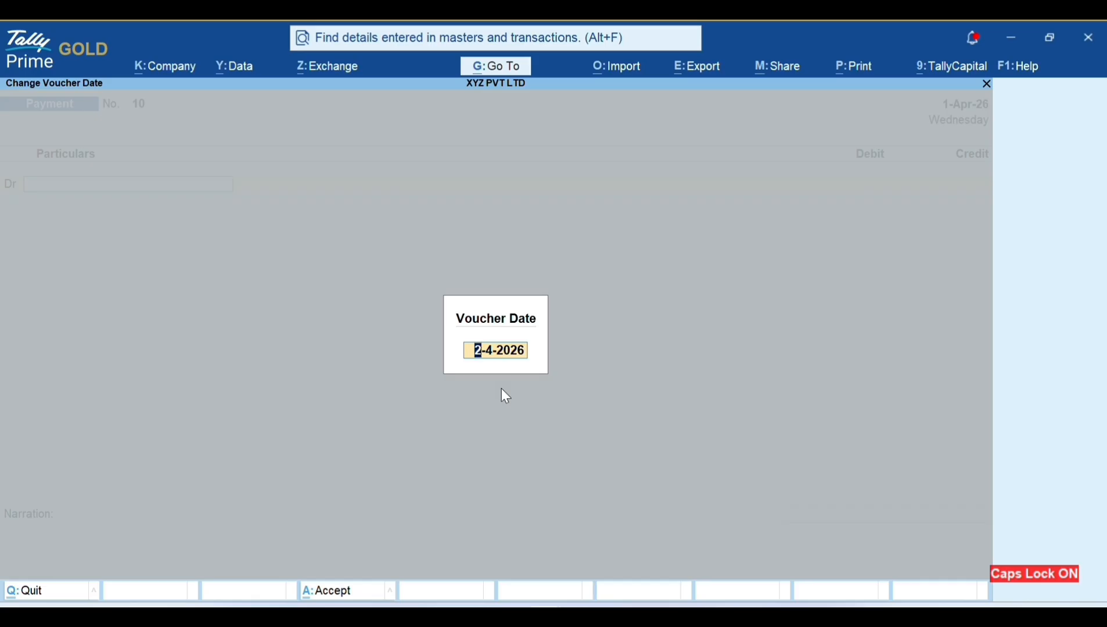
type("5-4")
key("Return")
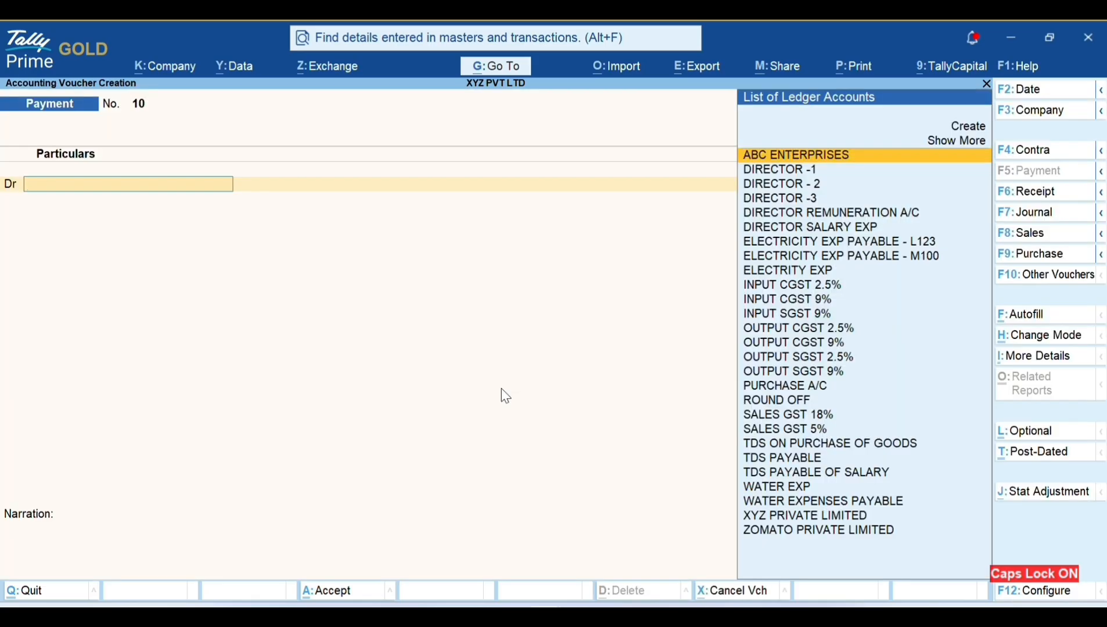
Create an ADVERTISEMENT EXP ledger under Indirect Expenses with GST Not Applicable and use it as the voucher's debit ledger.
type("A")
key("alt+c")
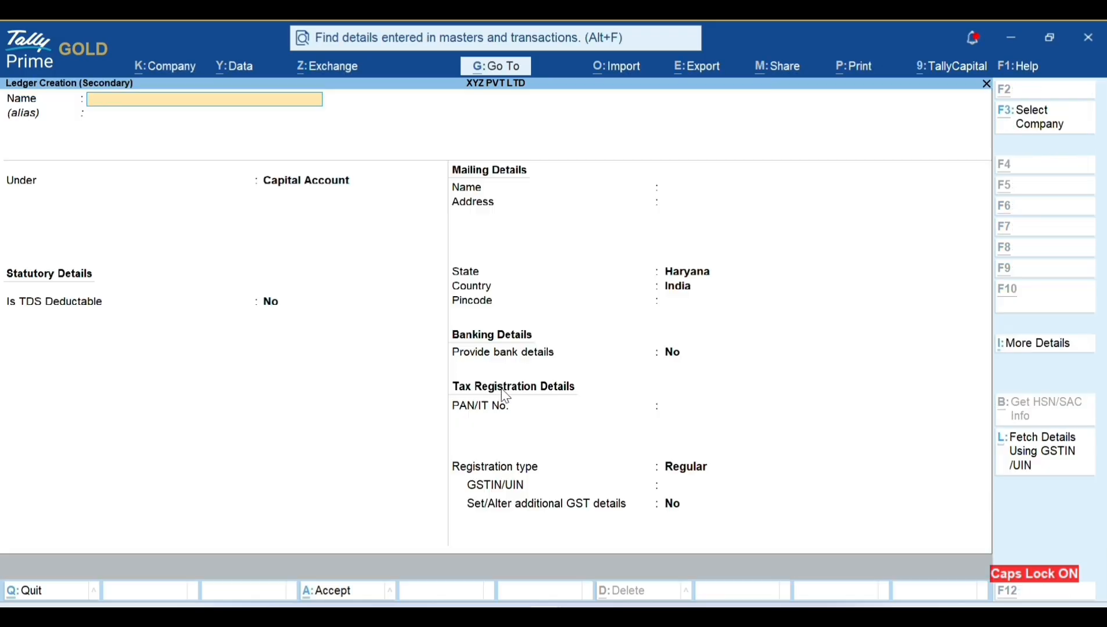
type("ADVERTISEMEN")
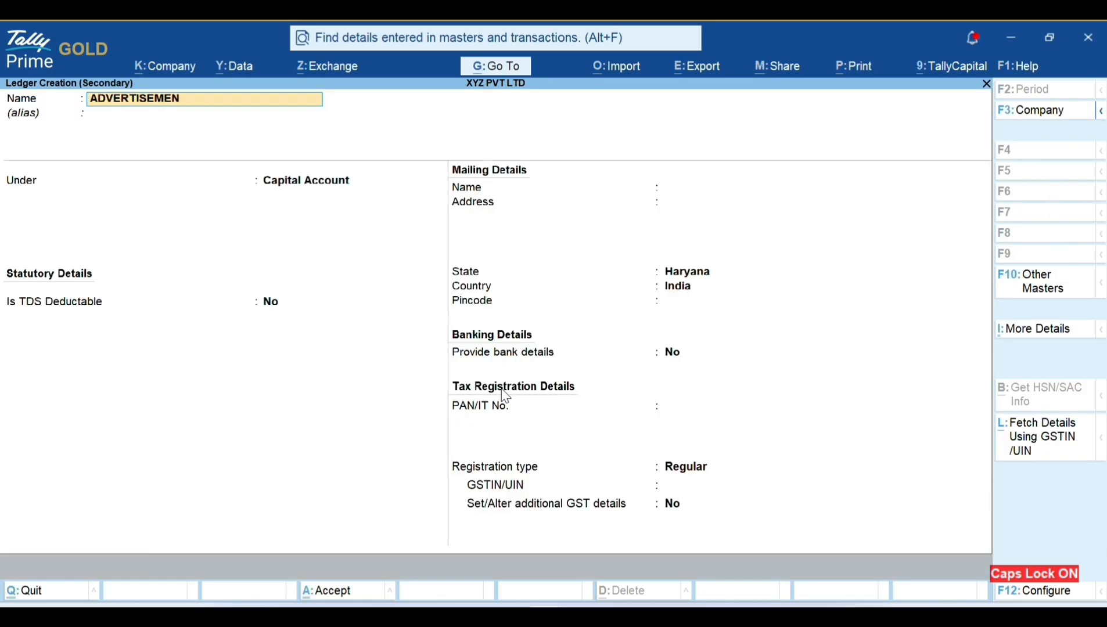
key("Return")
key("Return")
type("INDIRE")
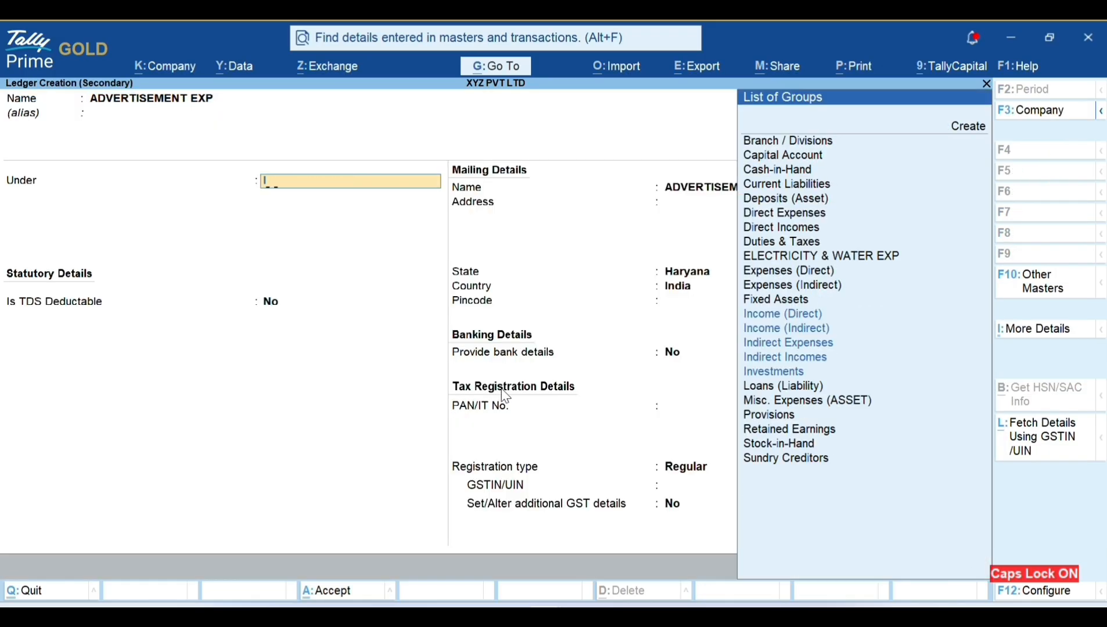
key("Return")
key("Return")
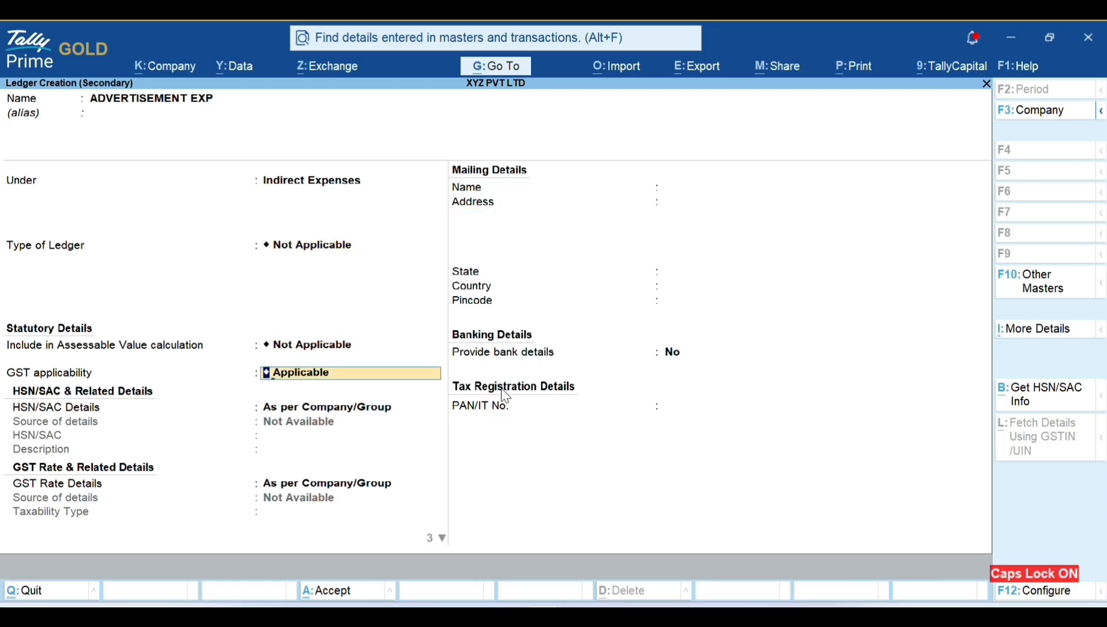
type("N")
key("Return")
key("Return")
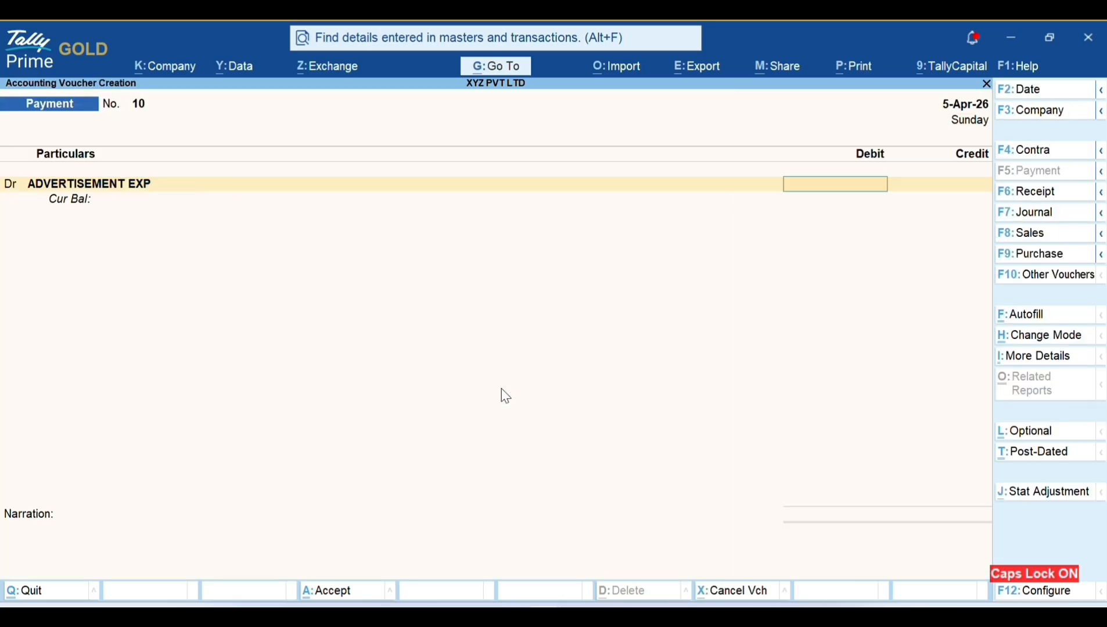
Leave the payment voucher without saving and open a new ledger master for creation.
key("Escape")
key("Up")
key("Up")
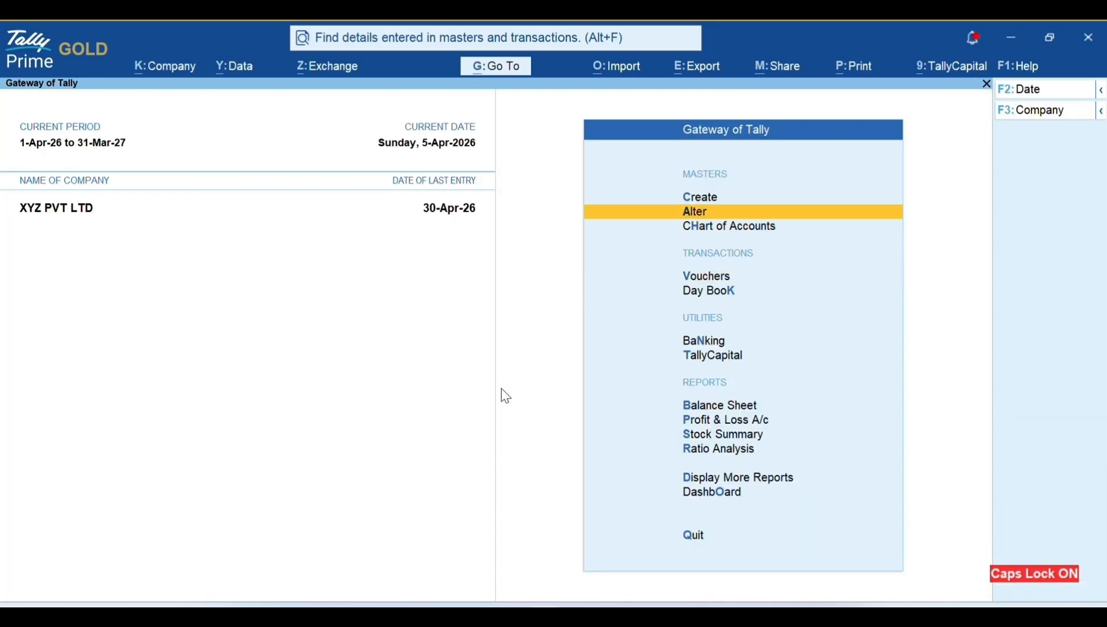
key("Up")
key("Return")
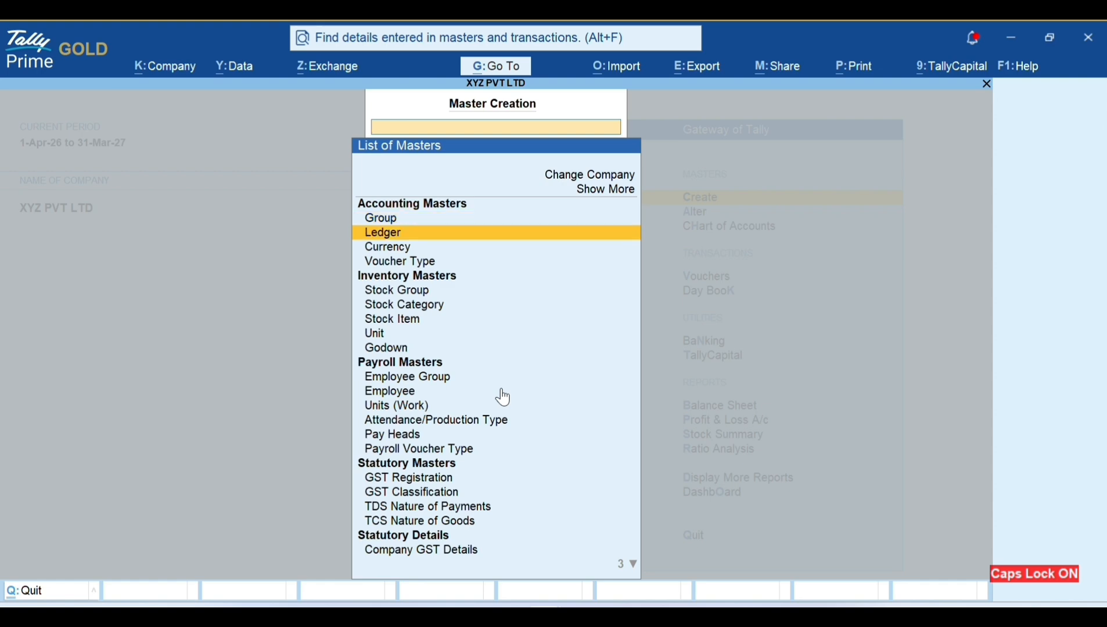
key("Return")
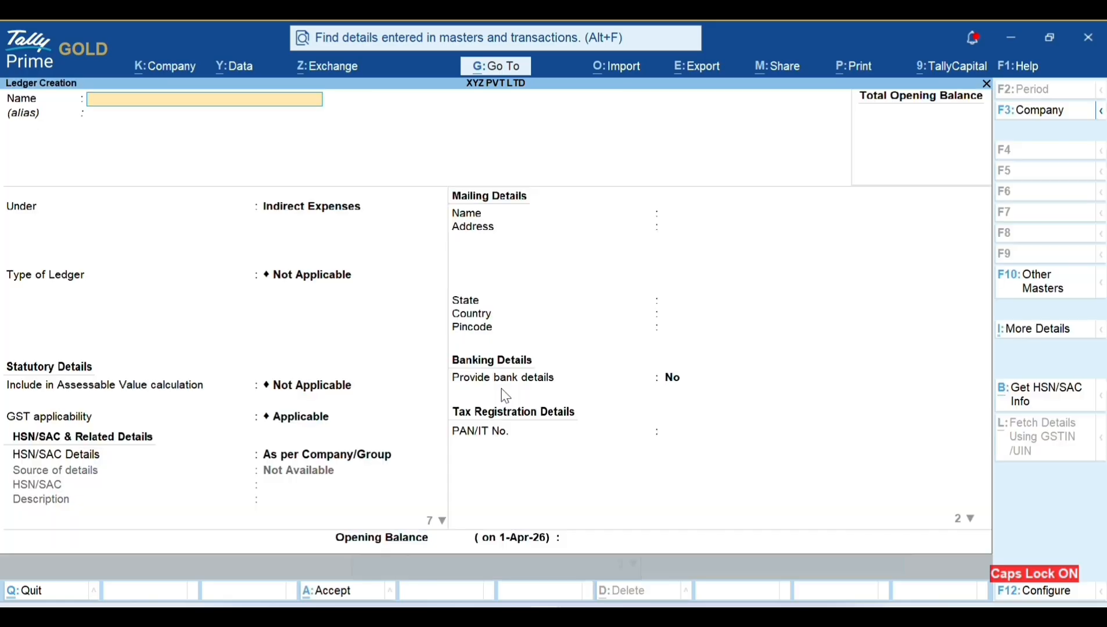
Create a BUSINESS PROMOTION ledger under Indirect Expenses with GST applicability set to Not Applicable.
type("BUSINESS PROMOTION")
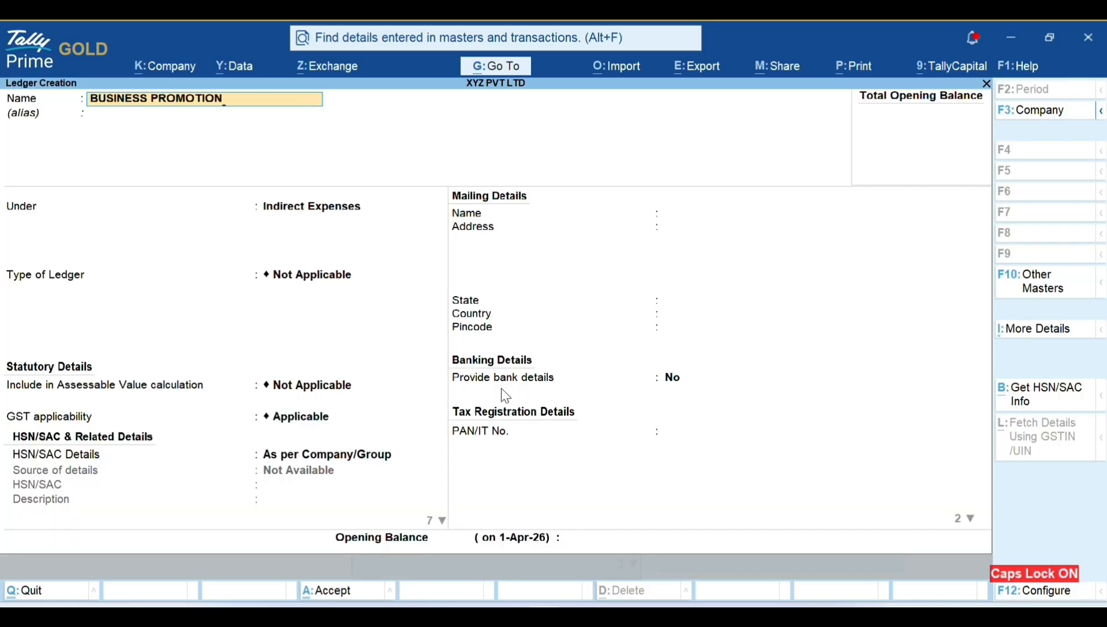
key("Return")
key("Return")
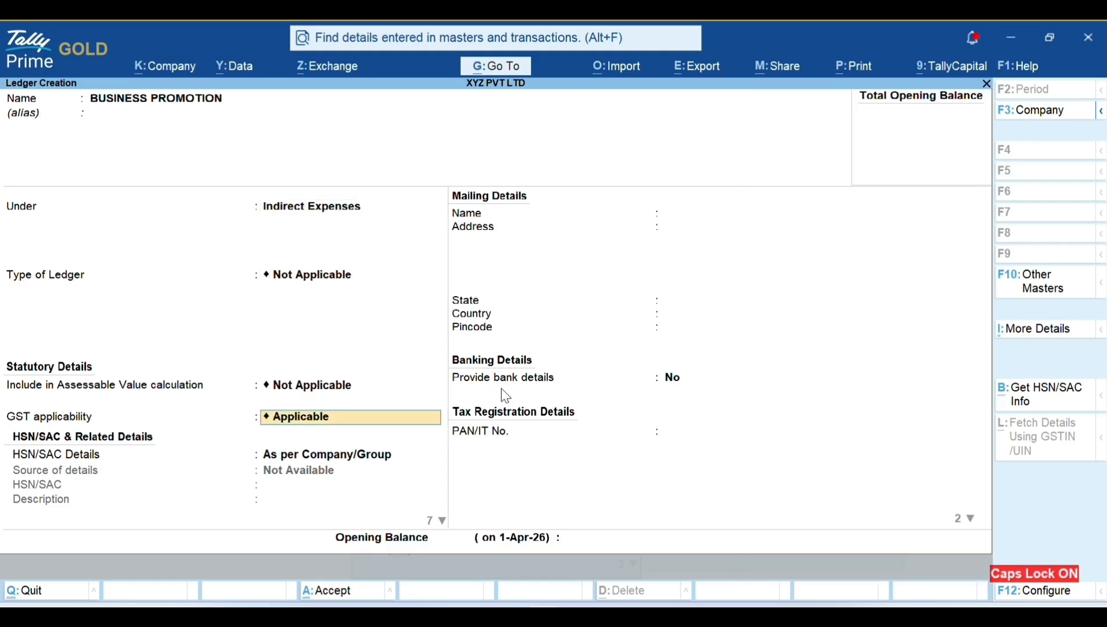
type("N")
key("Return")
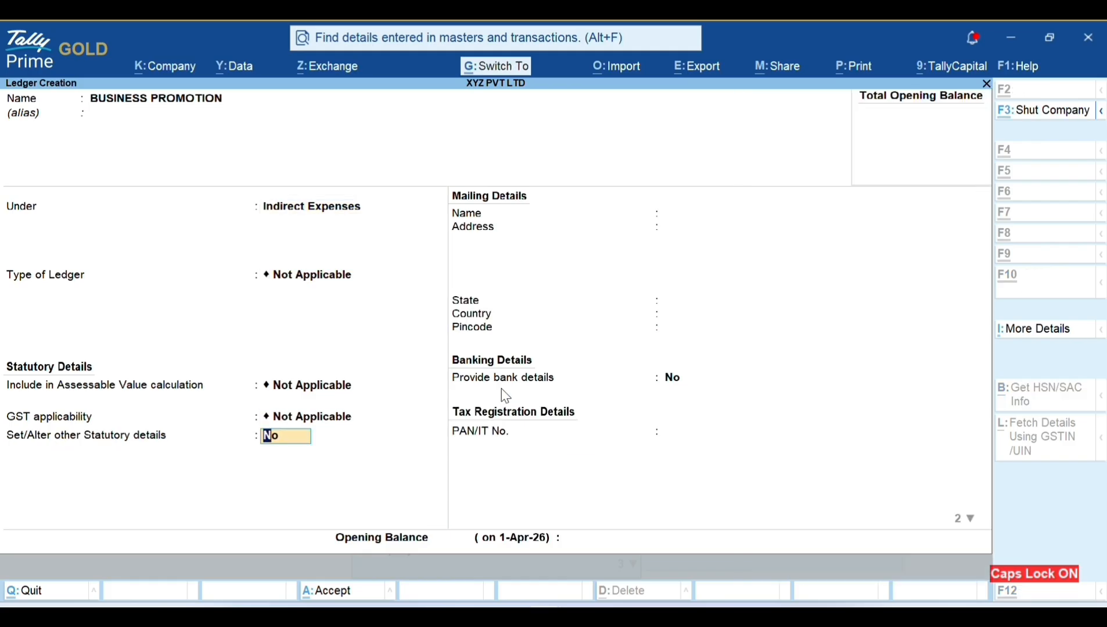
key("ctrl+a")
Create an OFFICE EXP ledger under Indirect Expenses and save it.
type("OFFICE EXP")
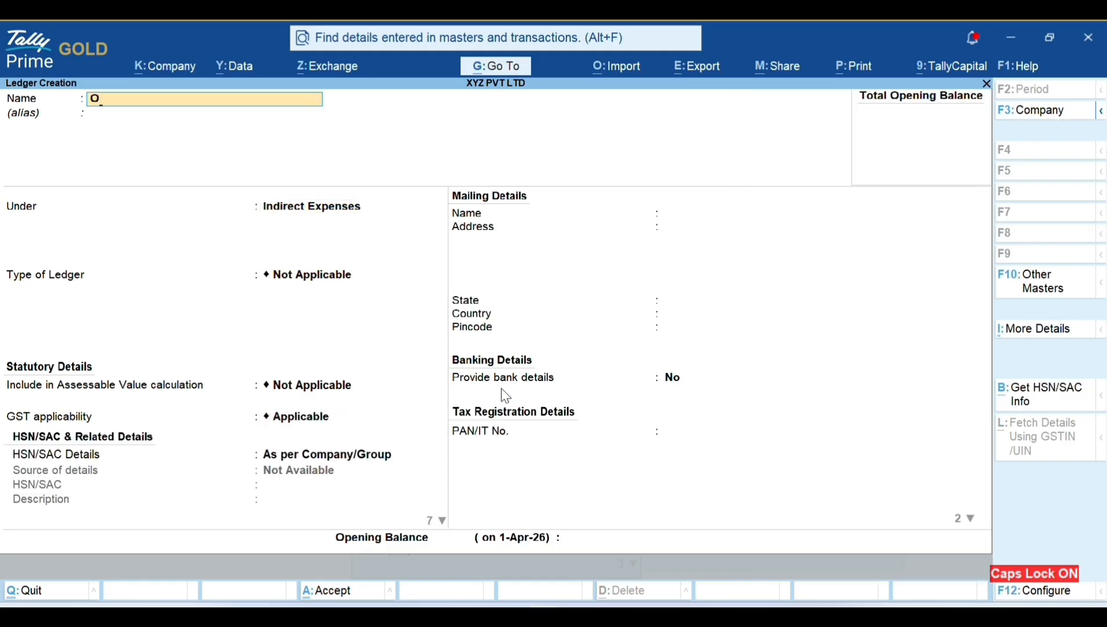
key("Return")
key("Return")
key("Return")
key("Return")
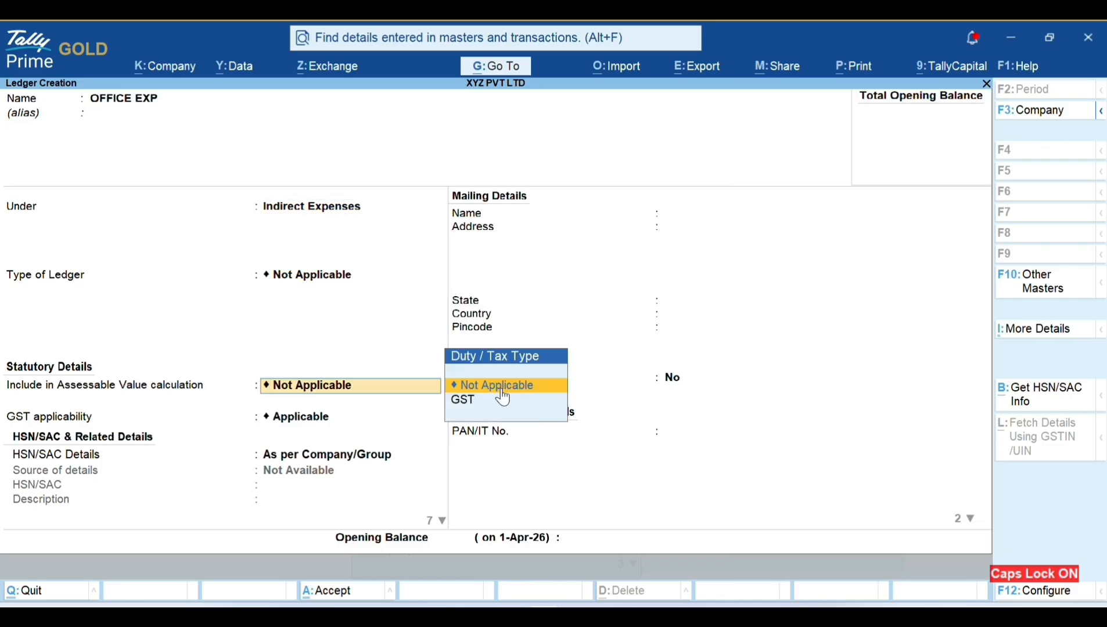
key("Return")
key("Return")
key("ctrl+a")
Create a STAFF WELFARE ledger under Indirect Expenses with GST applicability set to Not Applicable.
type("S")
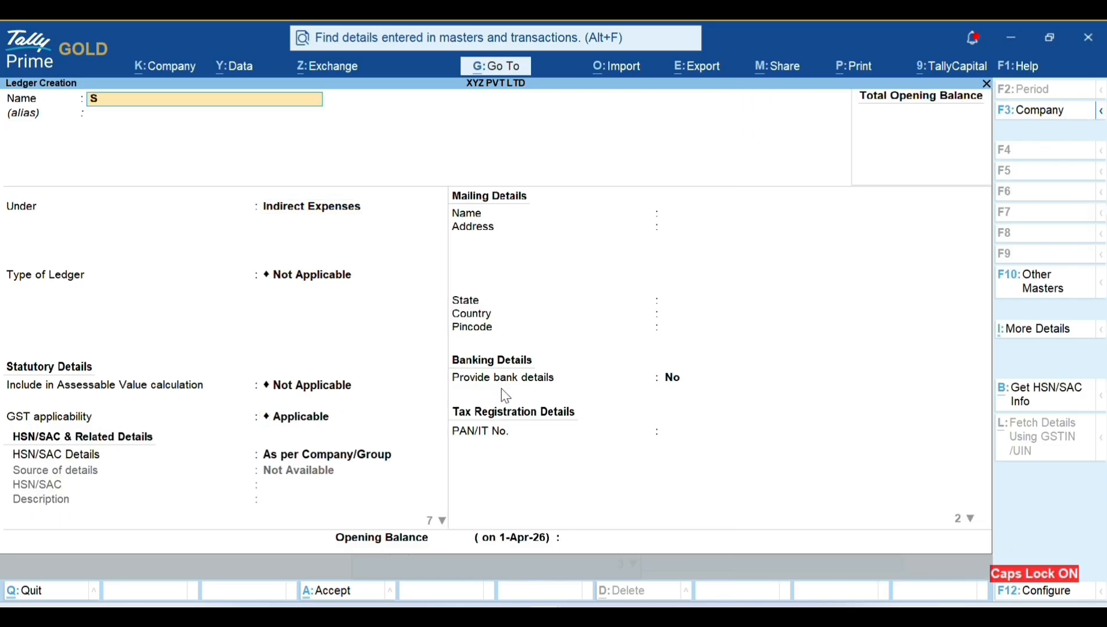
type("TAFF WELFARE")
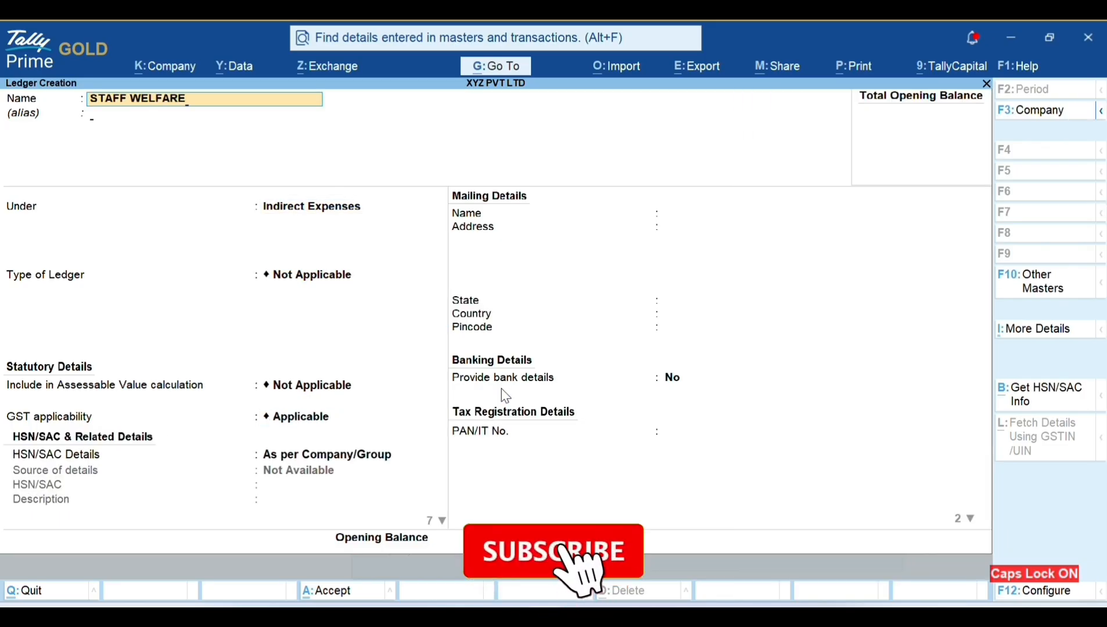
key("Return")
key("Return")
key("Return")
key("Return")
key("Return")
type("N")
key("Return")
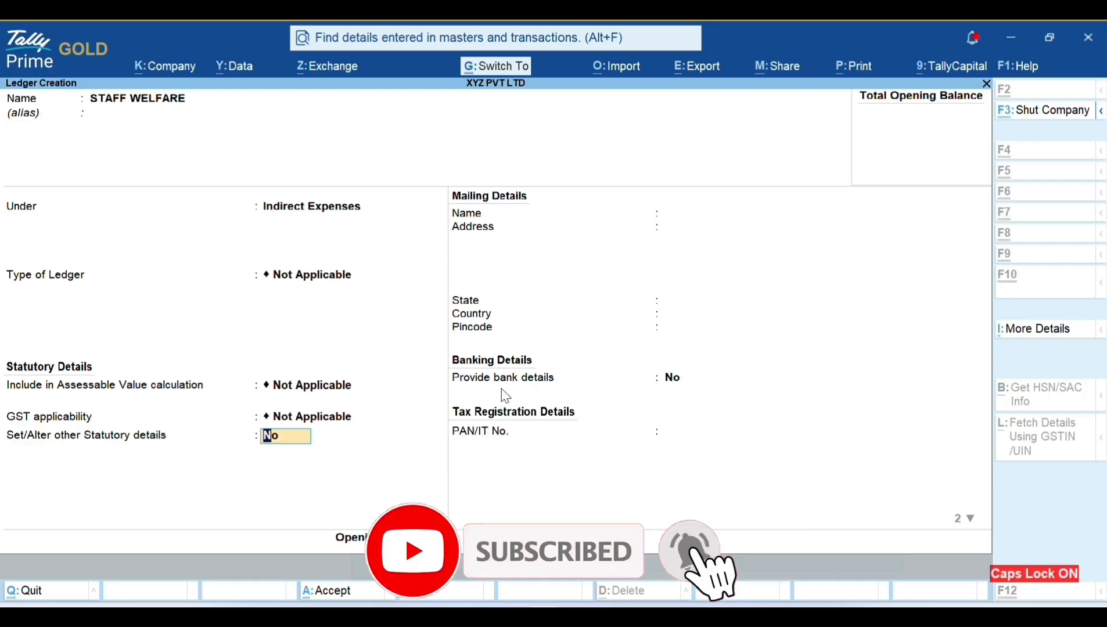
key("ctrl+a")
Begin a new ledger named CONVEYANCE under Indirect Expenses and advance to its GST applicability.
type("CONVEYANCE")
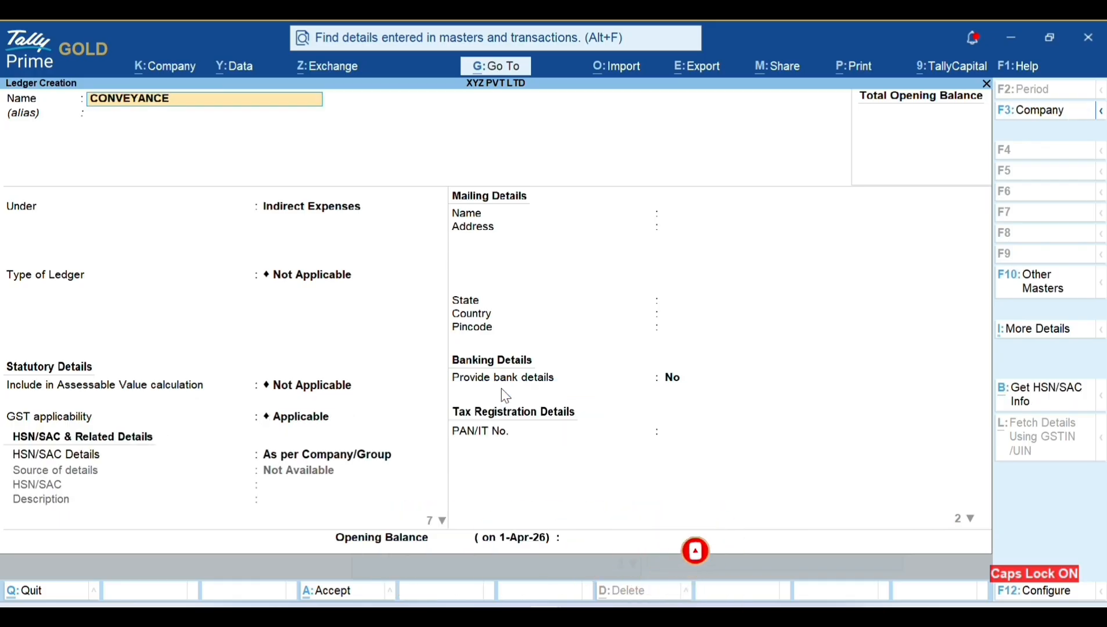
key("Return")
key("Return")
key("Return")
key("Return")
key("Return")
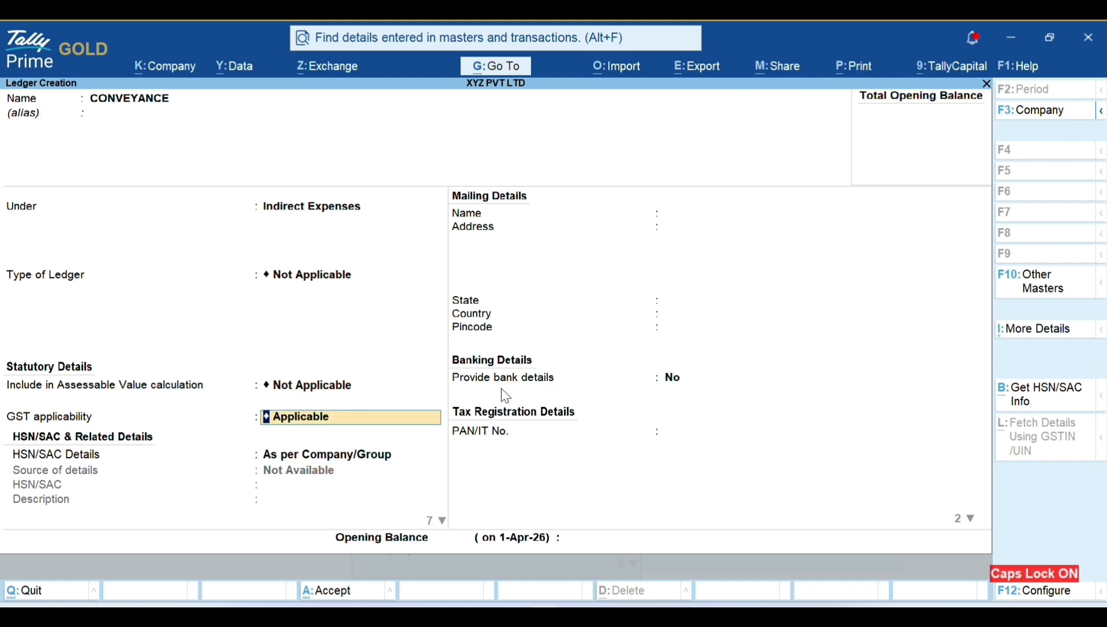
Extend the new ledger's name to CONVEYANCE EXP, set GST applicability to Not Applicable and save it.
key("BackSpace")
key("BackSpace")
key("BackSpace")
key("BackSpace")
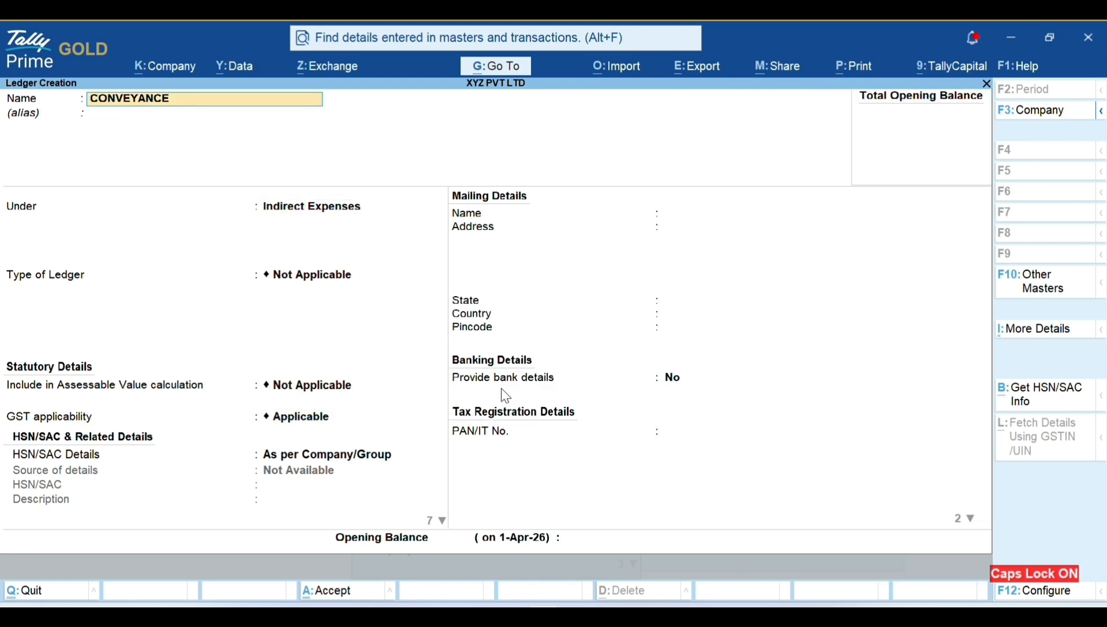
type("EXP")
key("Return")
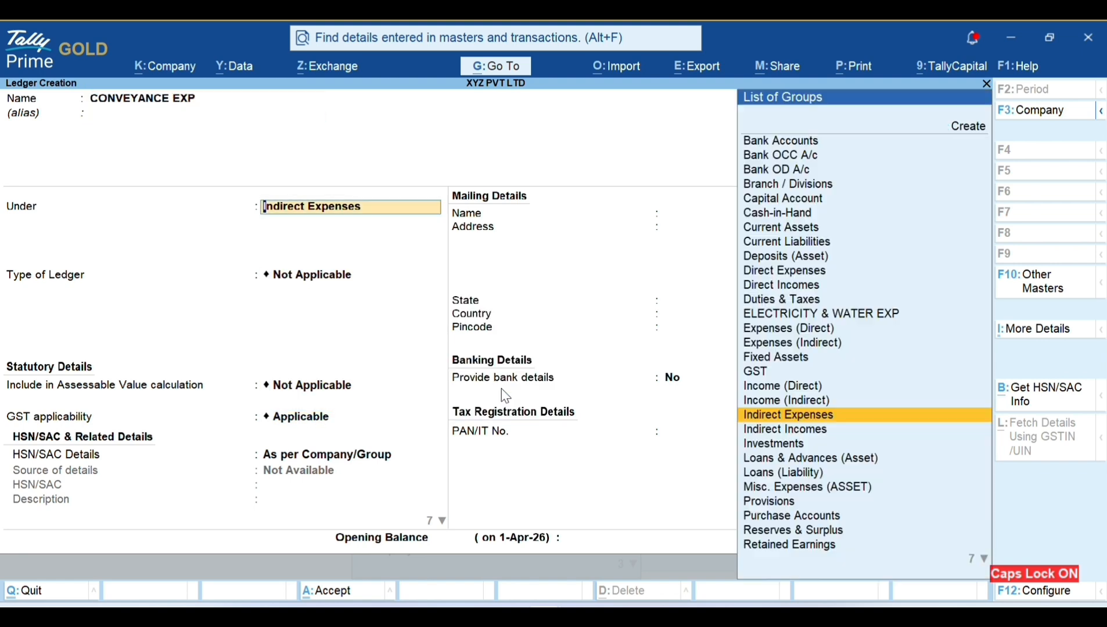
key("Return")
key("Return")
key("Return")
key("Down")
key("Return")
key("ctrl+a")
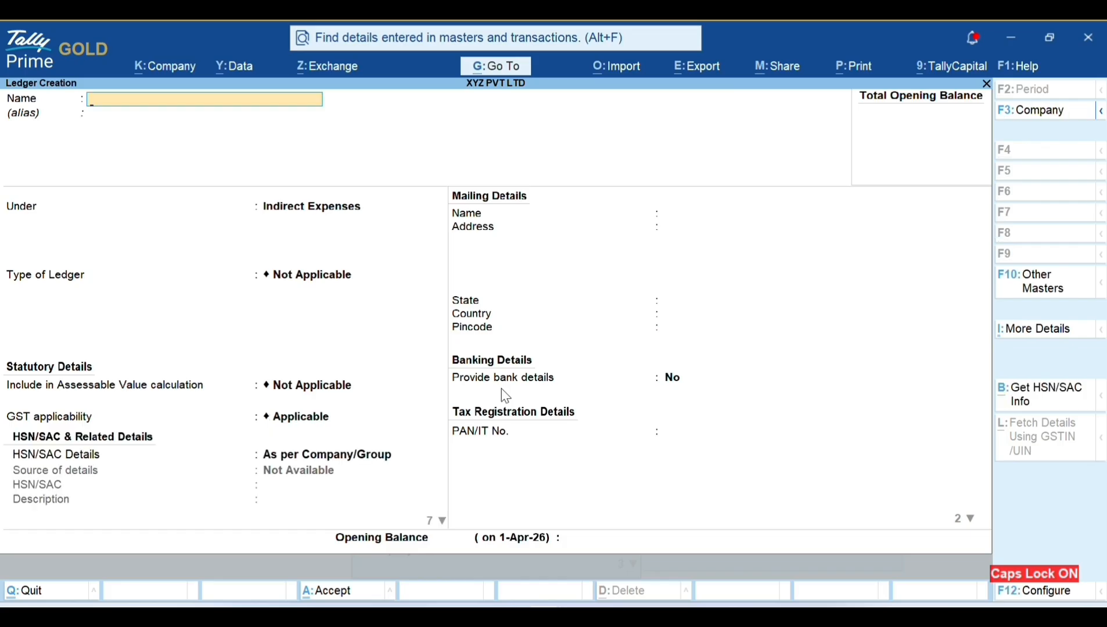
Create a REPAIR & MAINTENANCE ledger under Indirect Expenses with GST applicability set to Not Applicable.
type("REPAIR & MAINT")
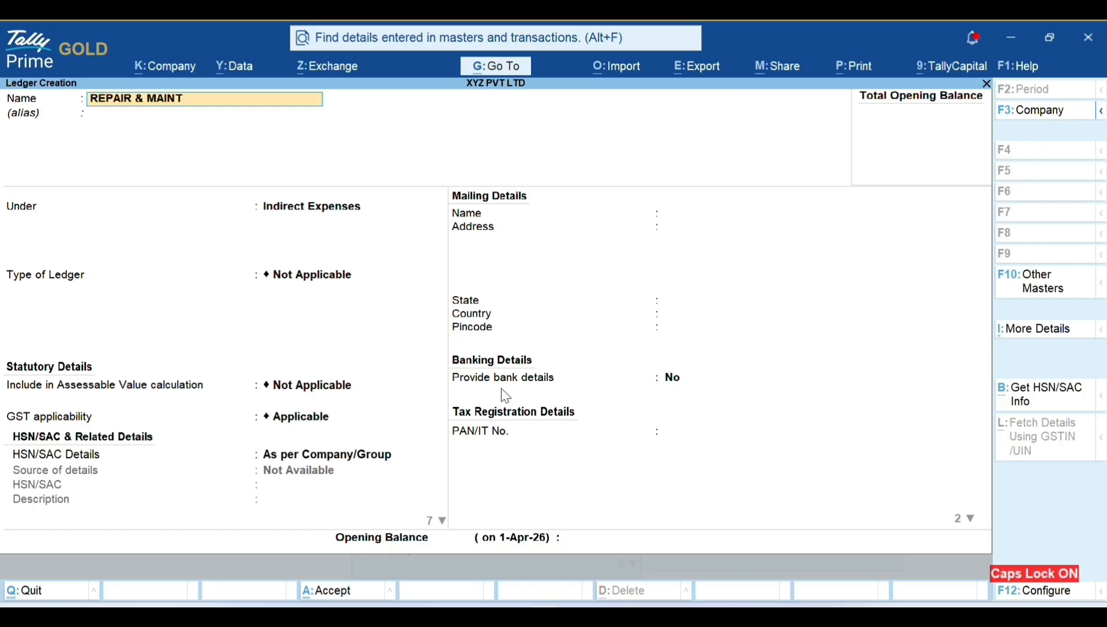
type("ENANCE")
key("Return")
key("Return")
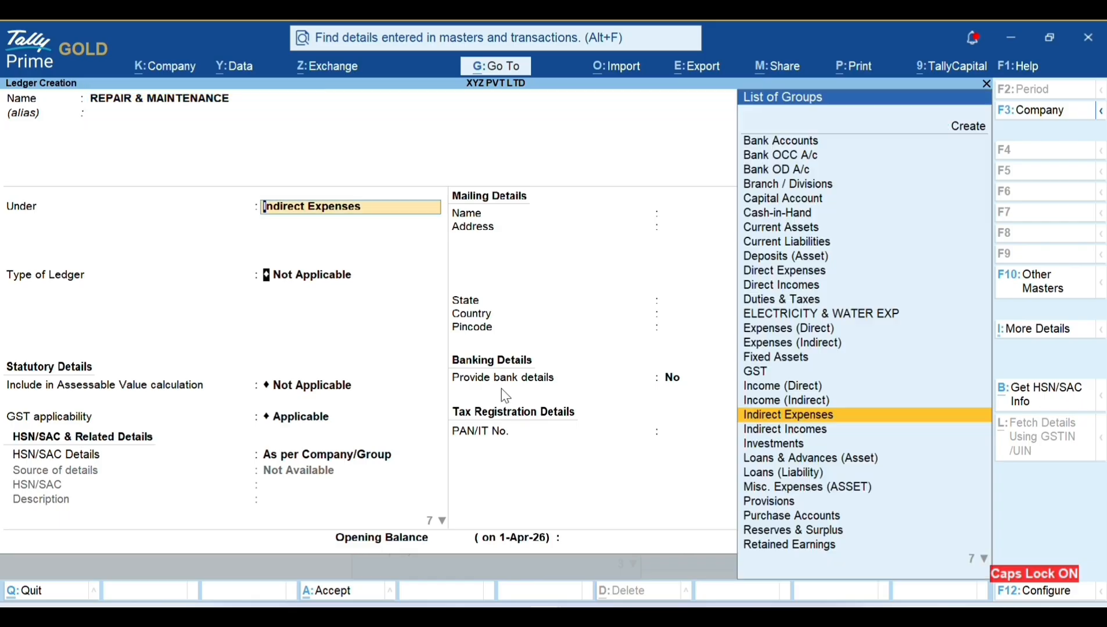
key("Return")
key("Return")
key("Down")
key("Return")
key("ctrl+a")
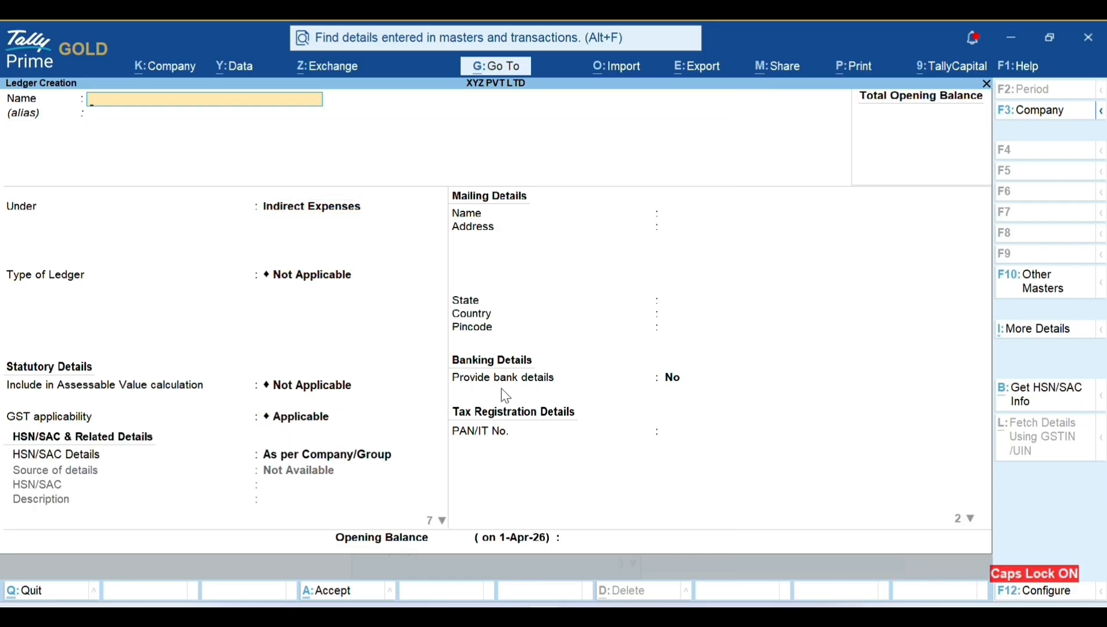
Create a KITCHEN APPLICANCES ledger under Indirect Expenses with GST applicability set to Not Applicable.
type("KITCHEN APPLICANCES")
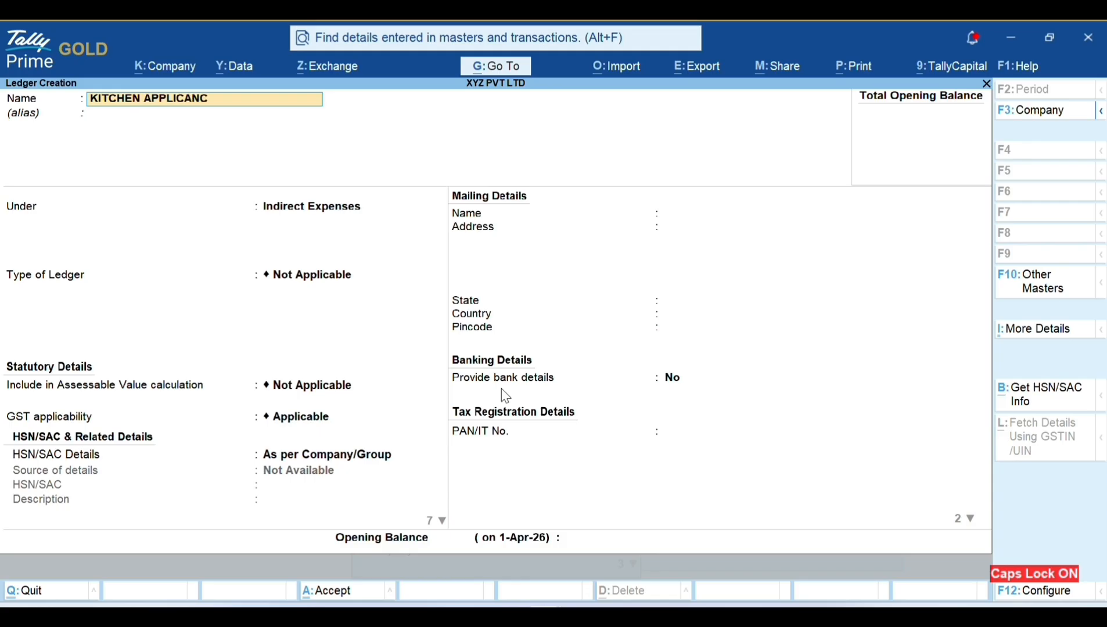
key("Return")
key("Return")
key("n")
key("Return")
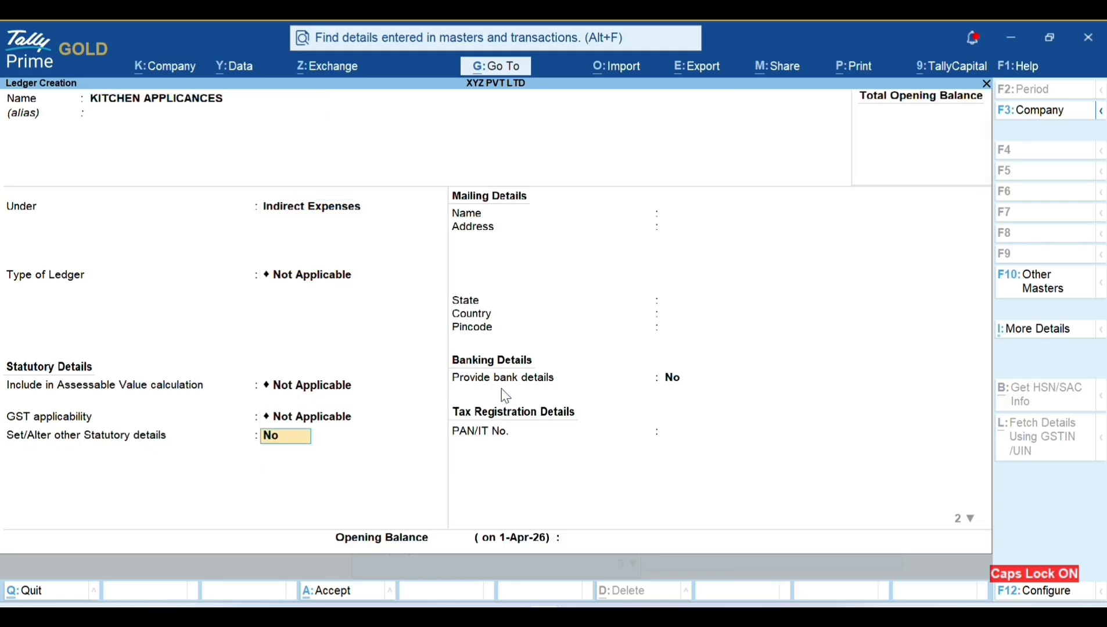
key("ctrl+a")
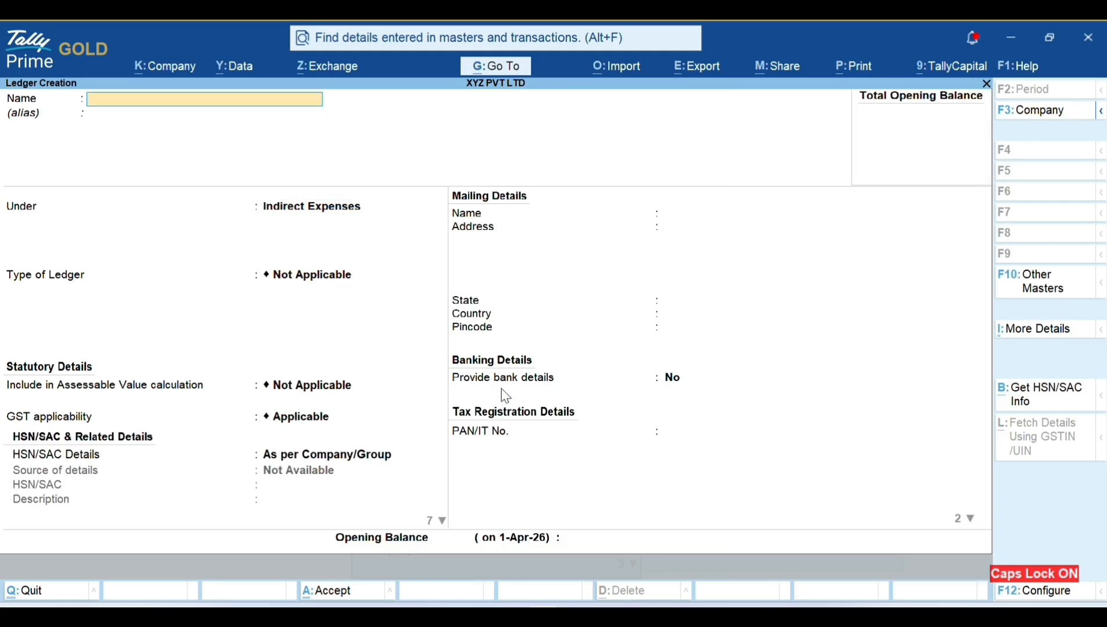
Create a MISC EXP ledger under Indirect Expenses with GST applicability set to Not Applicable.
type("MISC EXP")
key("Return")
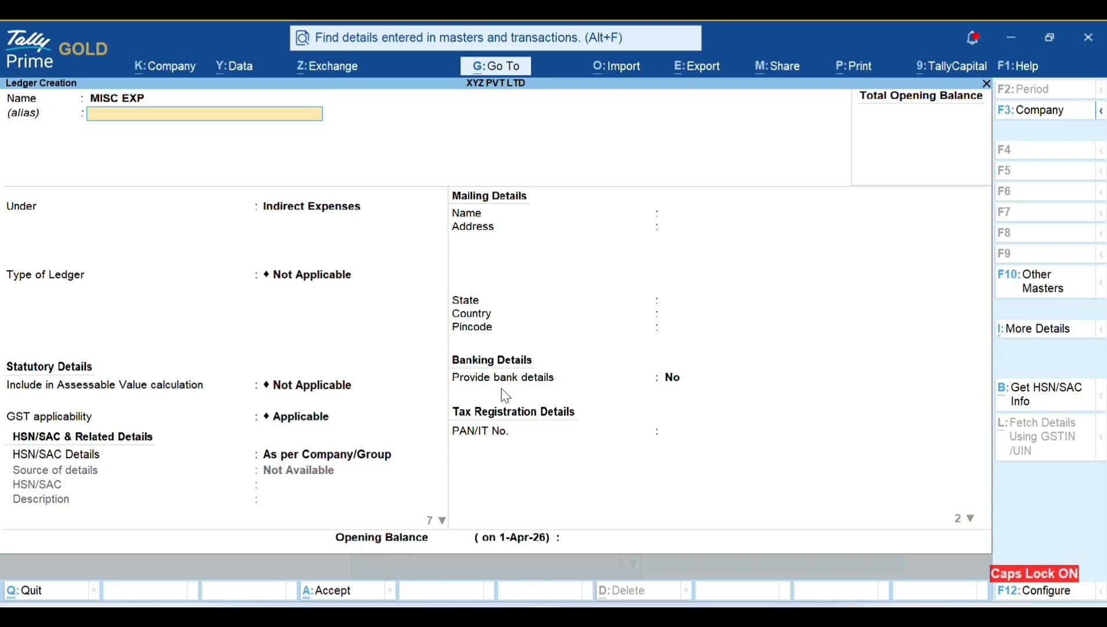
key("Return")
key("Return")
key("Return")
key("n")
key("Return")
key("ctrl+a")
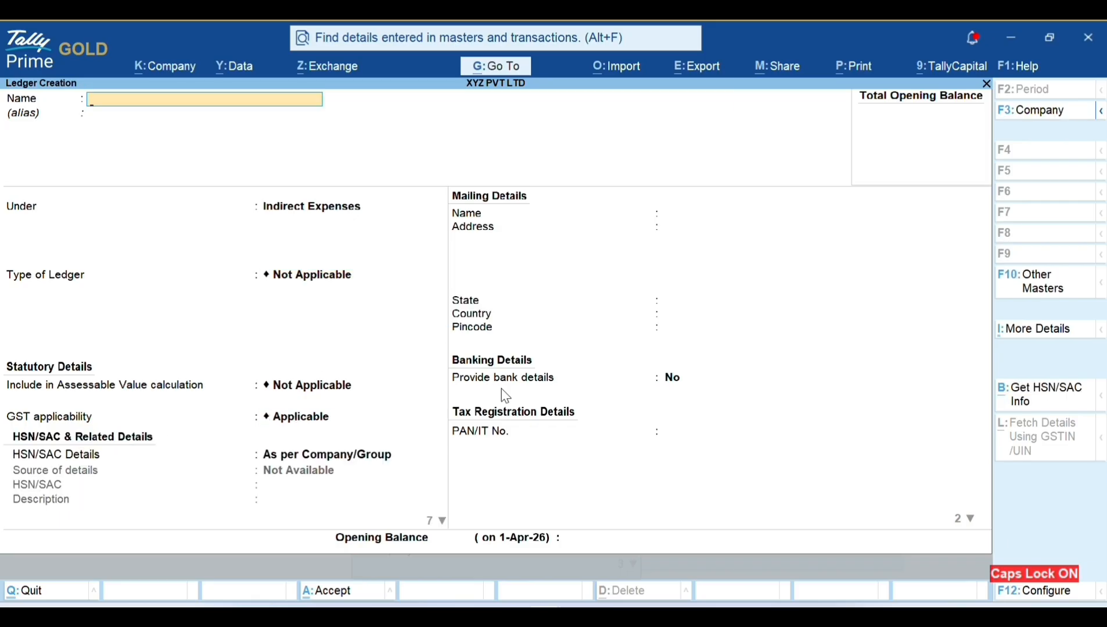
Create a POSTAL & COURIER ledger under Indirect Expenses with GST applicability set to Not Applicable.
type("POSTAL & COURIER")
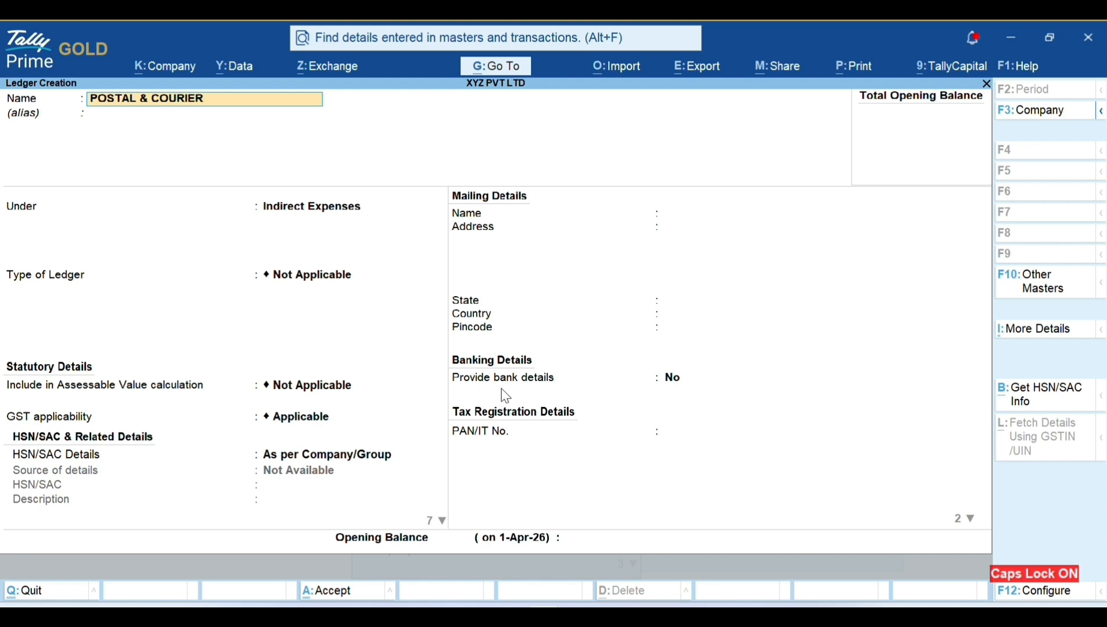
key("Return")
key("Return")
key("Return")
key("Return")
key("n")
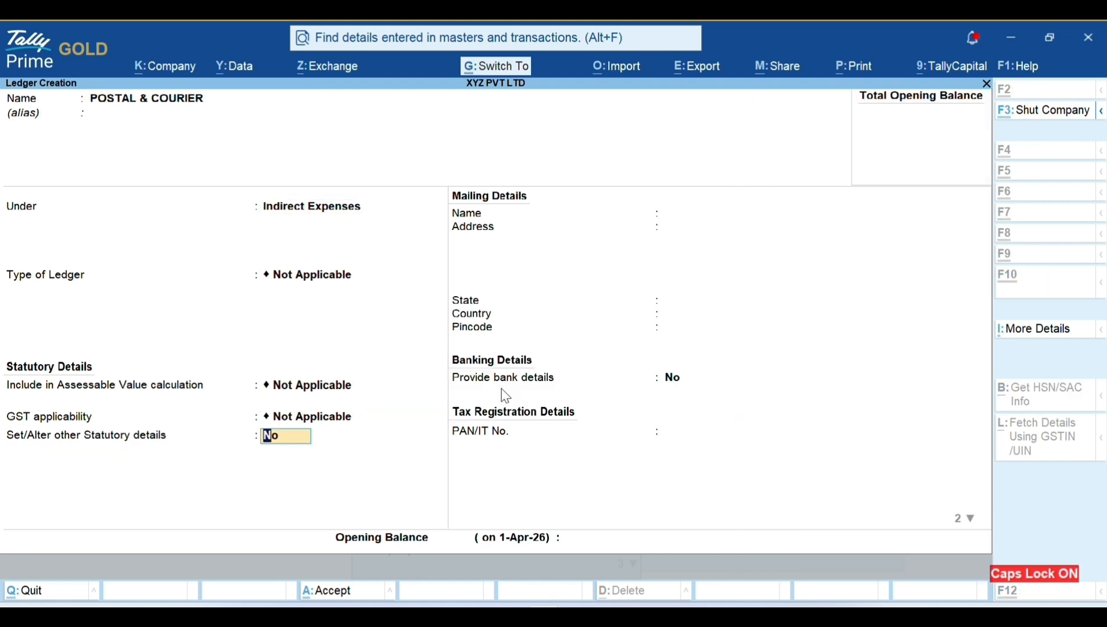
key("Return")
Create a PRINTING & STATIONERY ledger under Indirect Expenses and save it.
type("PRINTING")
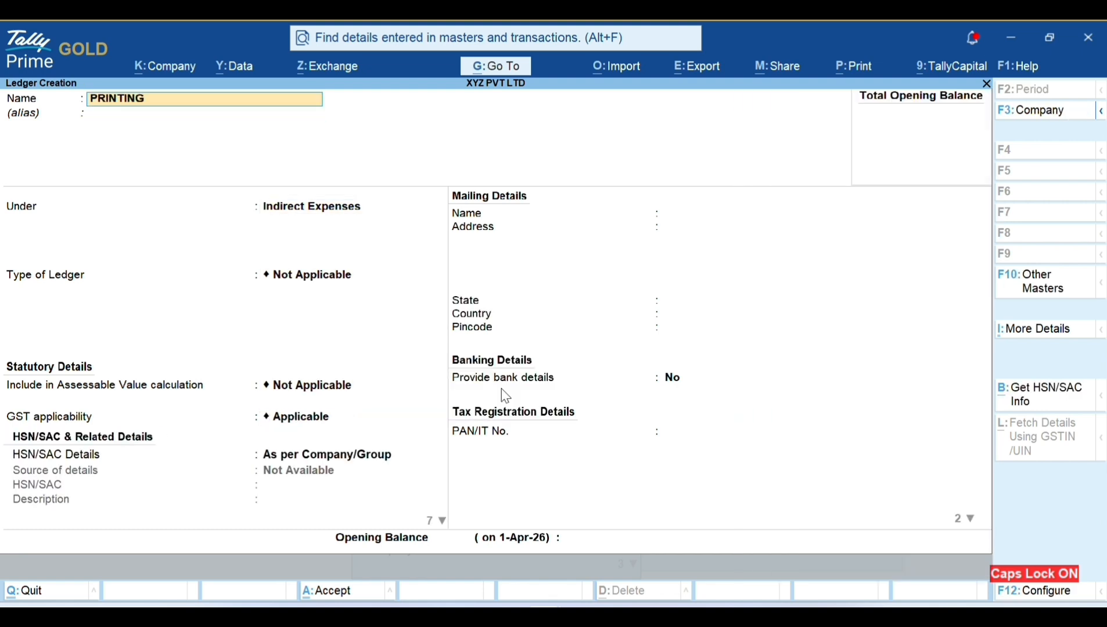
type(" & STATIONERY")
key("Return")
key("Return")
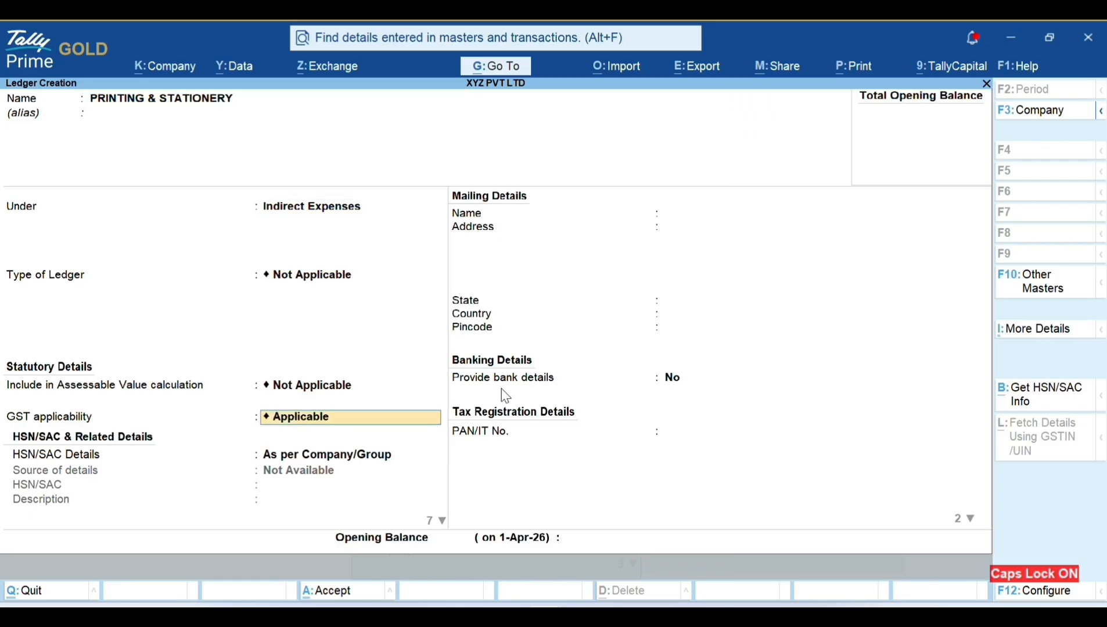
key("Return")
key("Return")
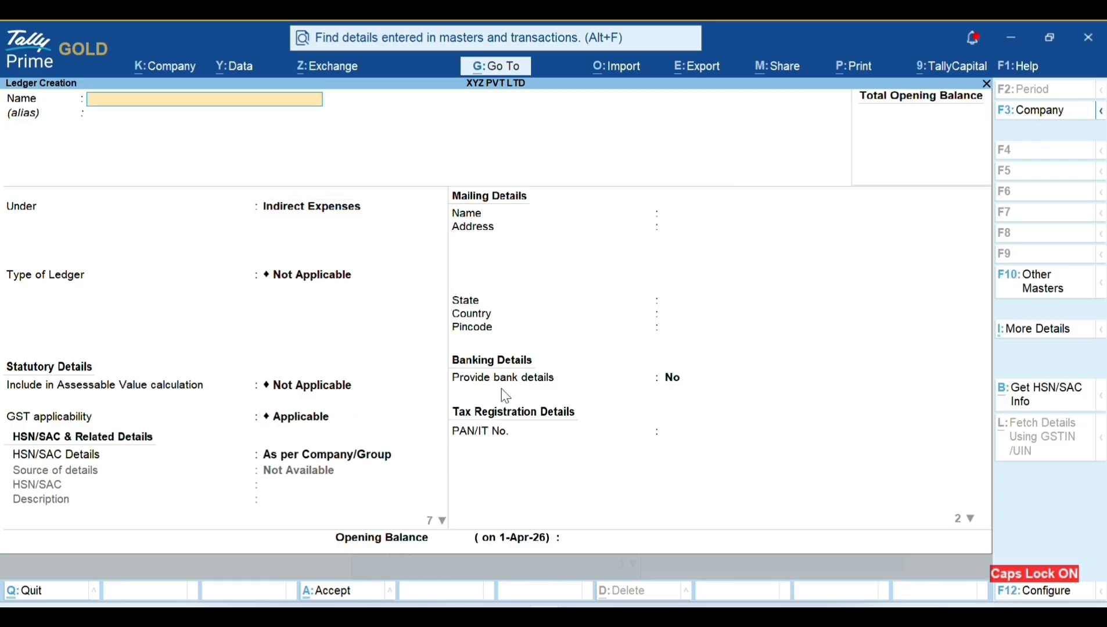
Create a SANITARY EXP ledger under Indirect Expenses with GST applicability set to Not Applicable.
type("SANITARY EXP")
key("Return")
key("Return")
key("Return")
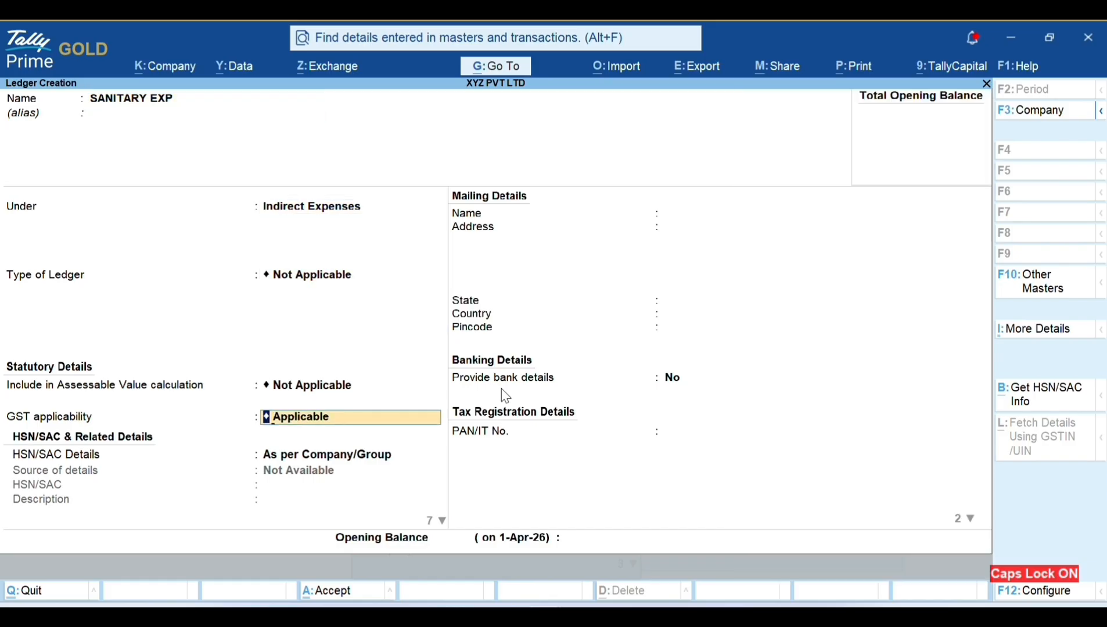
type("N")
key("Return")
key("Return")
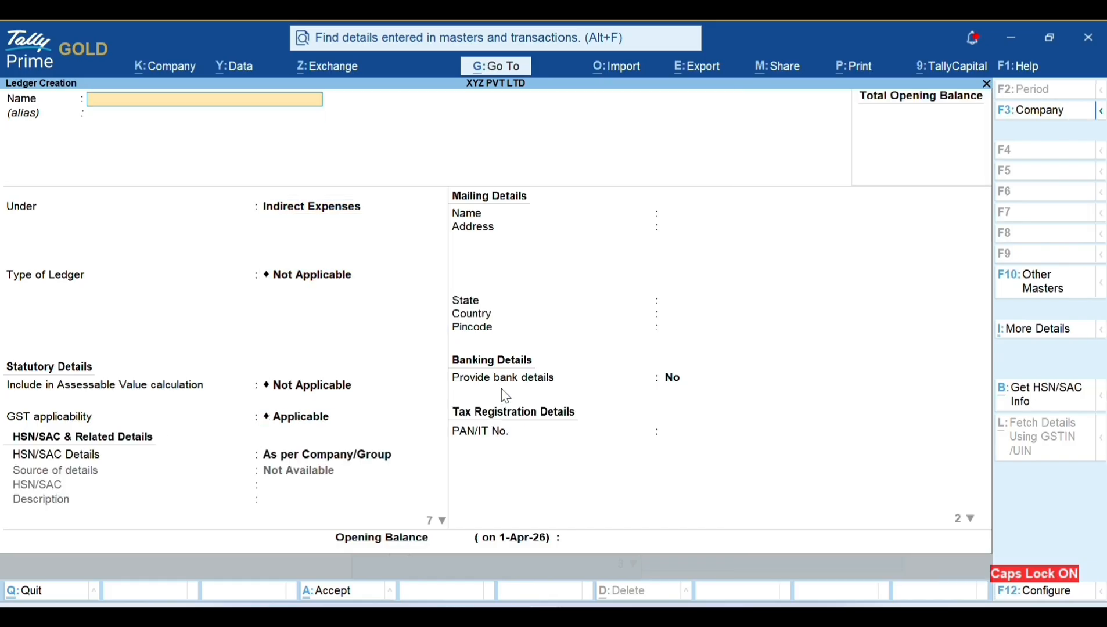
Leave ledger creation and start a new payment voucher dated 5-4-2026.
key("Escape")
key("Return")
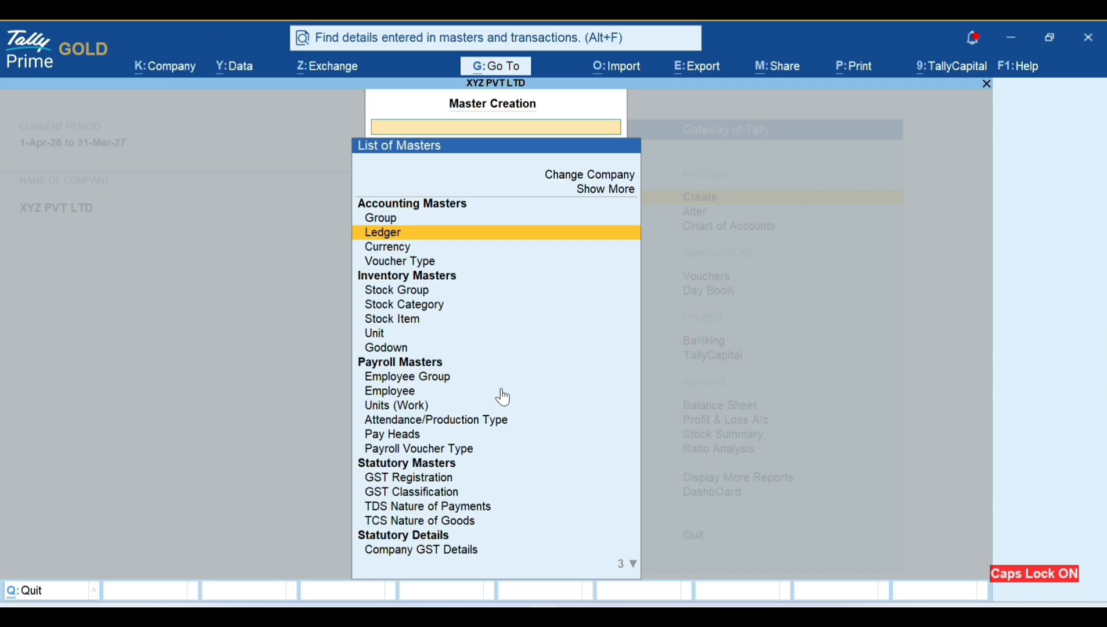
key("Escape")
key("Escape")
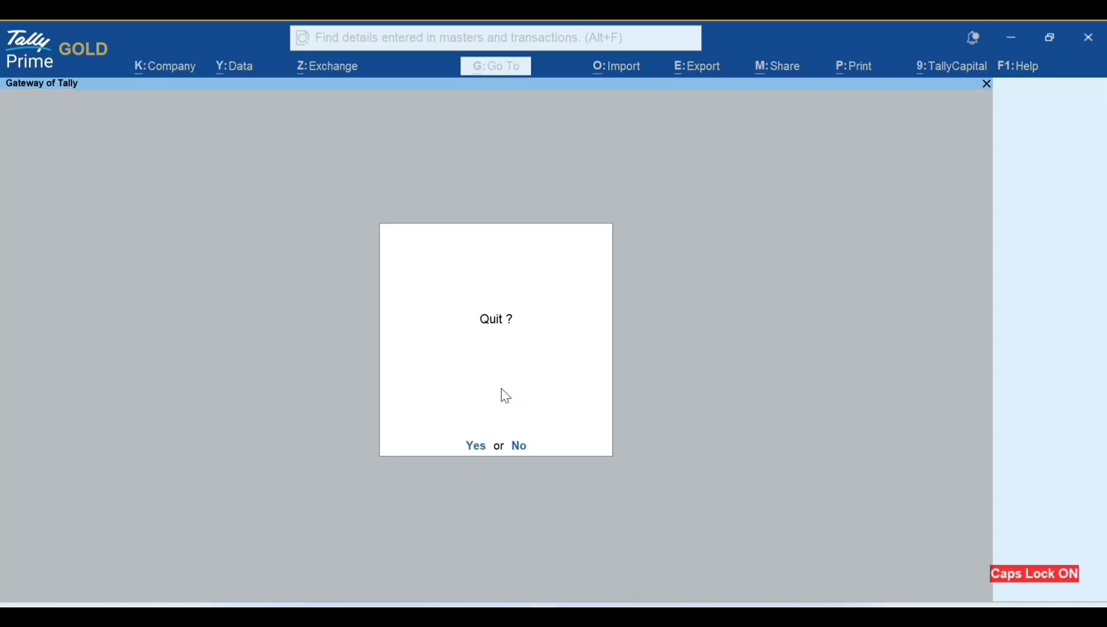
key("n")
key("v")
key("F2")
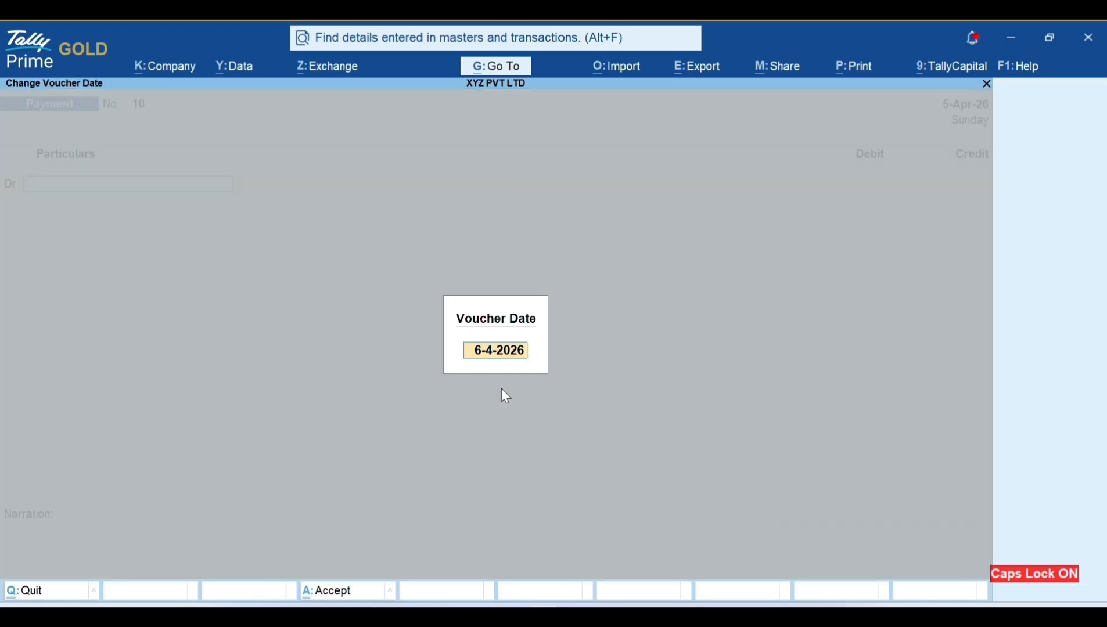
type("5.4.2026")
key("Return")
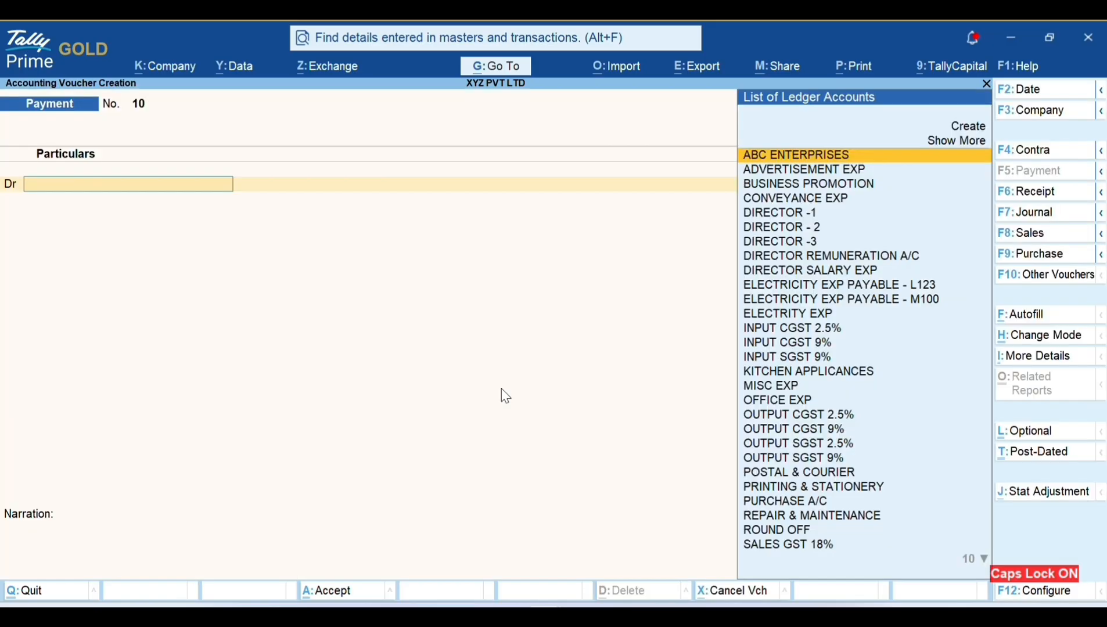
Debit ADVERTISEMENT EXP with 5,000 and credit Cash for the same amount in the payment voucher.
type("AD")
key("Return")
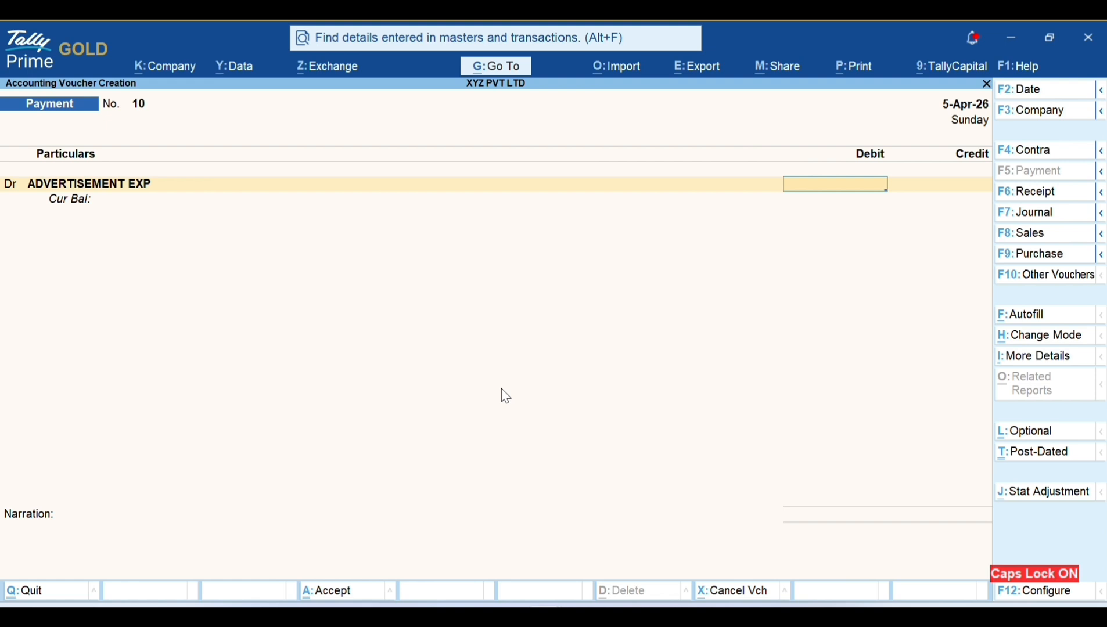
type("5000")
key("Return")
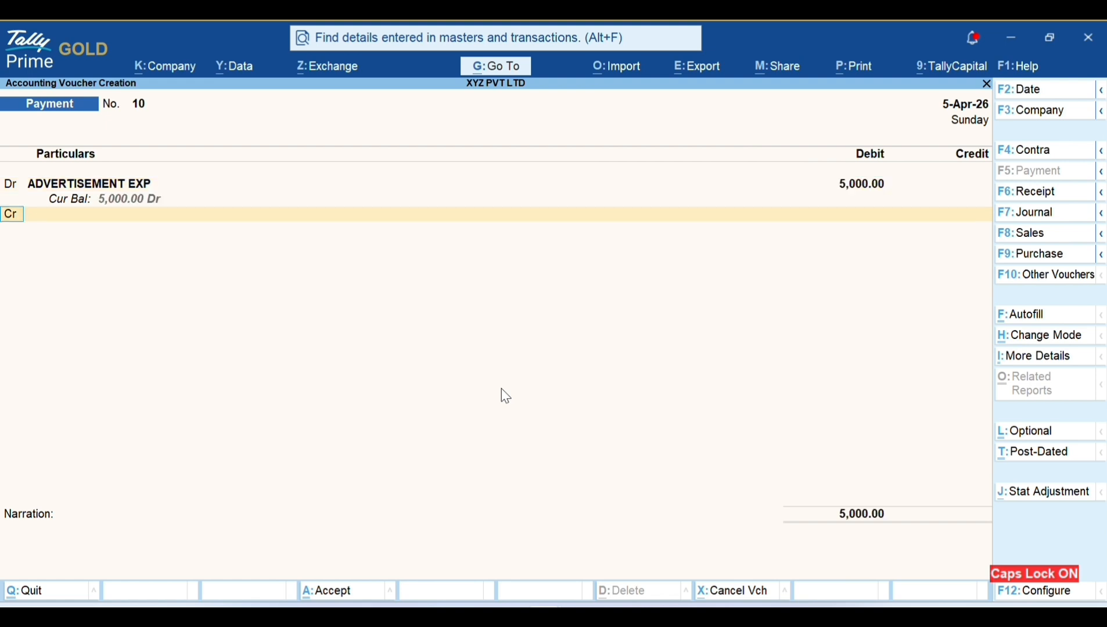
key("Return")
type("CAS")
key("Return")
key("Return")
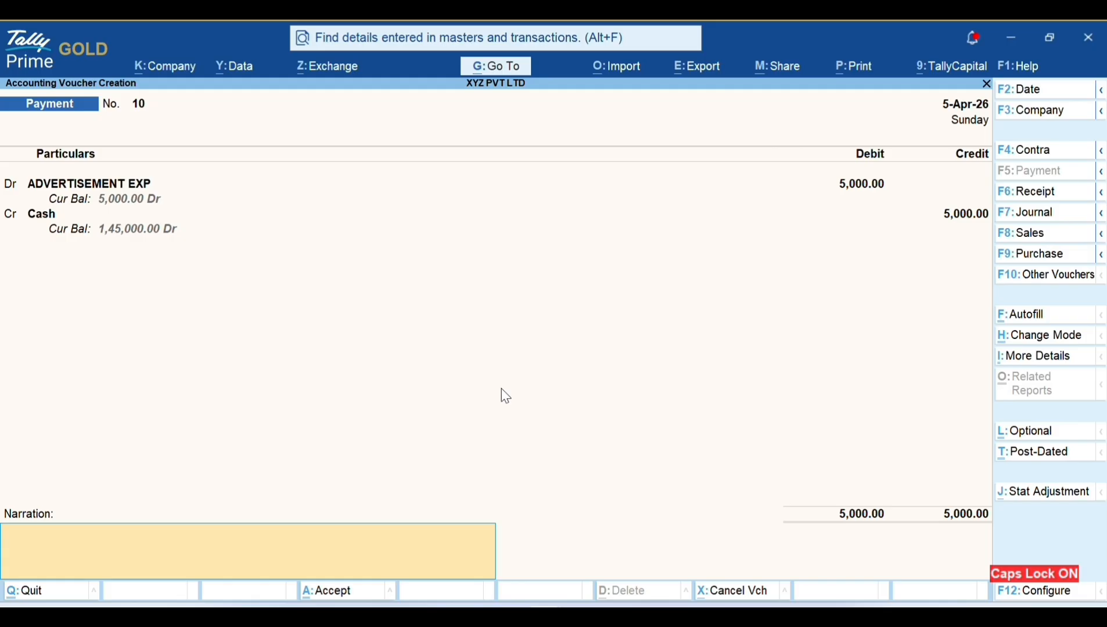
Enter the narration "BEING PAID FOR ADVERTISEMENT EXP FOR SOME ITEM & BUSINESS" and save the advertisement payment voucher.
type("P")
key("BackSpace")
type("BEING PAID FOR ADVERTI")
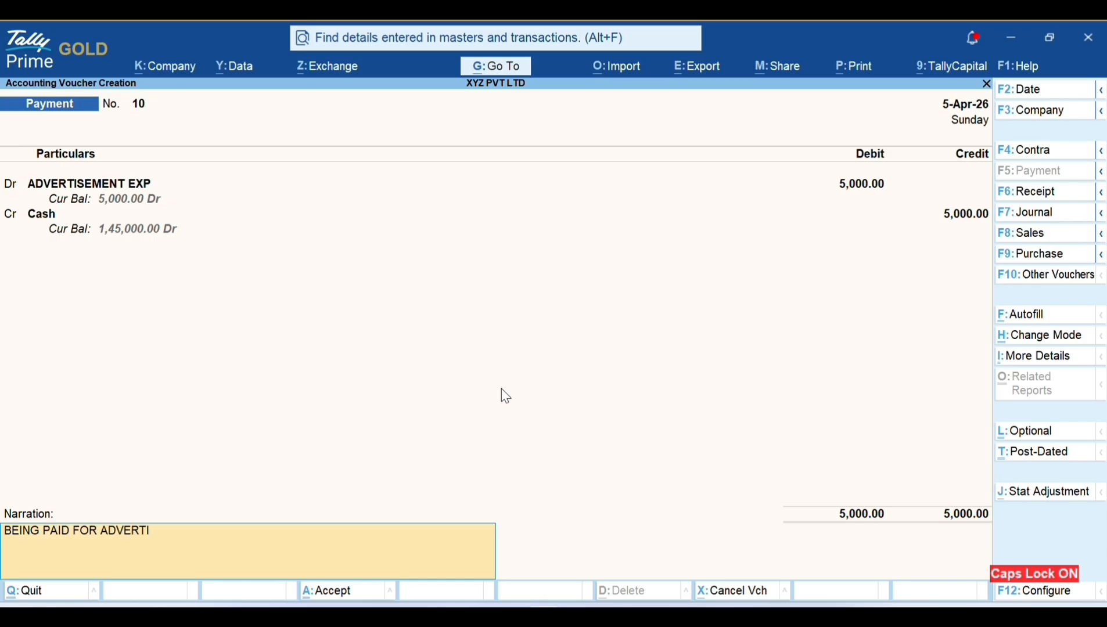
type("SEMENT EXP IN")
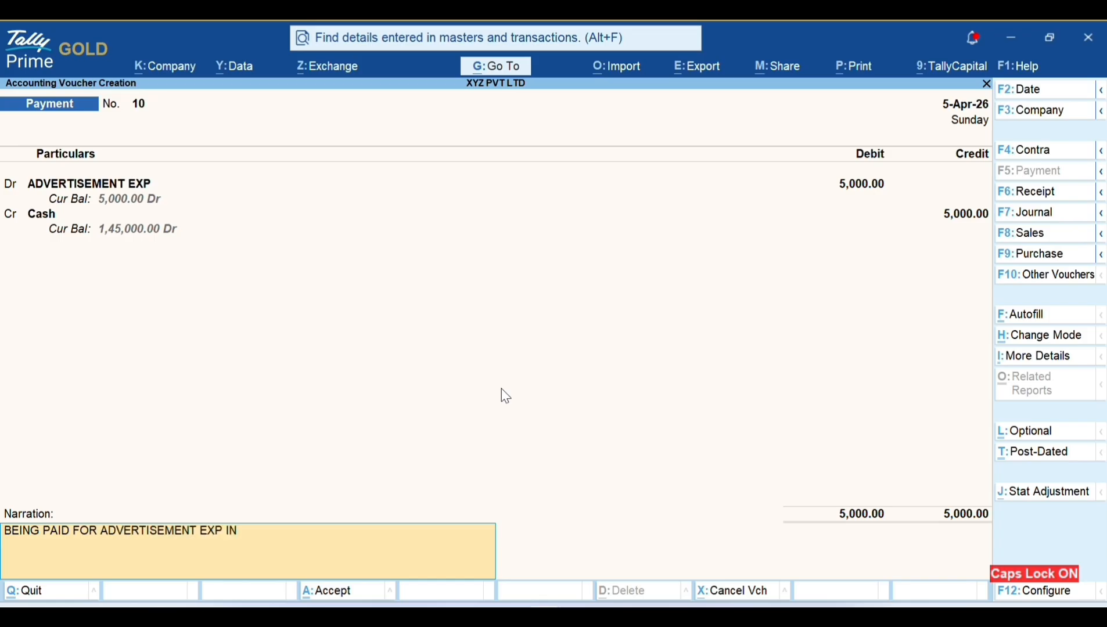
key("BackSpace")
key("BackSpace")
type("FOR")
type(" SOME")
type(" B")
key("BackSpace")
type("ITEM")
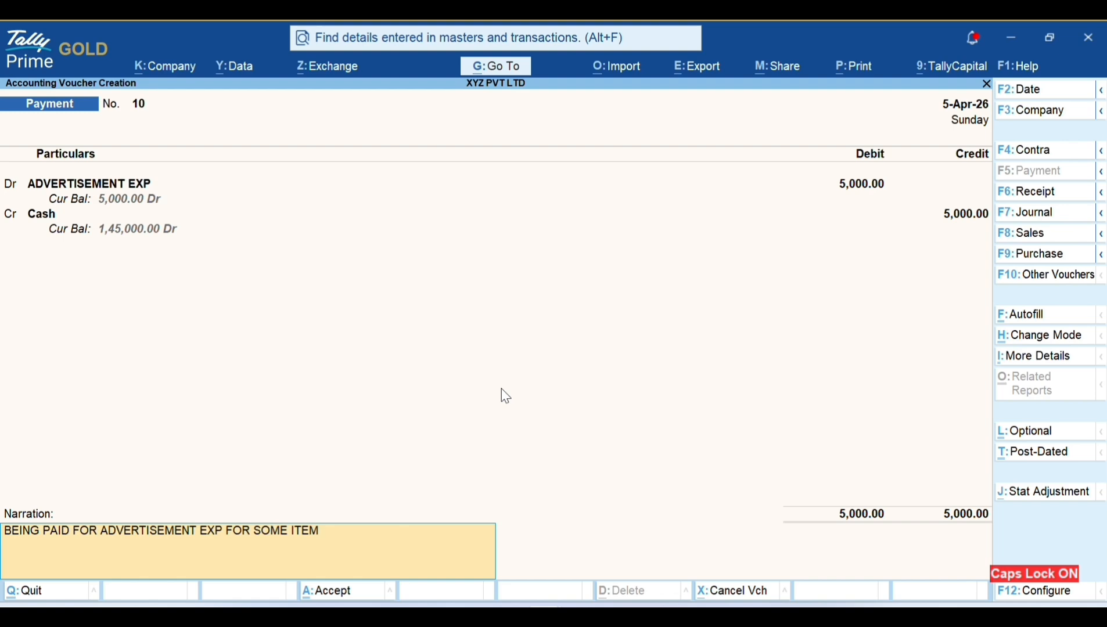
type(" & BUSINESS")
key("Return")
key("Return")
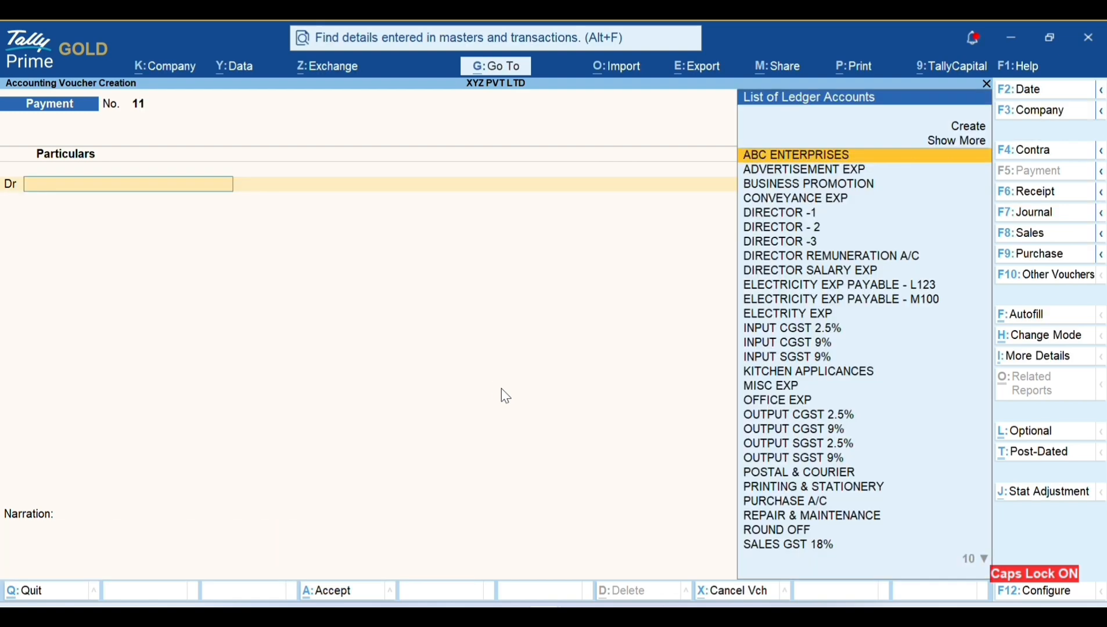
Debit BUSINESS PROMOTION with 5,000 and credit Cash for the same amount in the new payment voucher.
type("BUSI")
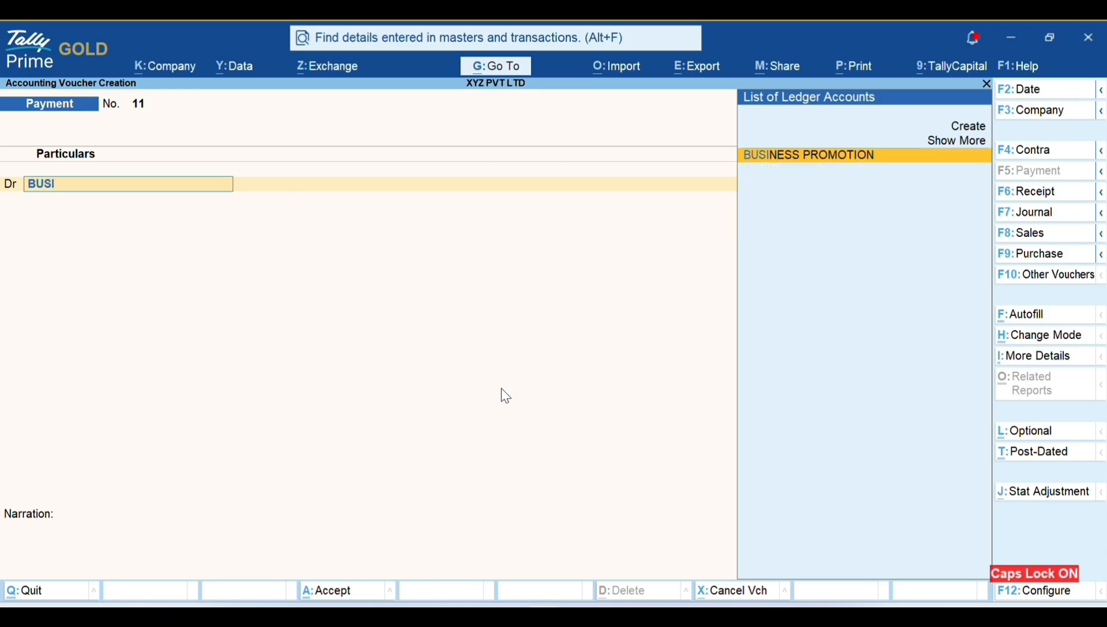
key("Return")
type("5000")
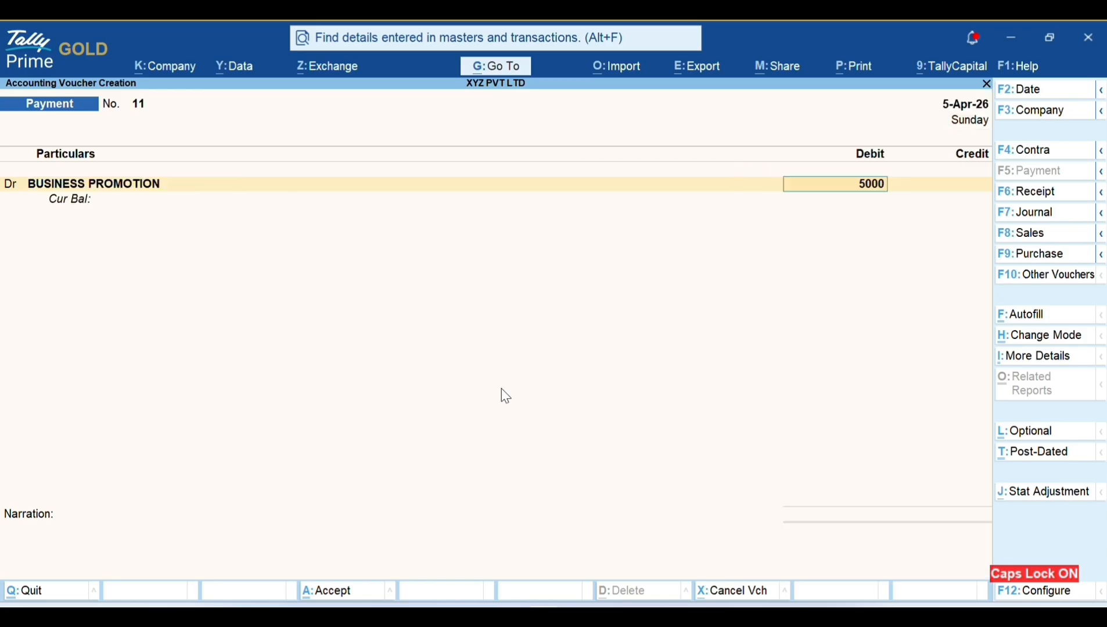
key("Return")
type("CA")
key("Return")
key("Return")
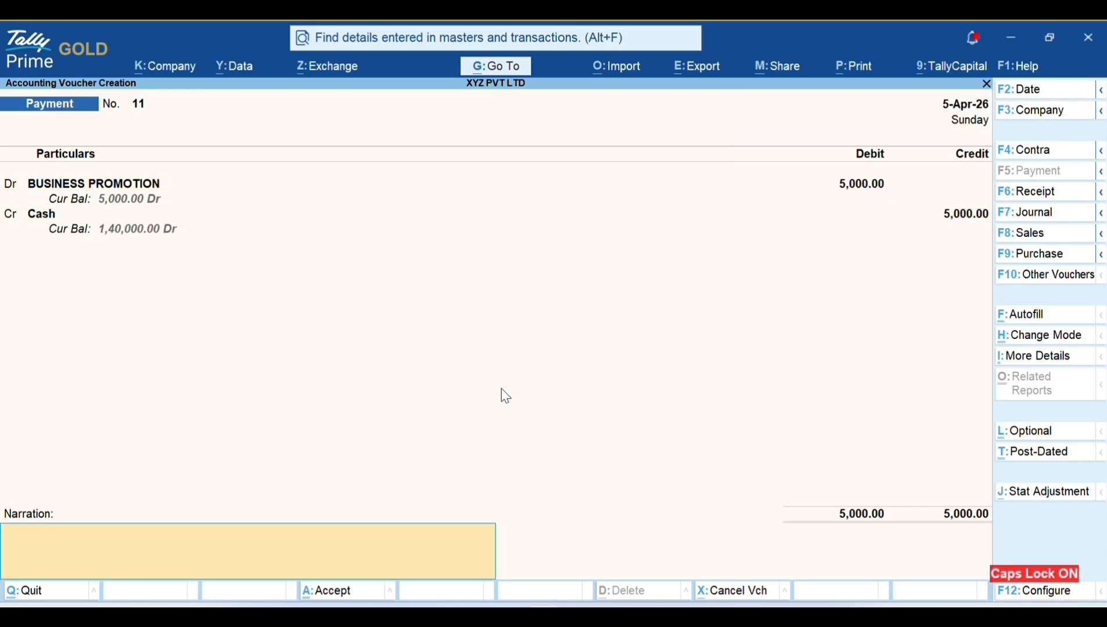
Date the business promotion voucher 10-Apr-26, add the narration "PAID FOR BUSINESS DEVELOPMENT" and save it.
key("F2")
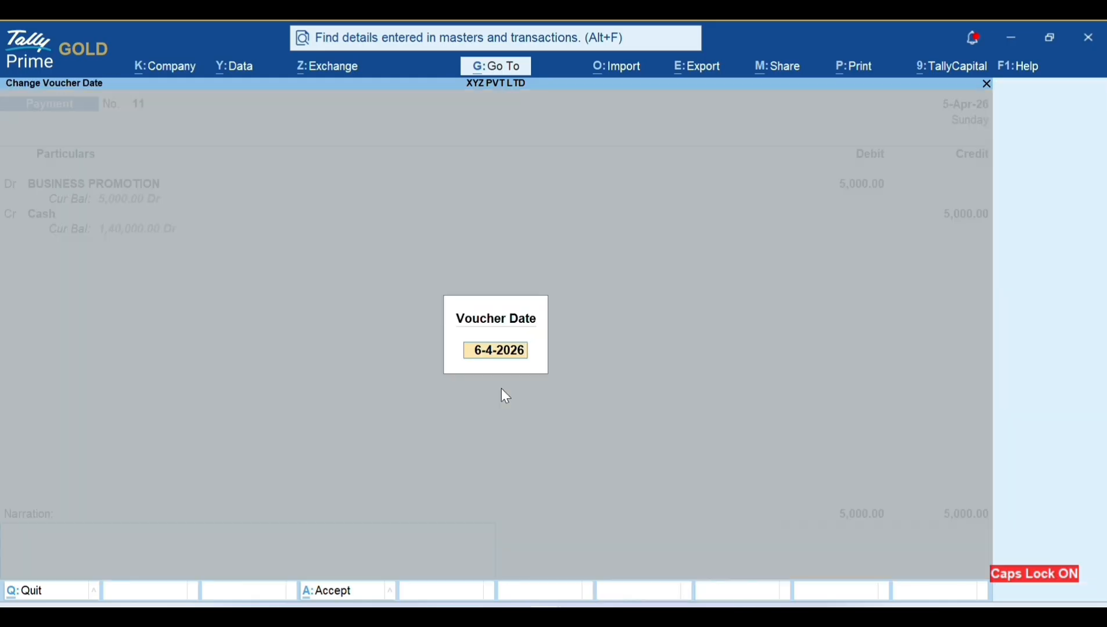
type("10.4")
key("Return")
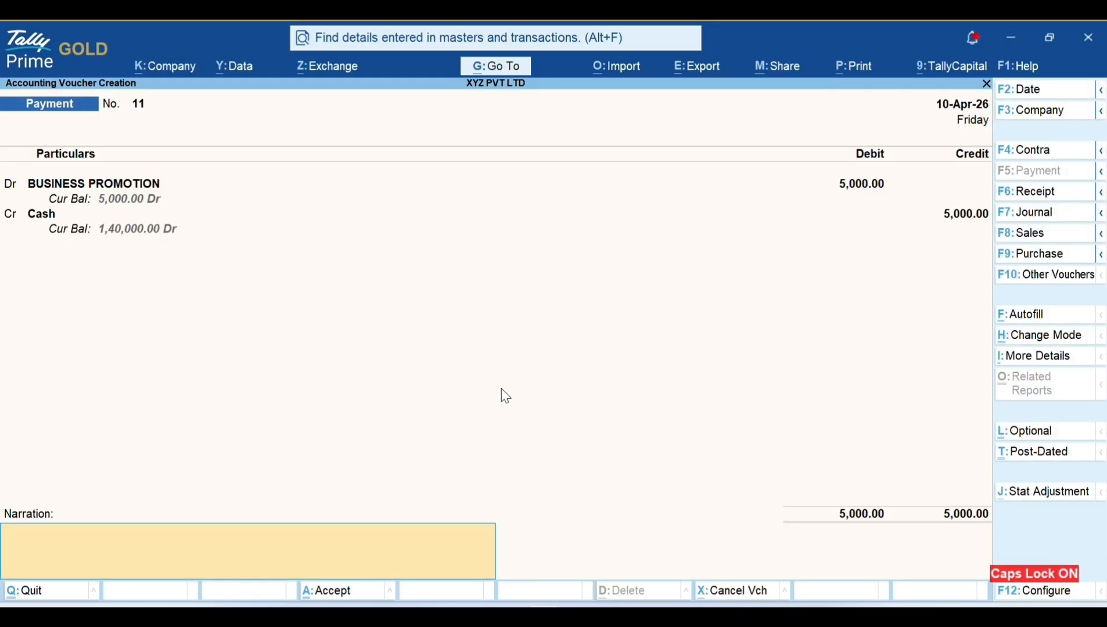
type("PAID FOR BUSINES")
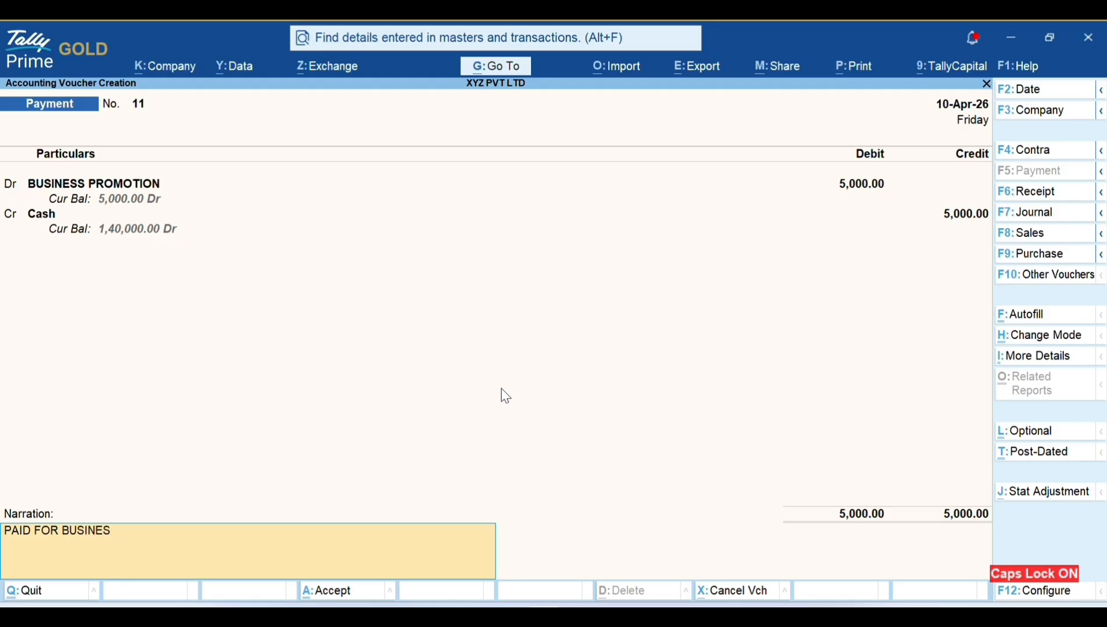
type("S DEVELOPMENT")
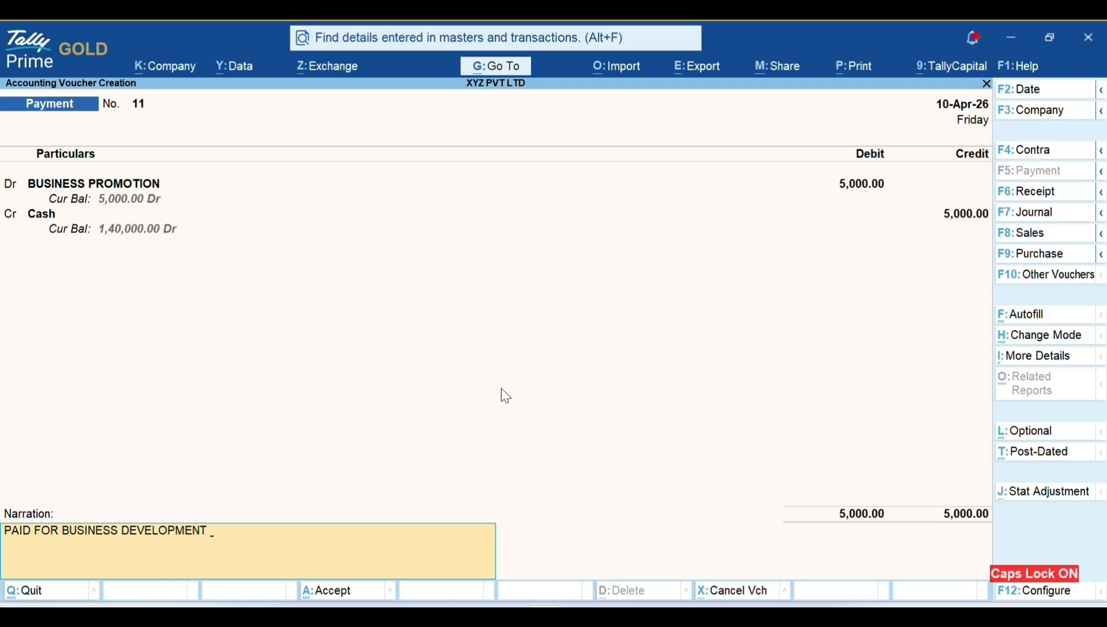
key("Return")
key("Return")
Record a cash payment voucher dated 15-Apr-26 for 4,000 against OFFICE EXP and save it without a narration.
key("F2")
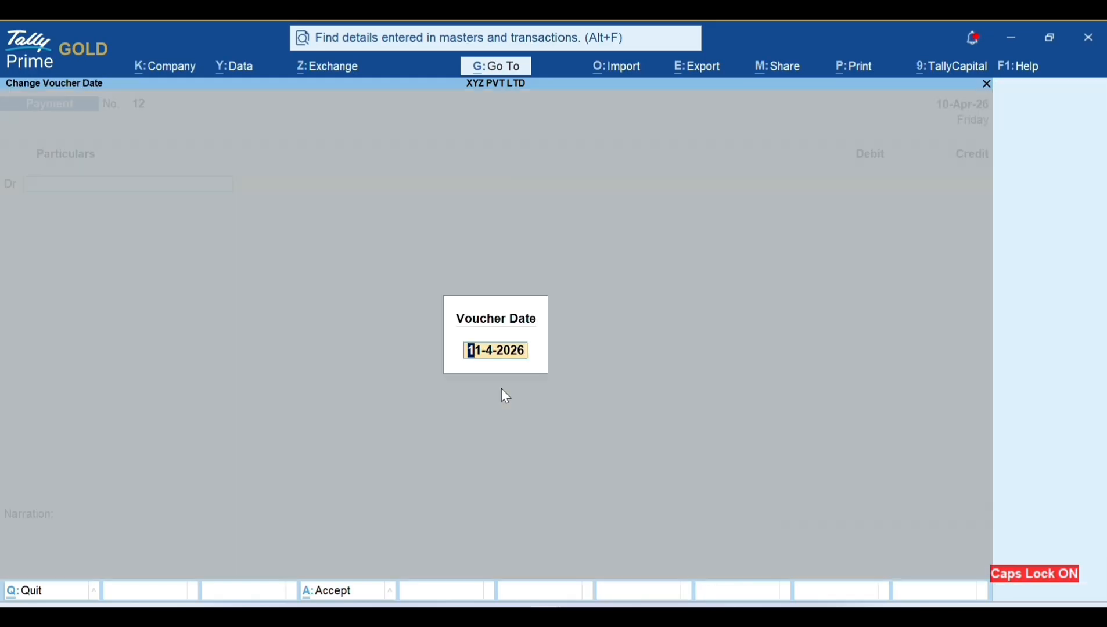
type("15")
key("Return")
type("OFFIC")
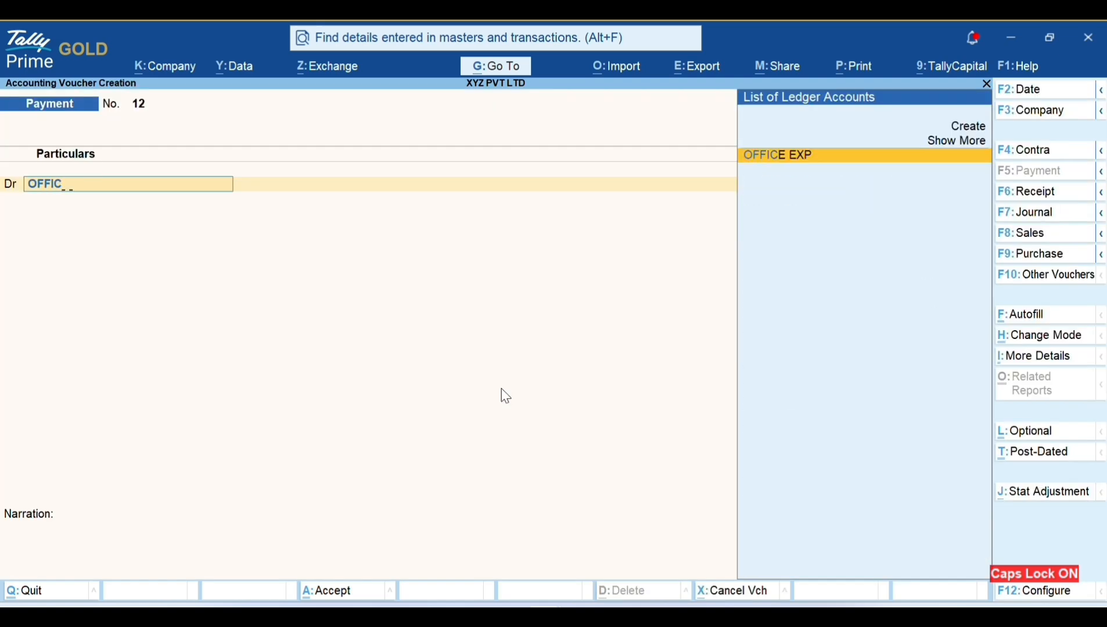
key("Return")
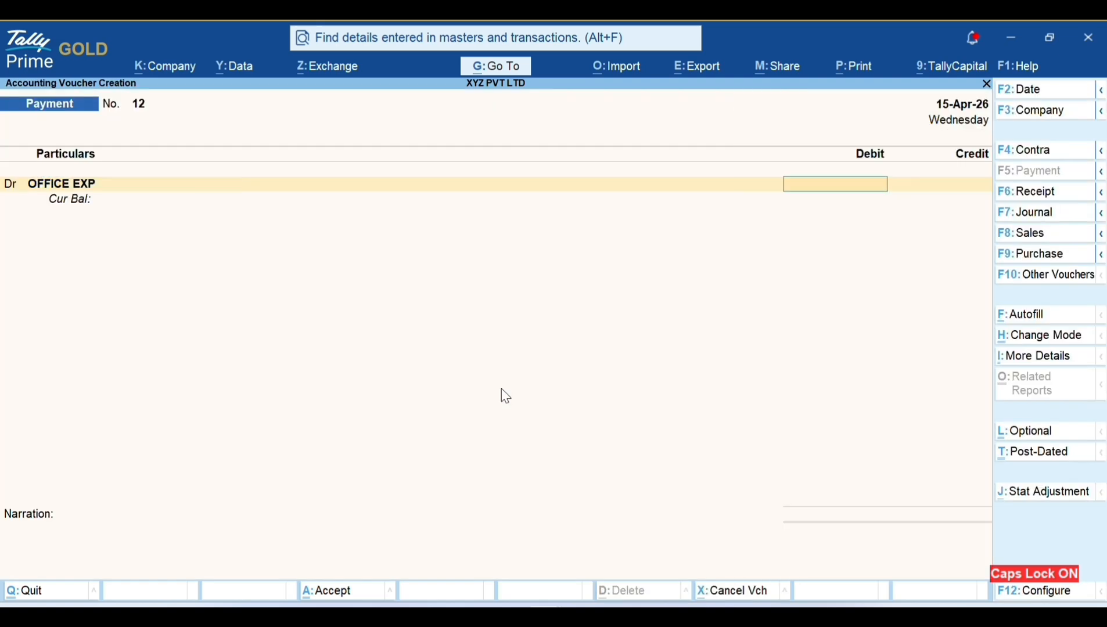
type("4000")
key("Return")
type("CA")
key("Return")
key("Return")
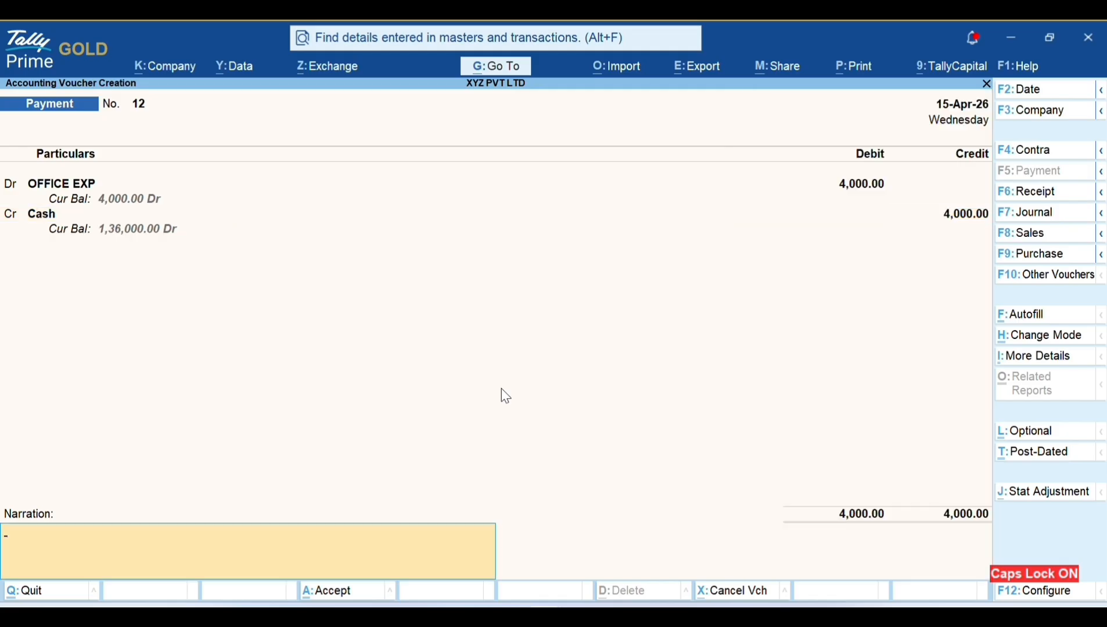
key("Return")
key("Return")
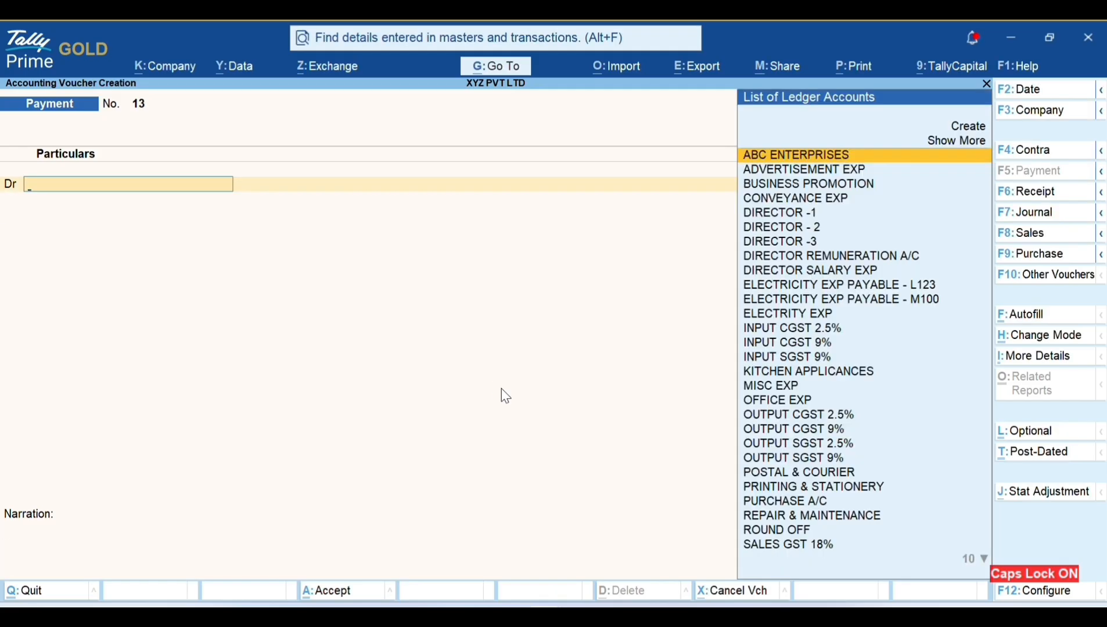
Record a cash payment voucher dated 30-Apr-26 for 3,000 against OFFICE EXP and save it without a narration.
key("F2")
type("30.")
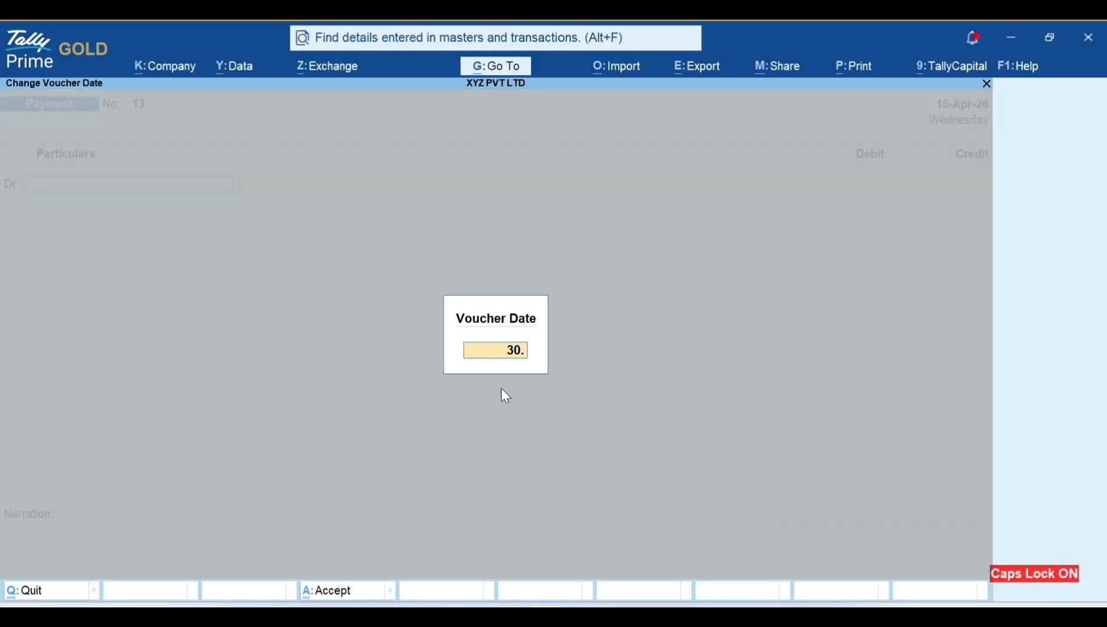
type("4")
key("Return")
type("OF")
key("Return")
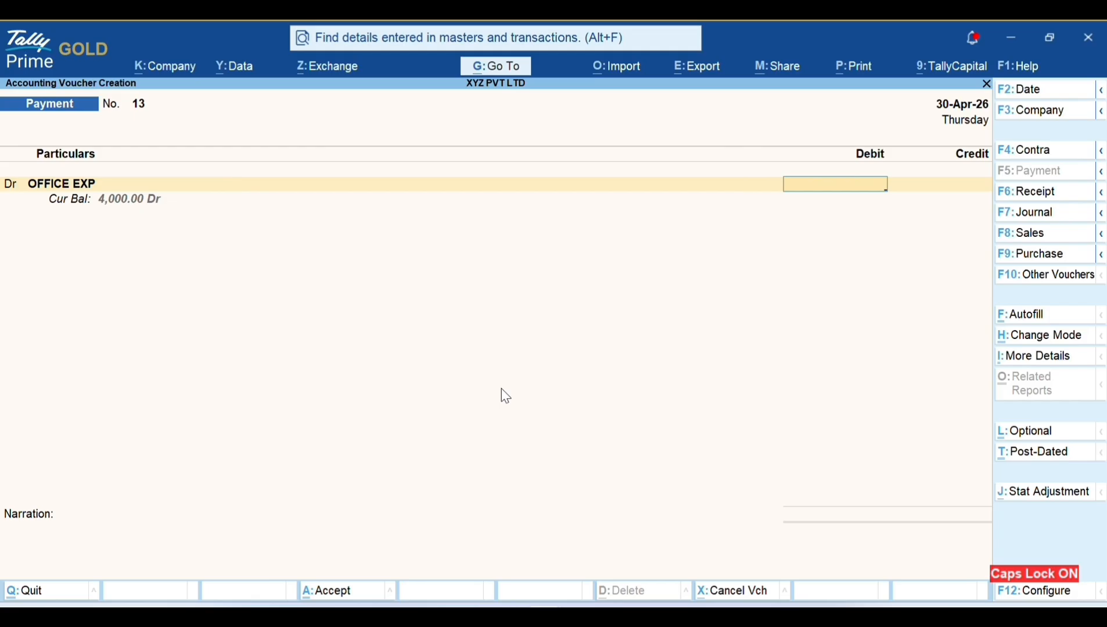
type("3000")
key("Return")
key("Return")
key("Return")
key("Return")
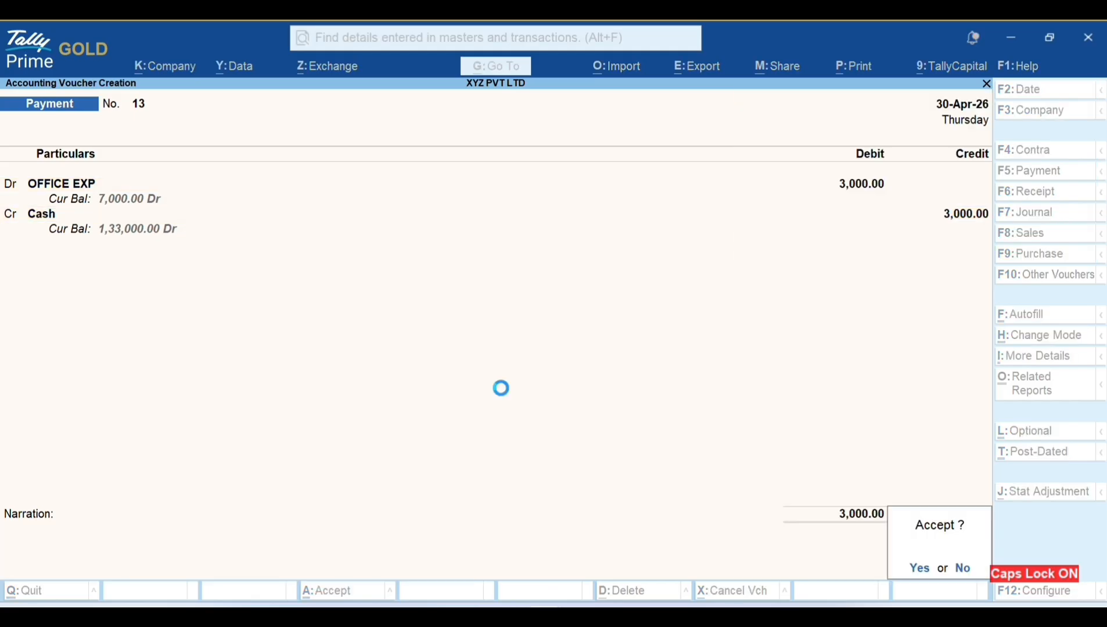
Debit STAFF WELFARE with 2,000 and credit Cash for the same amount in the new payment voucher.
type("STAFF")
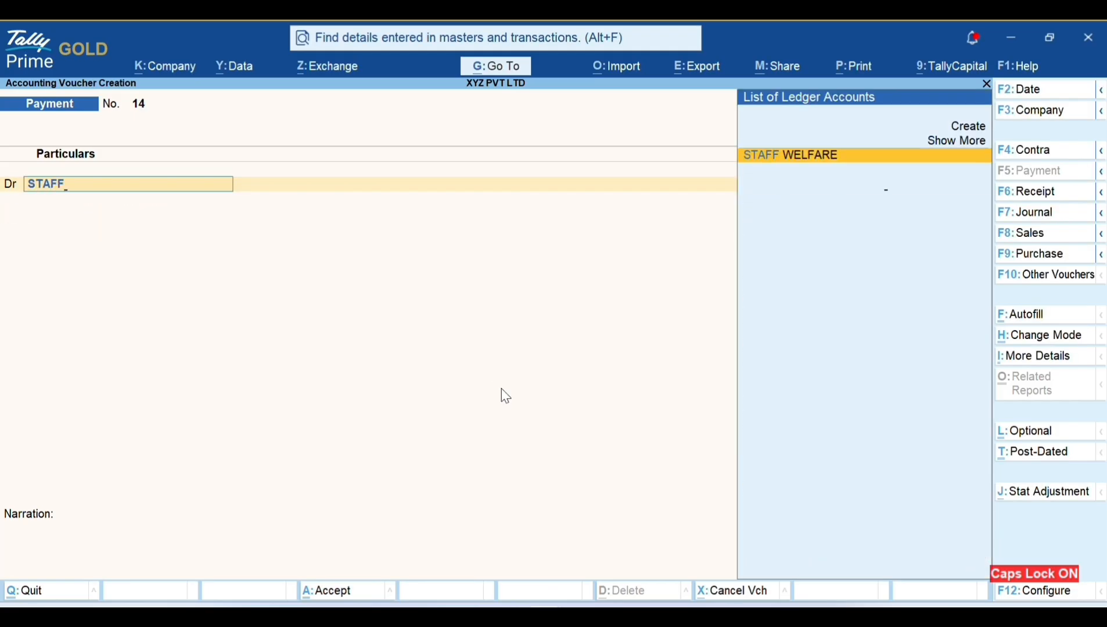
key("Return")
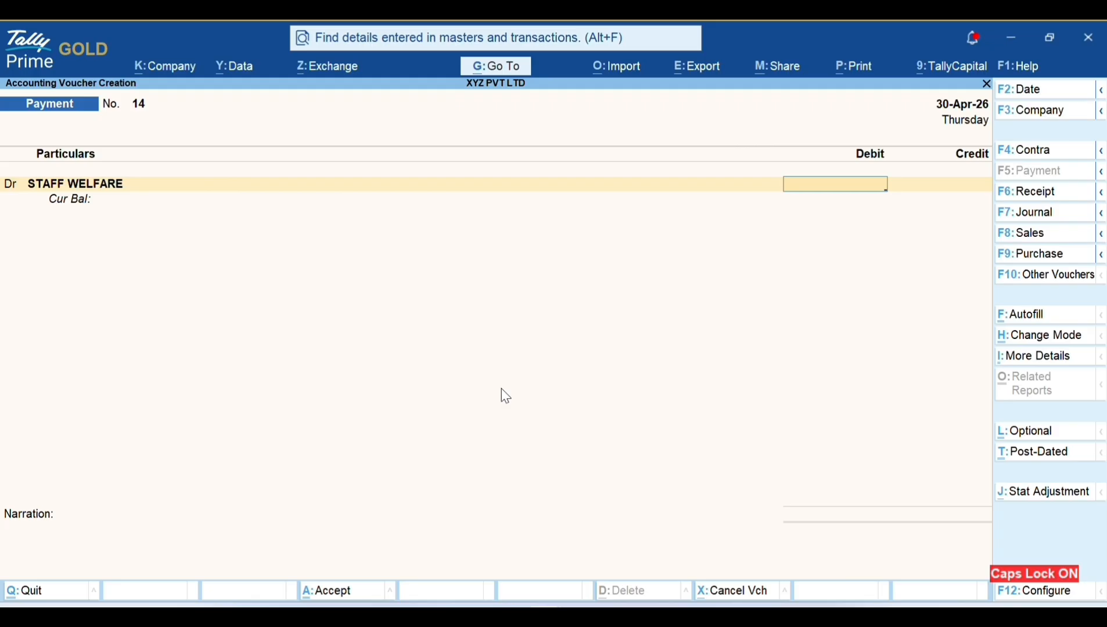
type("45")
key("BackSpace")
key("BackSpace")
type("0")
key("BackSpace")
type("2000")
key("Return")
type("CASH")
key("Return")
key("Return")
Enter the narration "PAID FOR OFFICE STAFF CHAI, COLD DRINK ETC" and save the staff welfare payment voucher.
type("PAID")
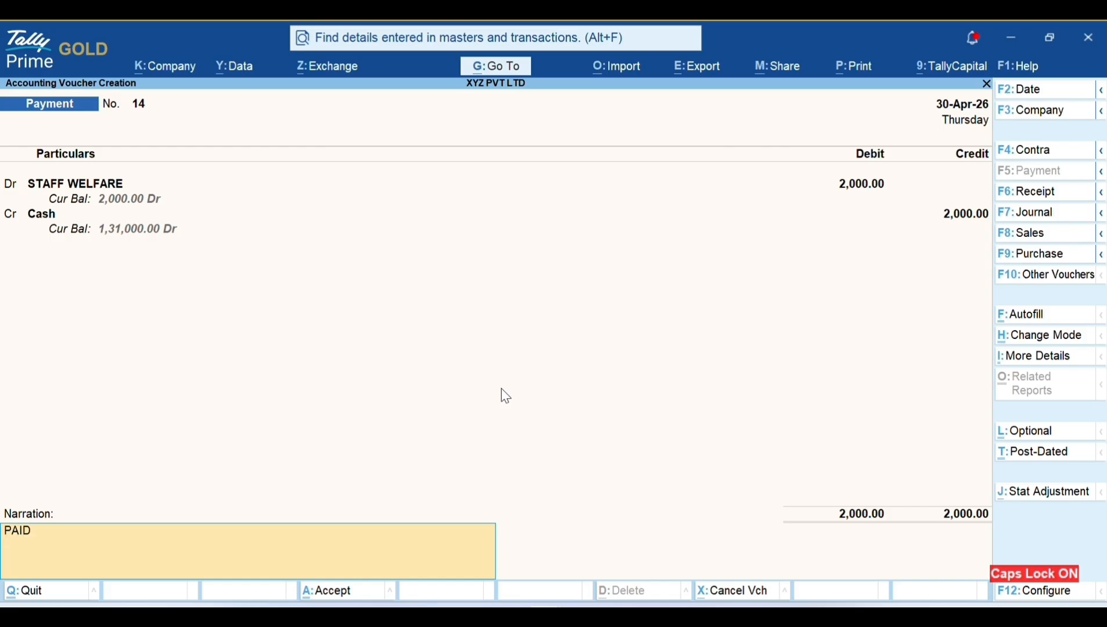
type(" FOR OFFICE STAFF")
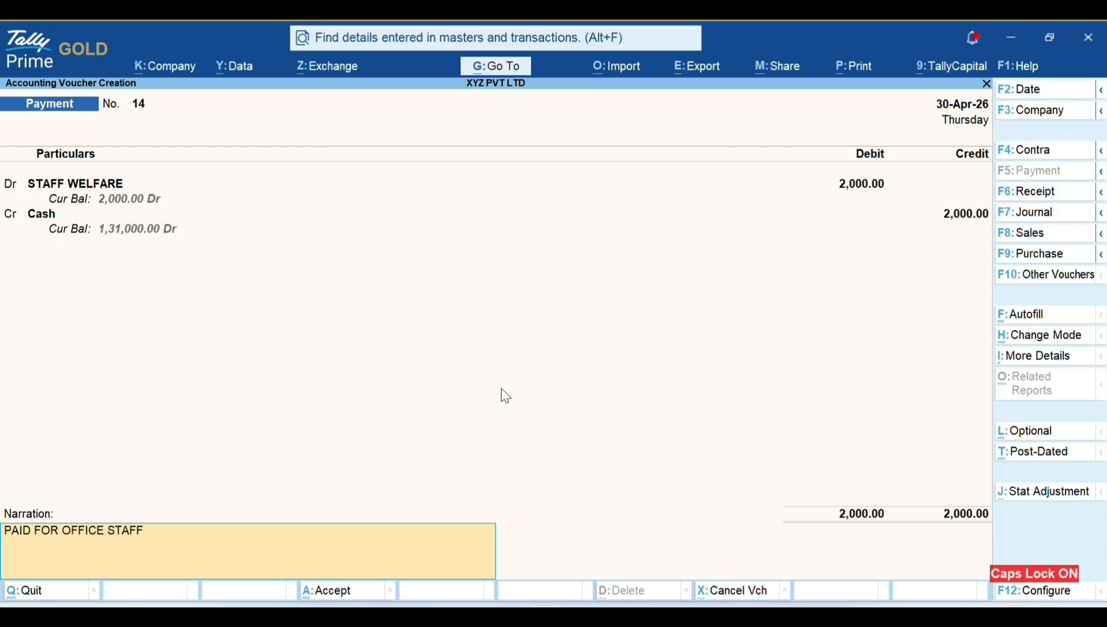
type(" CHAI, COLD DRINK ETC")
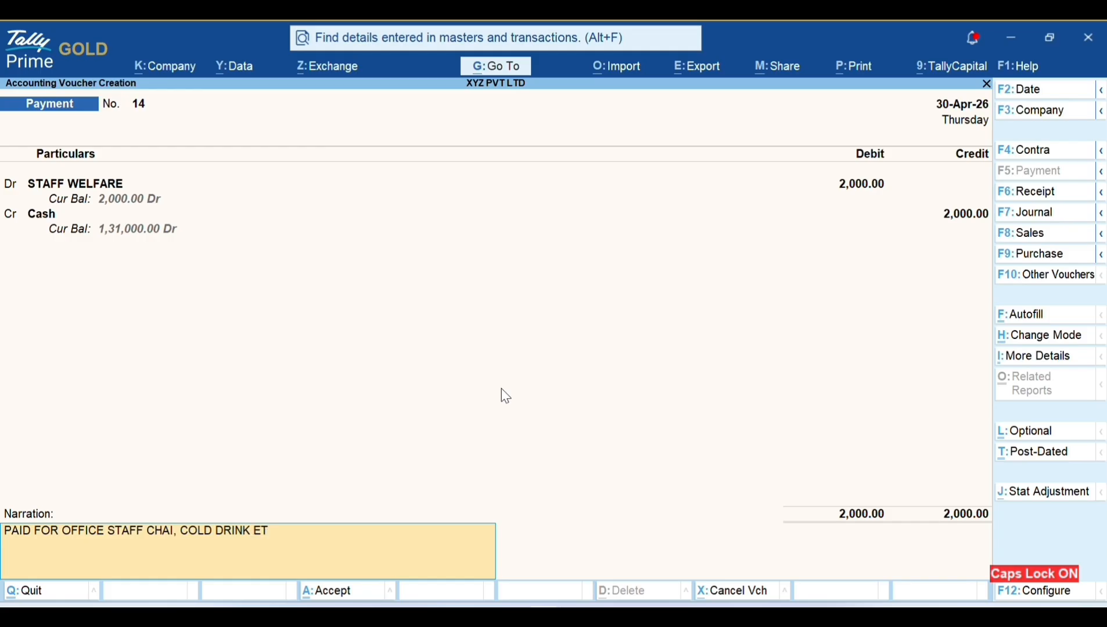
key("Return")
key("Return")
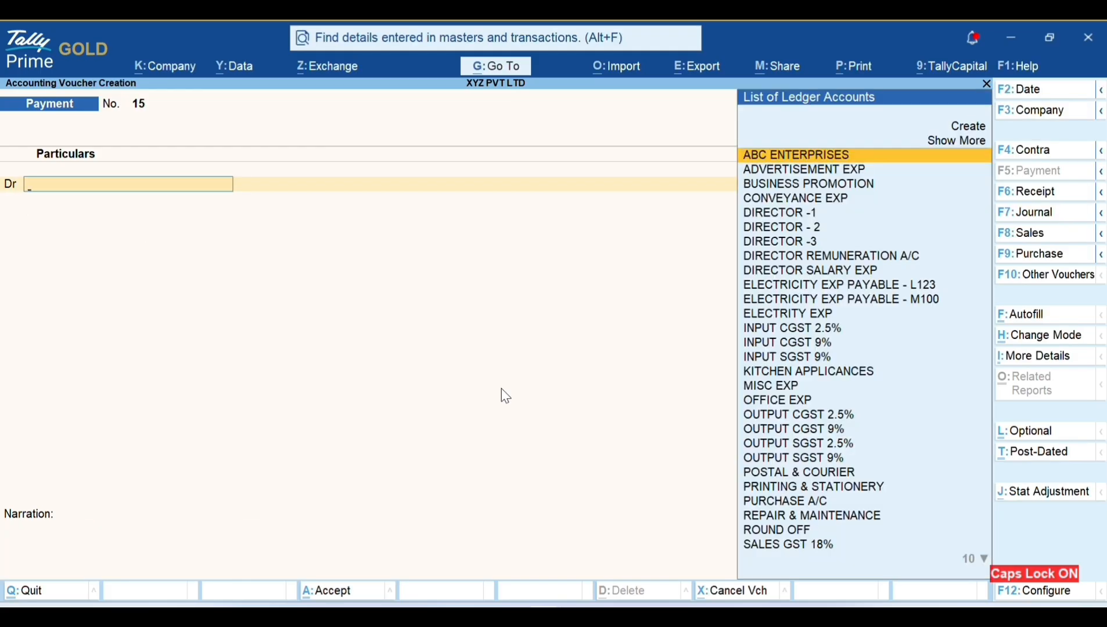
Date the new payment voucher 1-May-26, debit REPAIR & MAINTENANCE with 4,000 and credit Cash for the same amount.
key("F2")
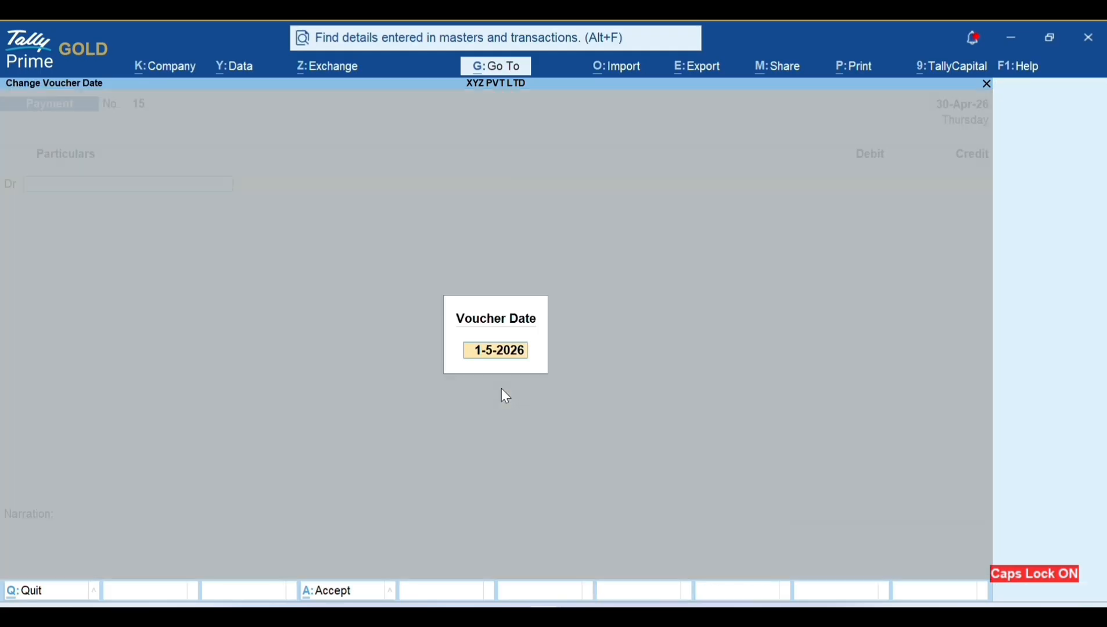
key("Return")
type("REP")
key("Return")
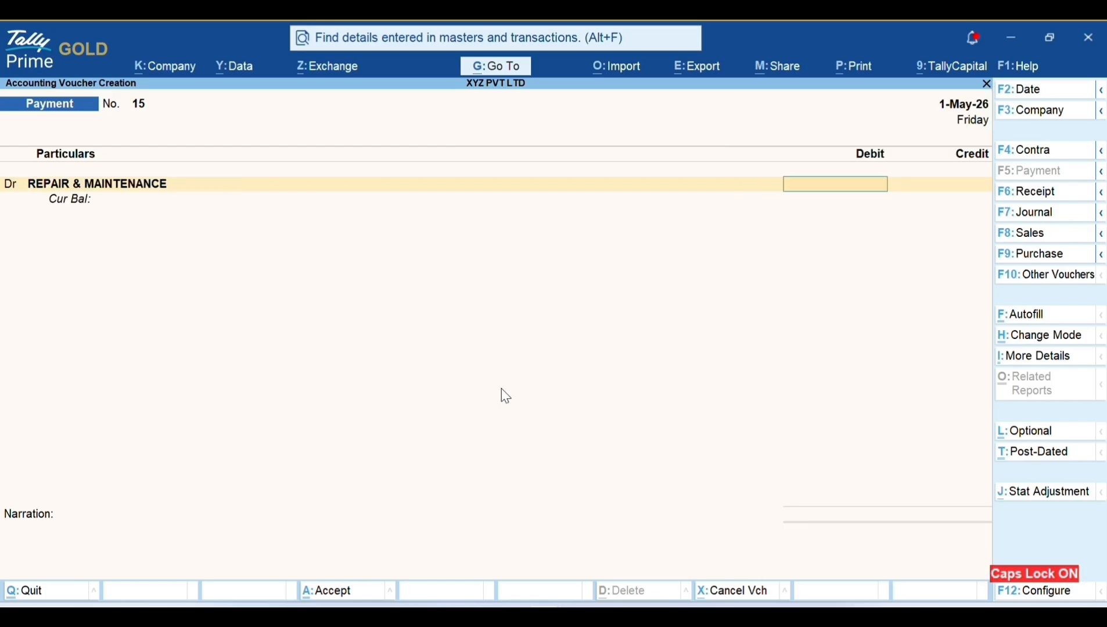
type("4000")
key("Return")
type("CAS")
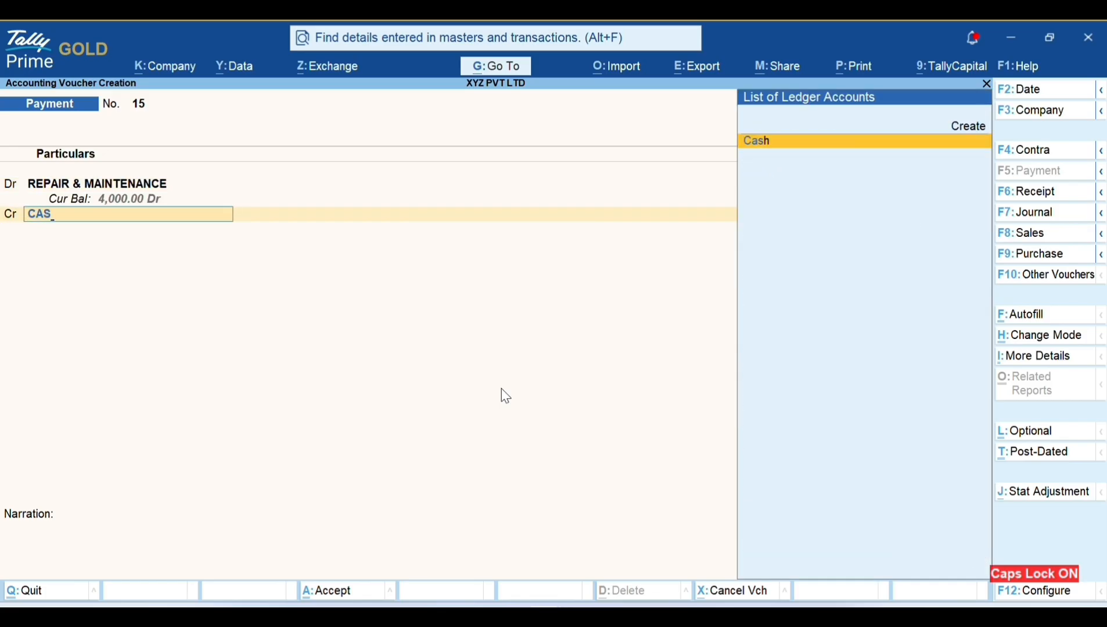
key("Return")
key("Return")
key("Return")
Enter the narration "OFFICE CHAIR & FURNITURE REPAIR, RO , COFFE MACHINE REPAIR" and save the repair and maintenance payment voucher.
type("OFFICE C")
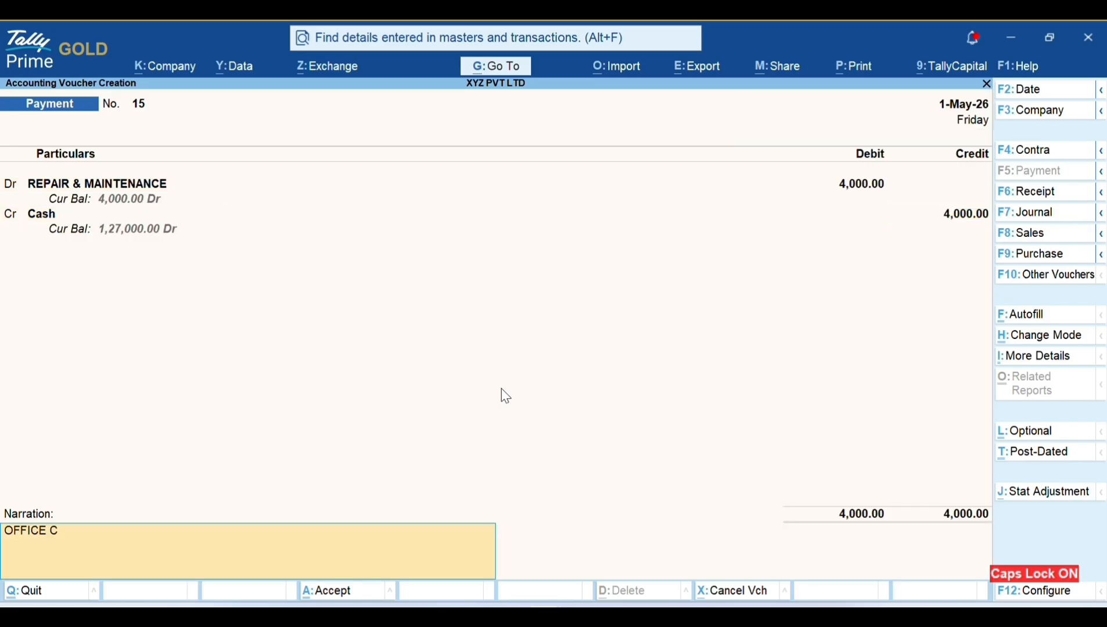
type("HAIR &")
type(" FURN")
key("BackSpace")
type("RNITURE REPI")
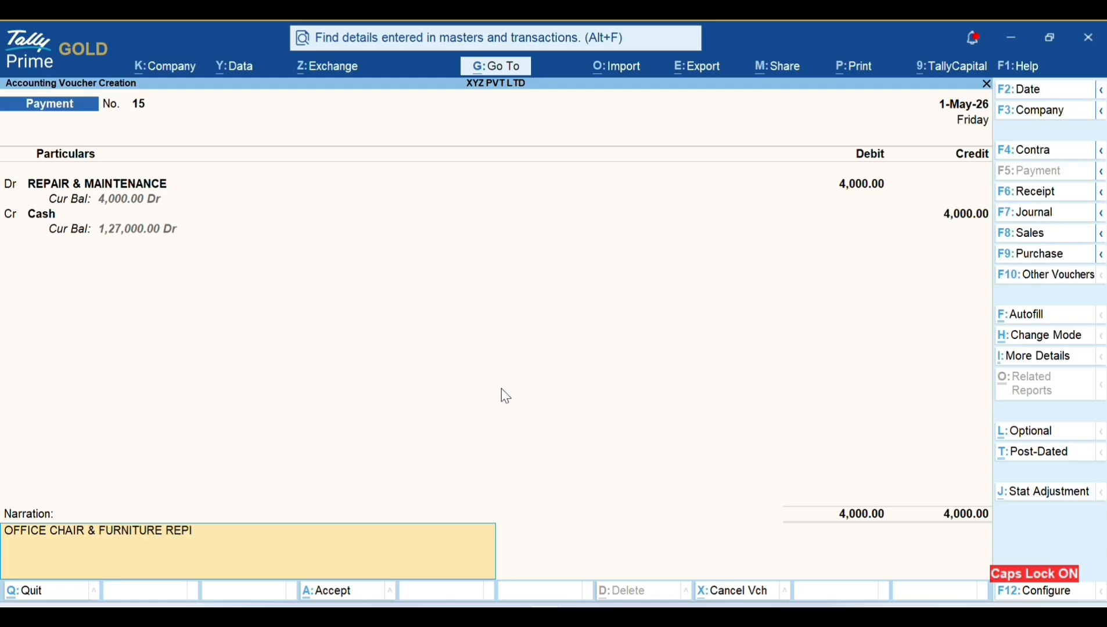
type("AIR, RO , COFFE MACHINE REPAIR")
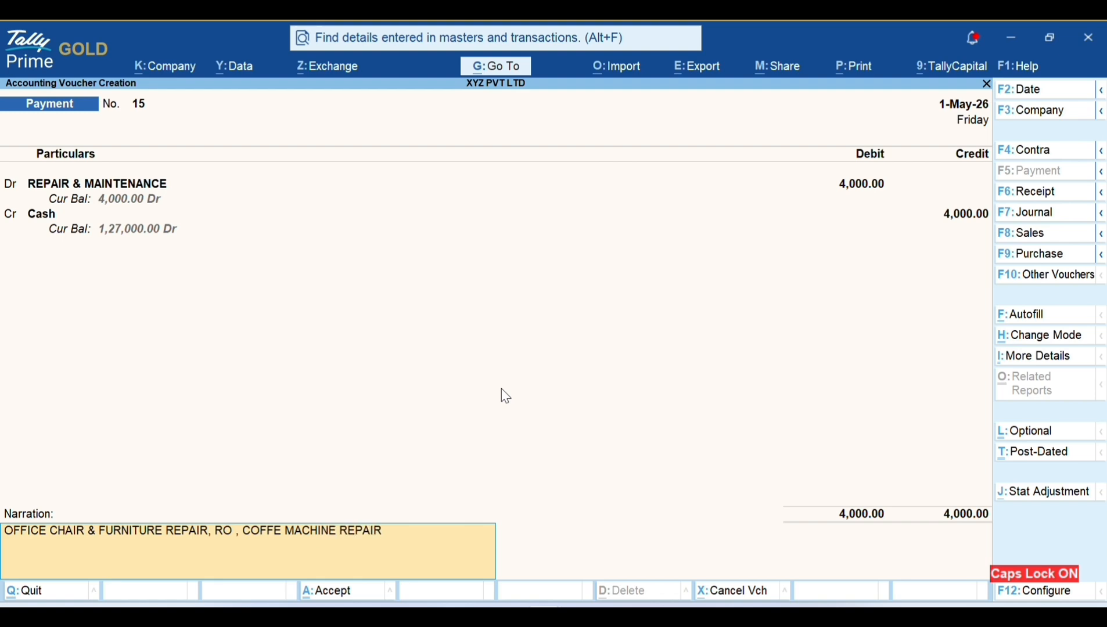
key("Return")
key("Return")
Set the date of the next payment voucher to 5-May-26.
key("F2")
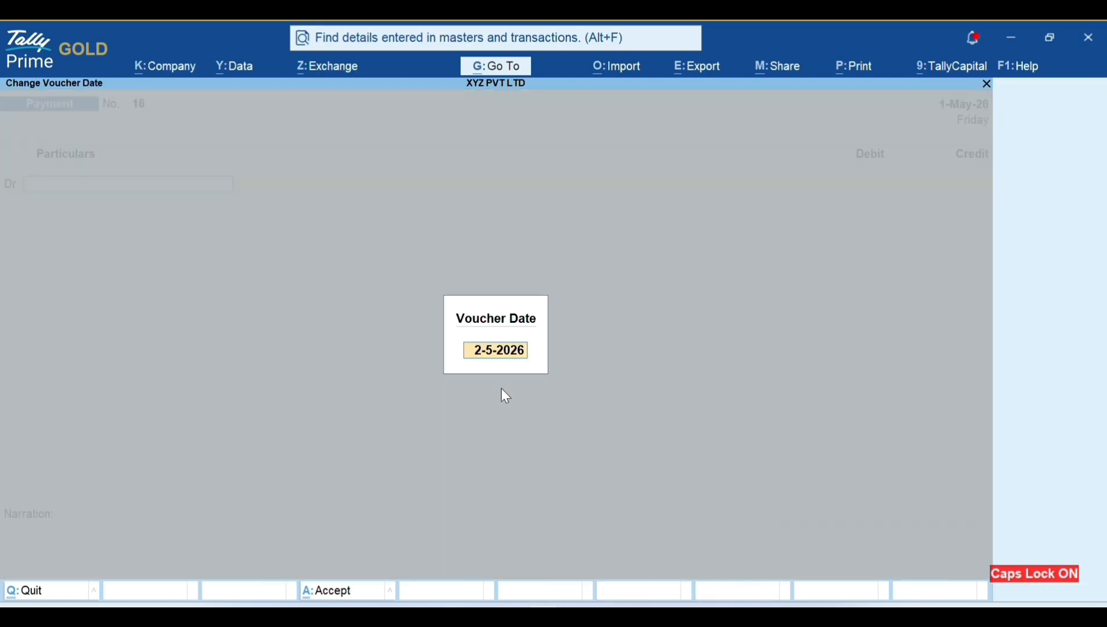
type("5-5")
key("Return")
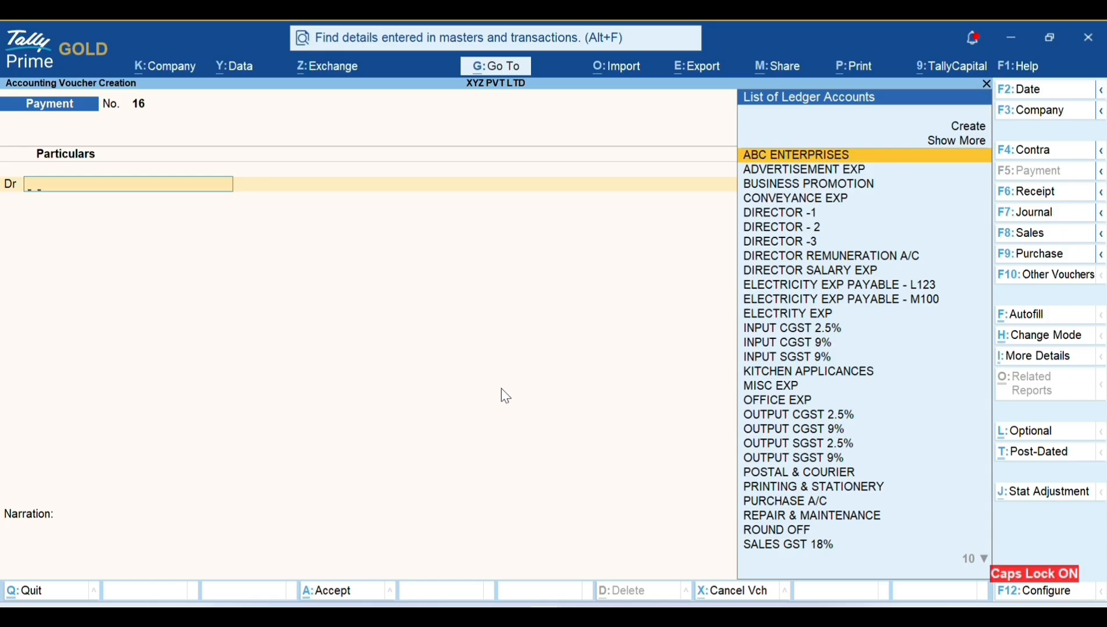
type("MIS")
key("BackSpace")
key("BackSpace")
key("BackSpace")
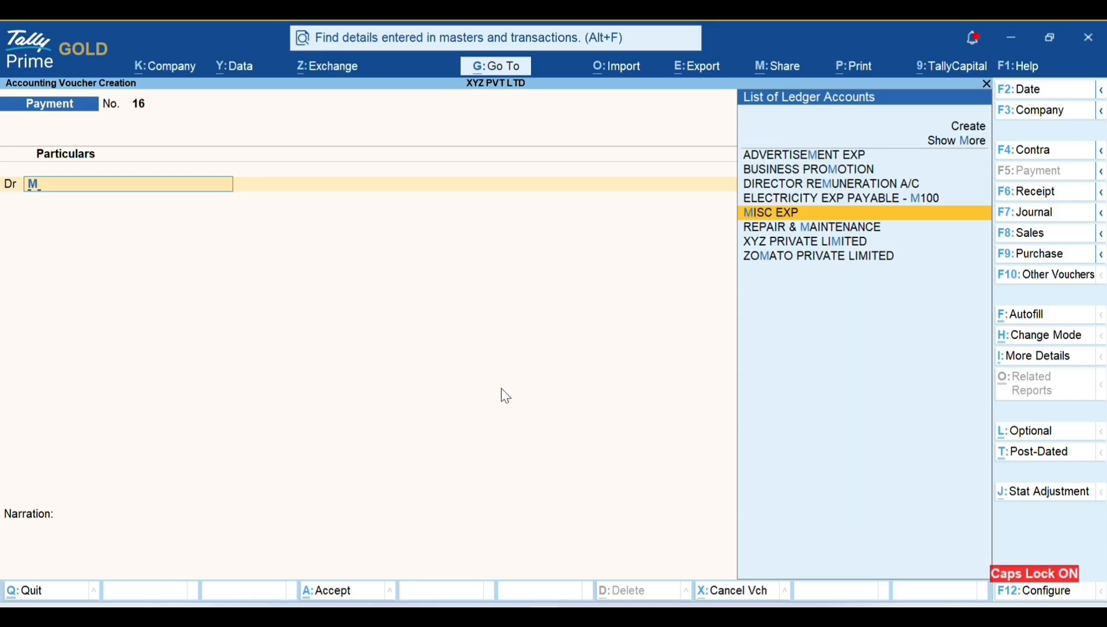
Debit KITCHEN APPLICANCES with 1,000 and credit Cash for the same amount in the payment voucher.
type("K")
key("Return")
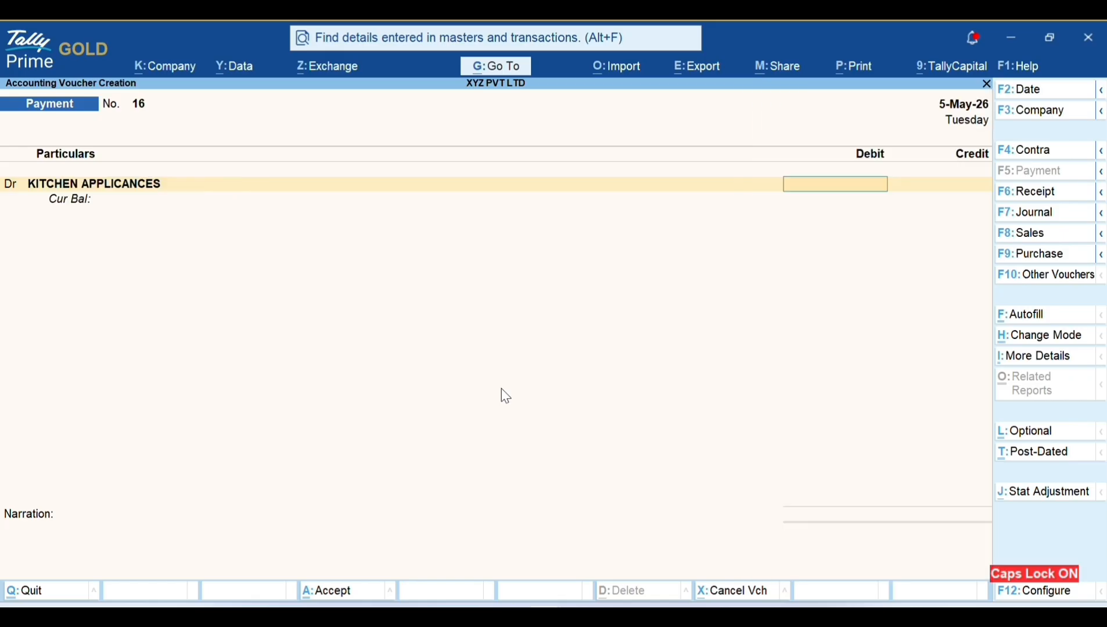
type("1000")
key("Return")
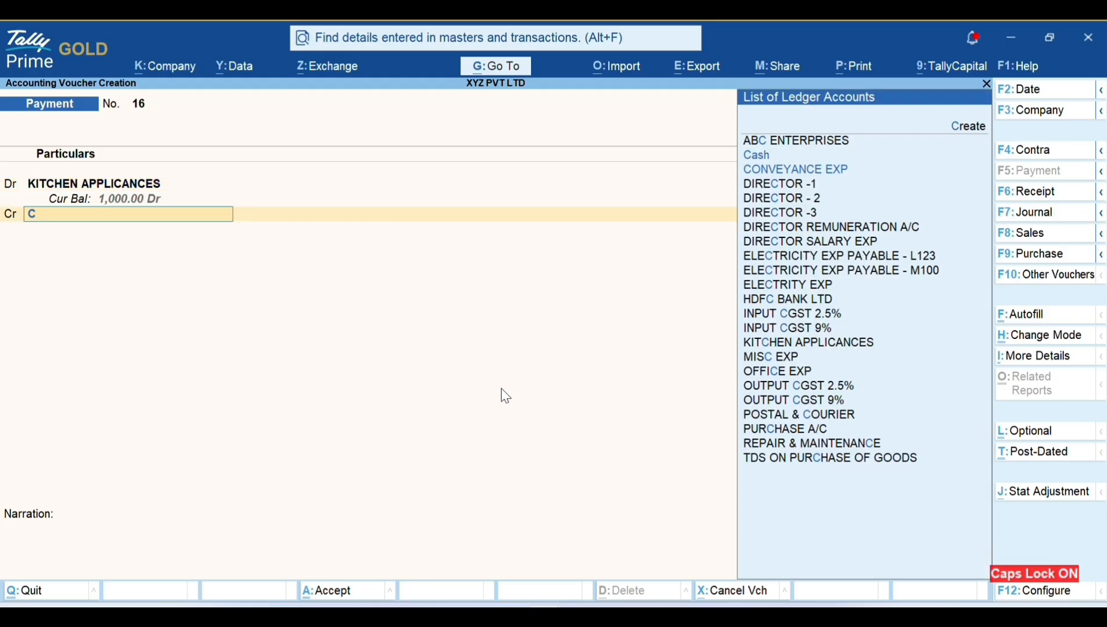
type("C")
key("Return")
key("Return")
Enter the narration "OFFICE KITCHEN INSTRUMENET EXP" and save the kitchen appliances payment voucher.
type("OFFICE KITCHEN")
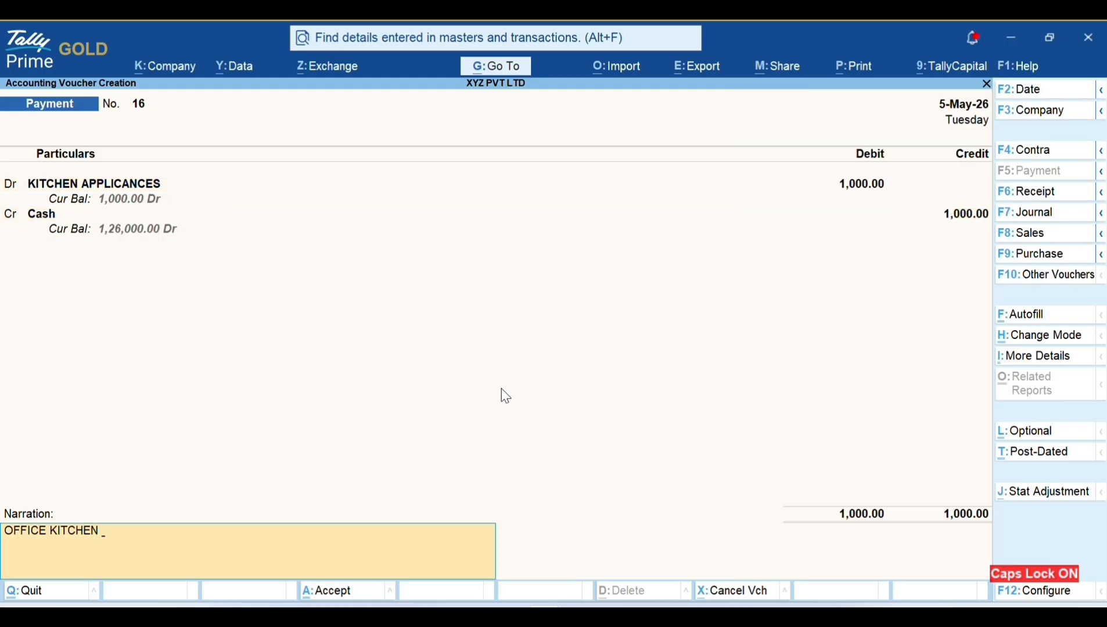
type(" INSTRUMENET EXP")
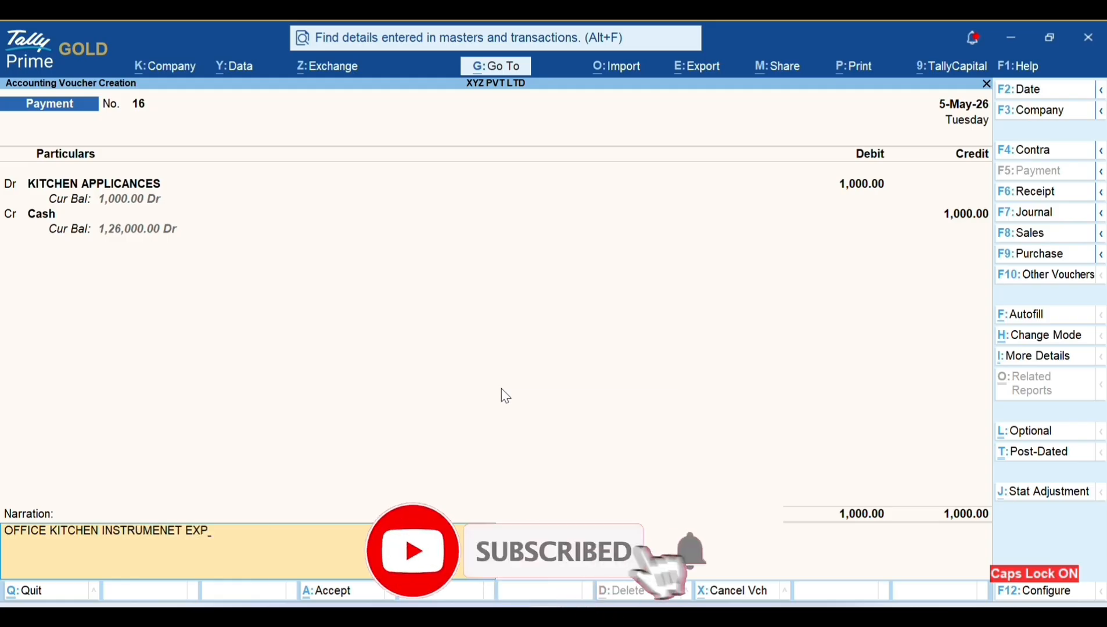
key("Return")
key("Return")
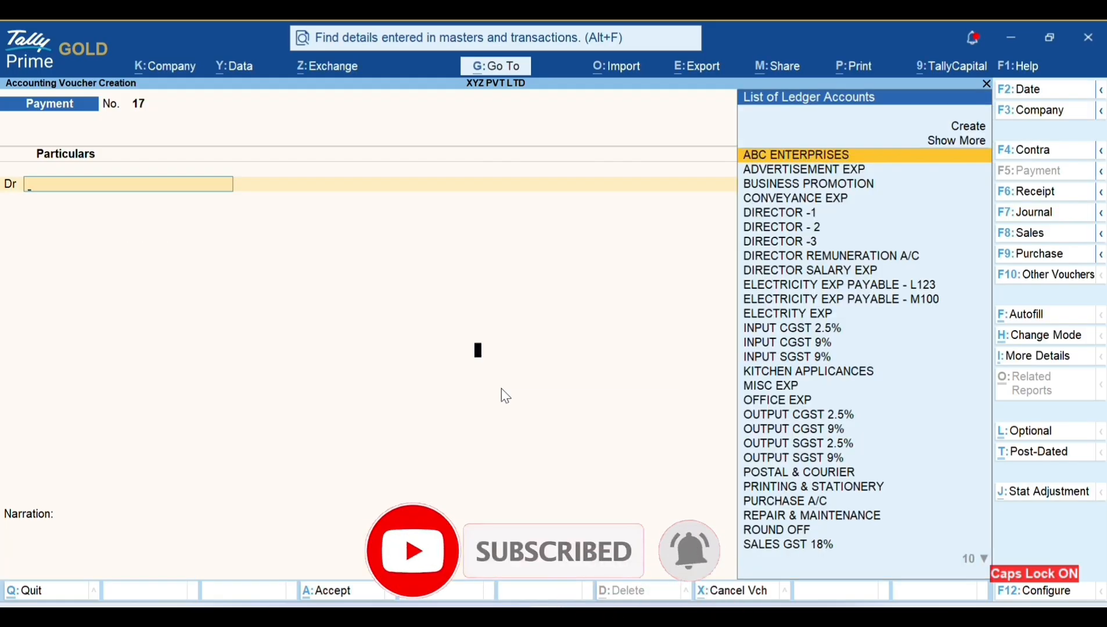
Date the new payment voucher 10-May-26, debit MISC EXP with 800 and credit Cash for the same amount.
key("F2")
type("10-5")
key("Return")
type("MIS")
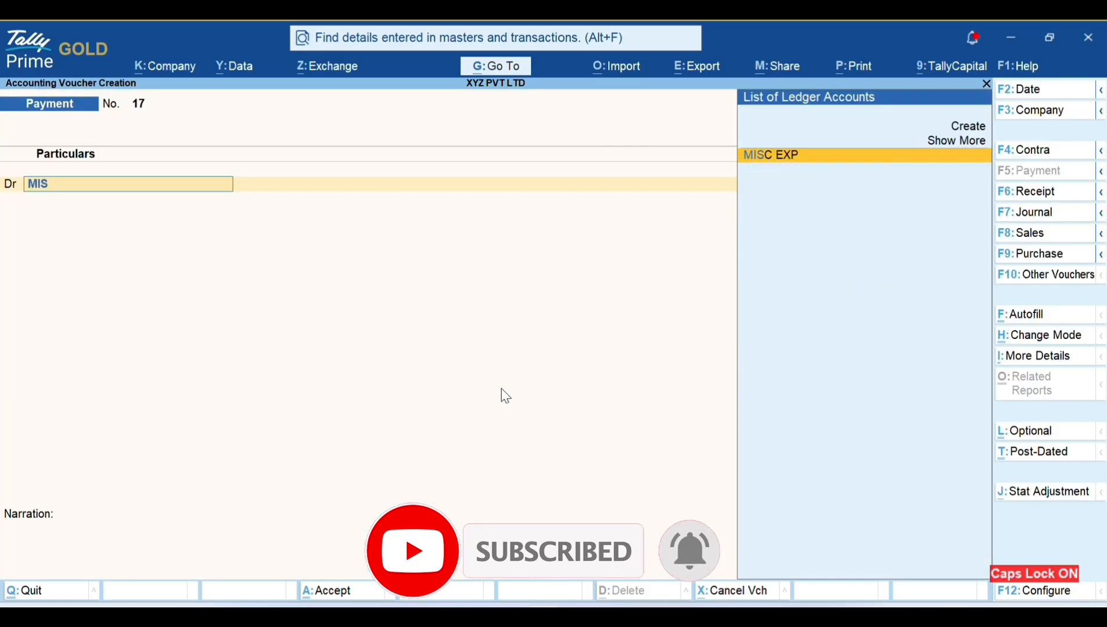
key("Return")
type("800")
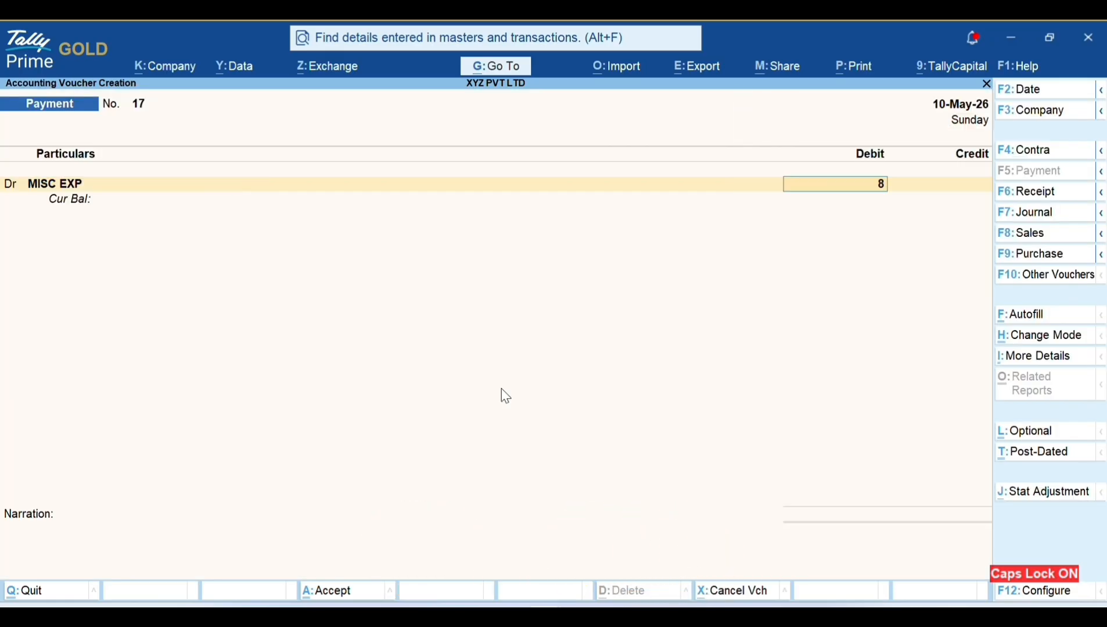
key("Return")
type("CASH")
key("Return")
key("Return")
Enter the narration "OFFICE MISC EXP PAID" and save the miscellaneous expense payment voucher.
type("OF")
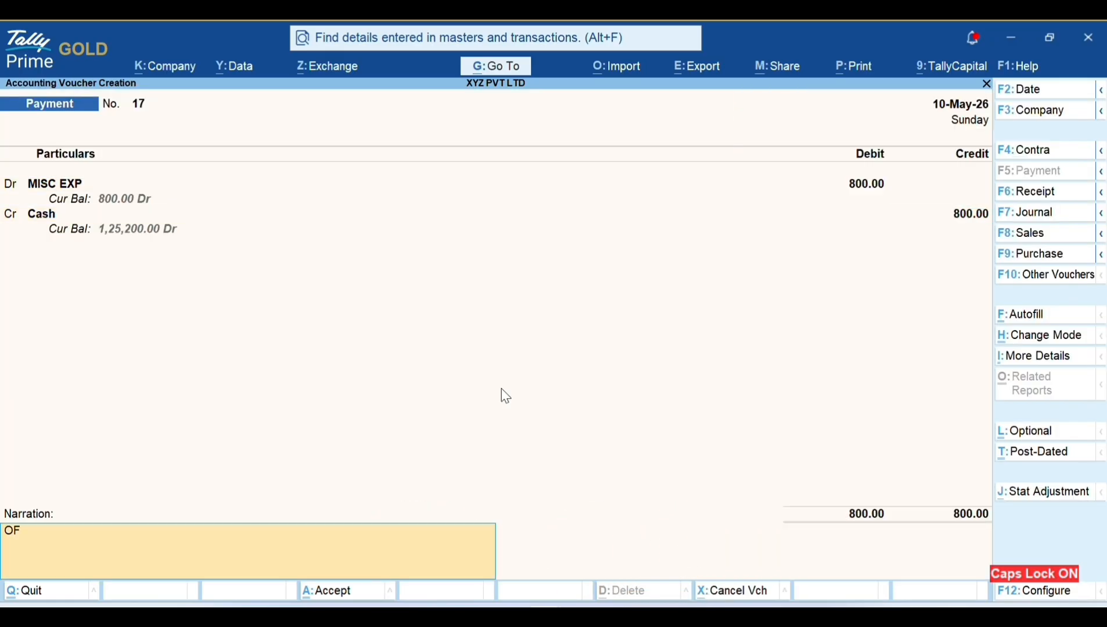
type("FICE MISC EXP PAID")
key("Return")
key("Return")
Date the new payment voucher 15-May-26, debit POSTAL & COURIER with 3,000 and credit Cash for the same amount.
key("F2")
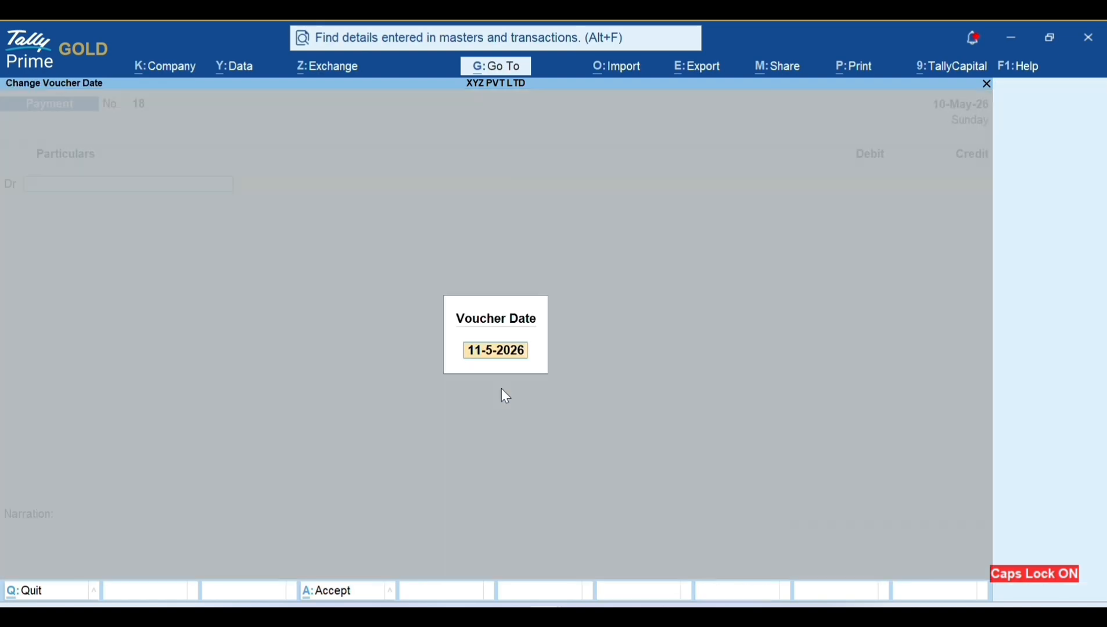
type("15-5")
key("Return")
type("POS")
key("Return")
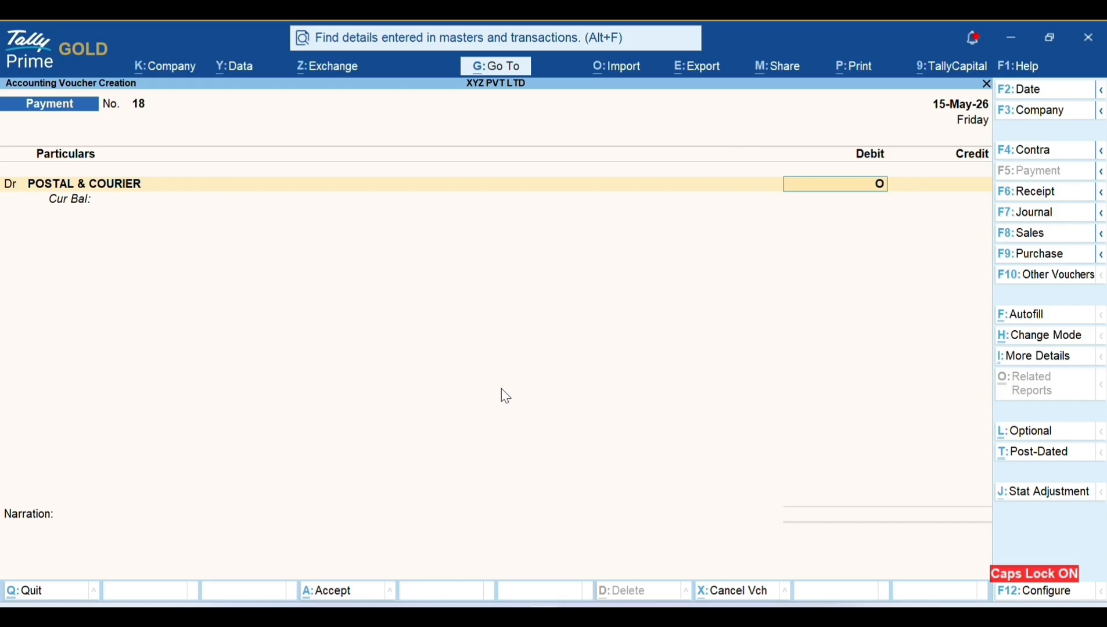
type("3000")
key("Return")
type("CAS")
key("Return")
key("Return")
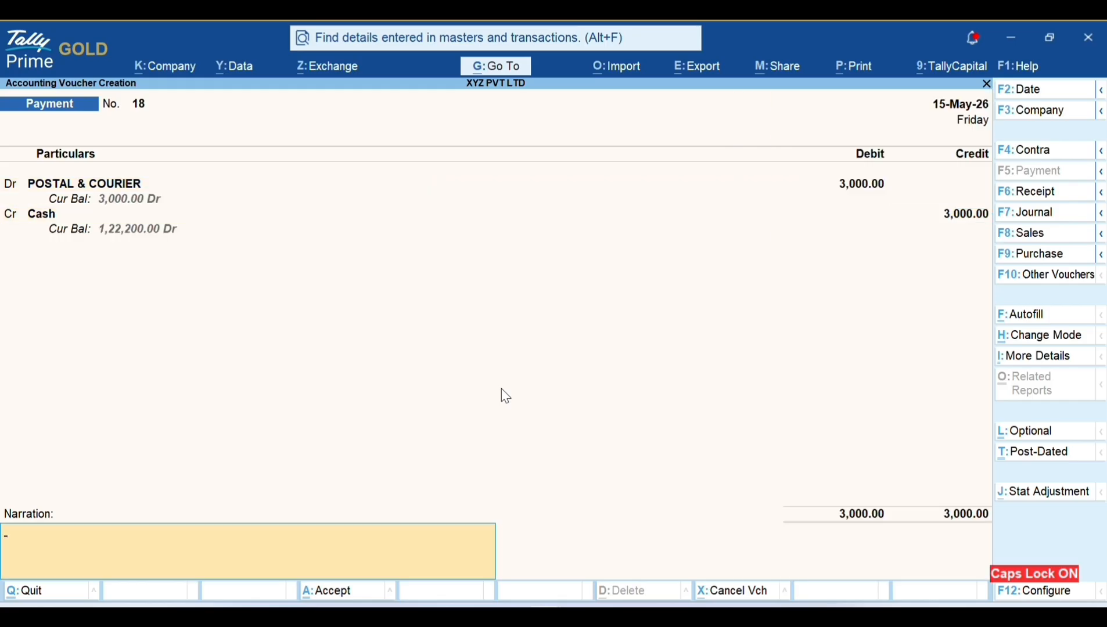
Enter the narration "PAID FOR OFFICE COURIER" and save the postal and courier payment voucher.
type("PAID FOR OFFICE ")
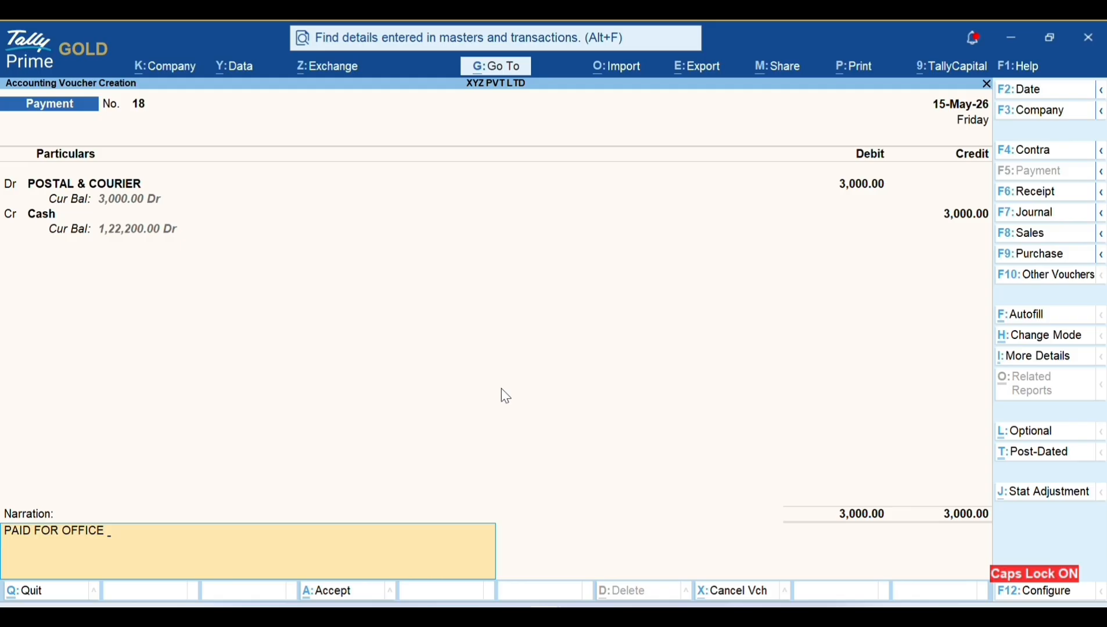
type("COURIER")
key("Return")
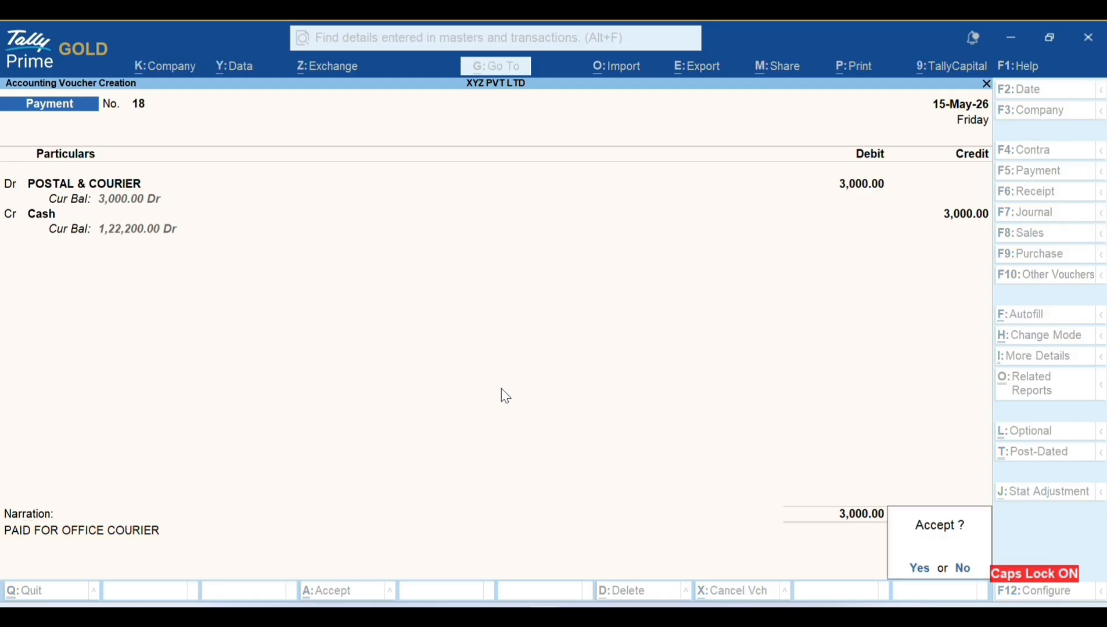
key("Return")
Date the new payment voucher 16-May-26, debit PRINTING & STATIONERY with 5,000 and credit Cash for the same amount.
key("F2")
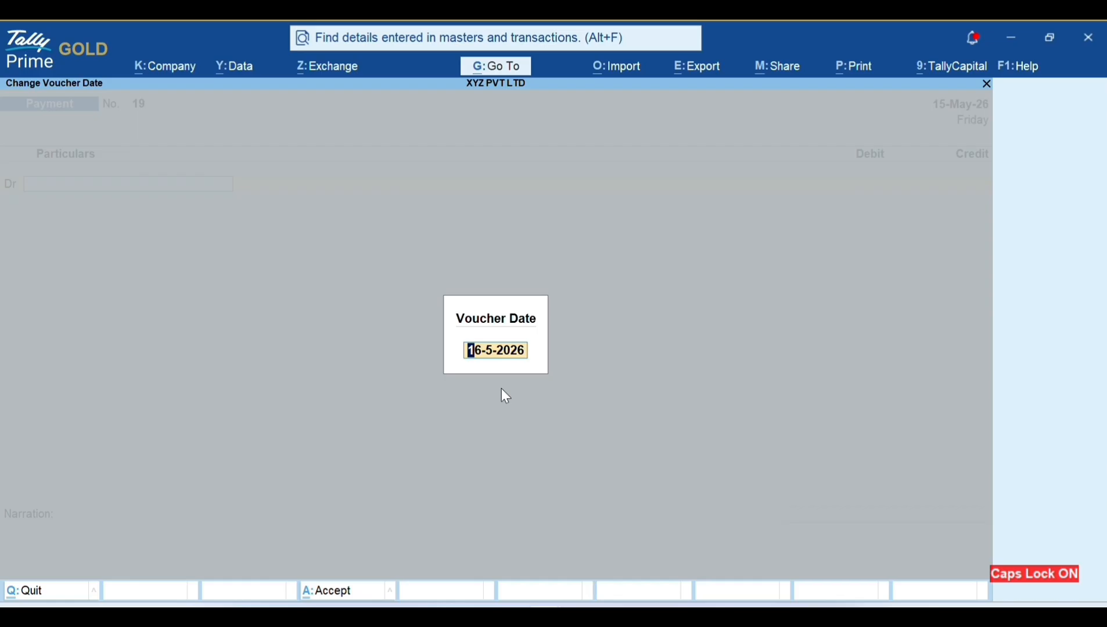
key("Return")
type("PRIN")
key("Return")
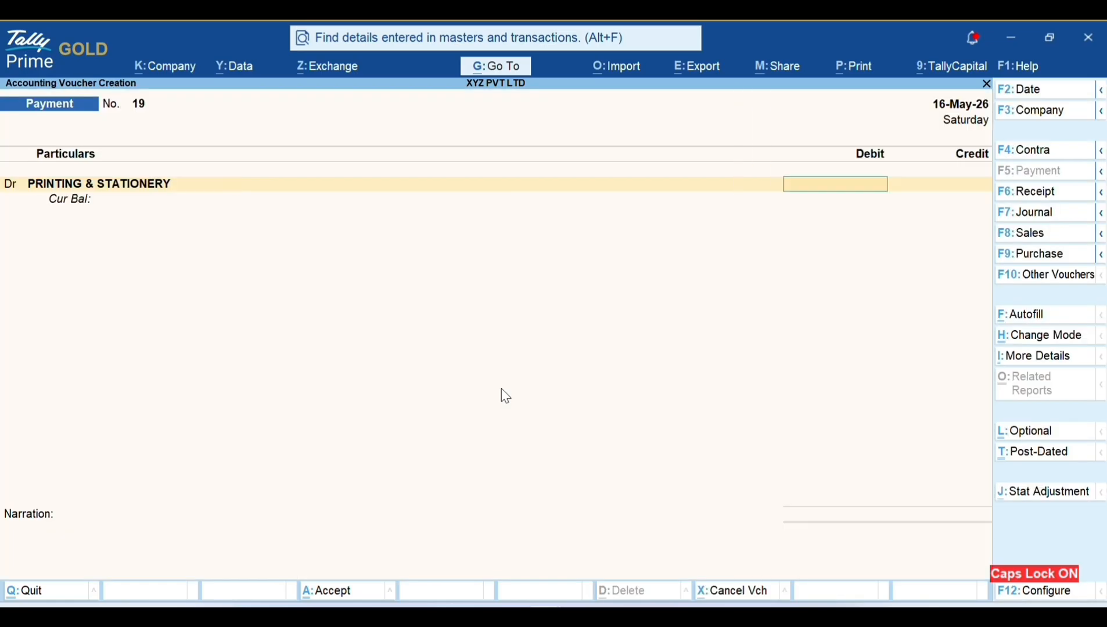
type("5000")
key("Return")
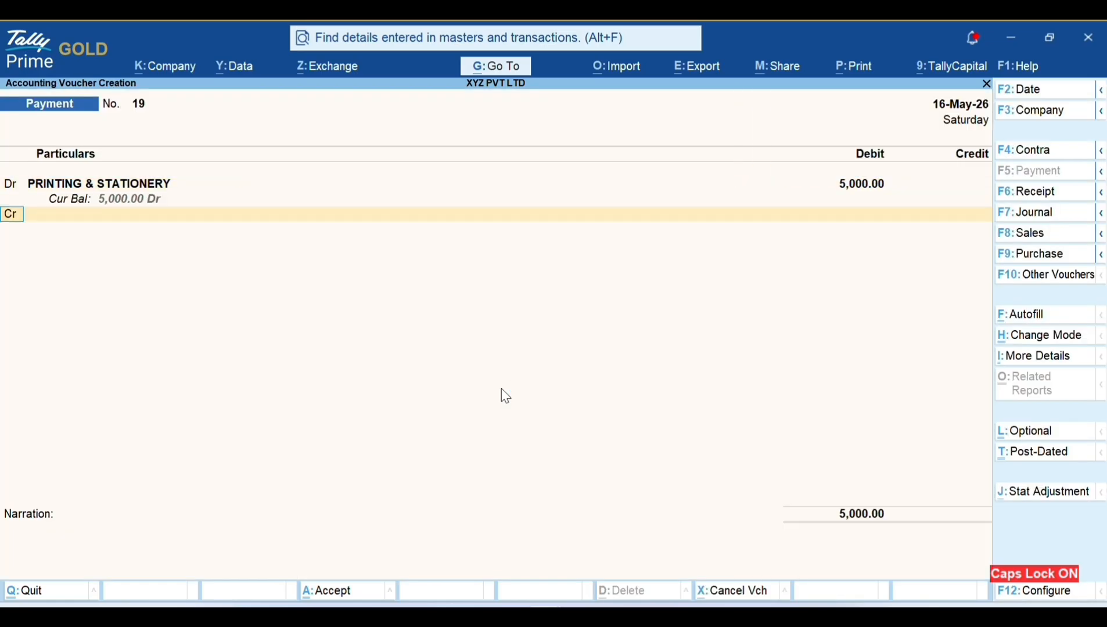
key("Return")
key("Return")
Enter the narration "OFFICE STATIONERY PURCHASE" and save the printing and stationery payment voucher.
type("O")
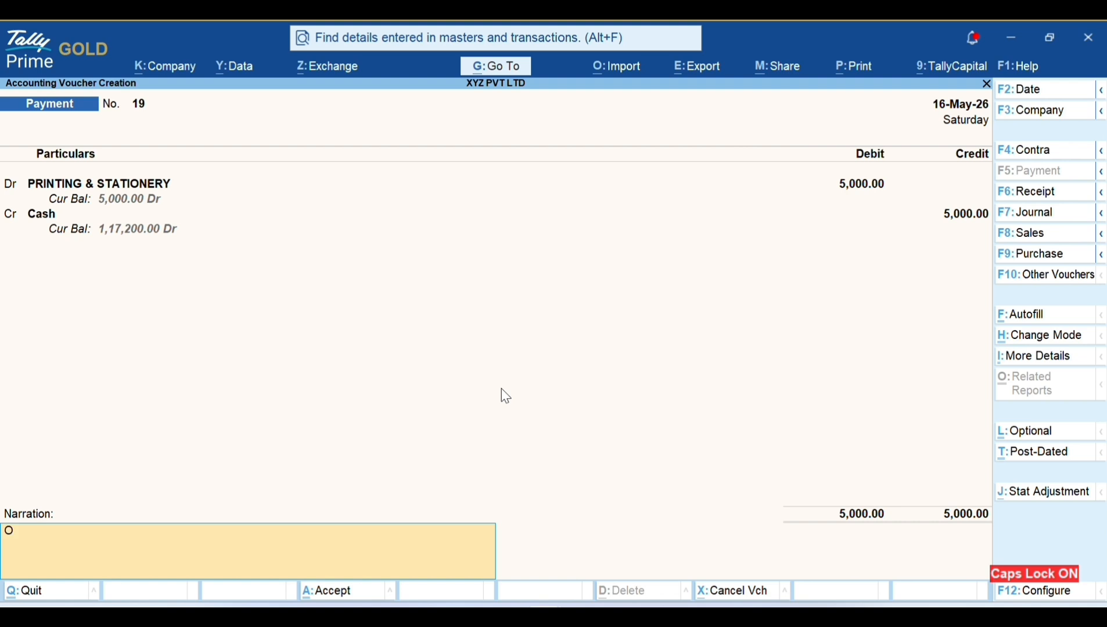
type("FFICE STATIONERY PR")
key("BackSpace")
type("URCHASE")
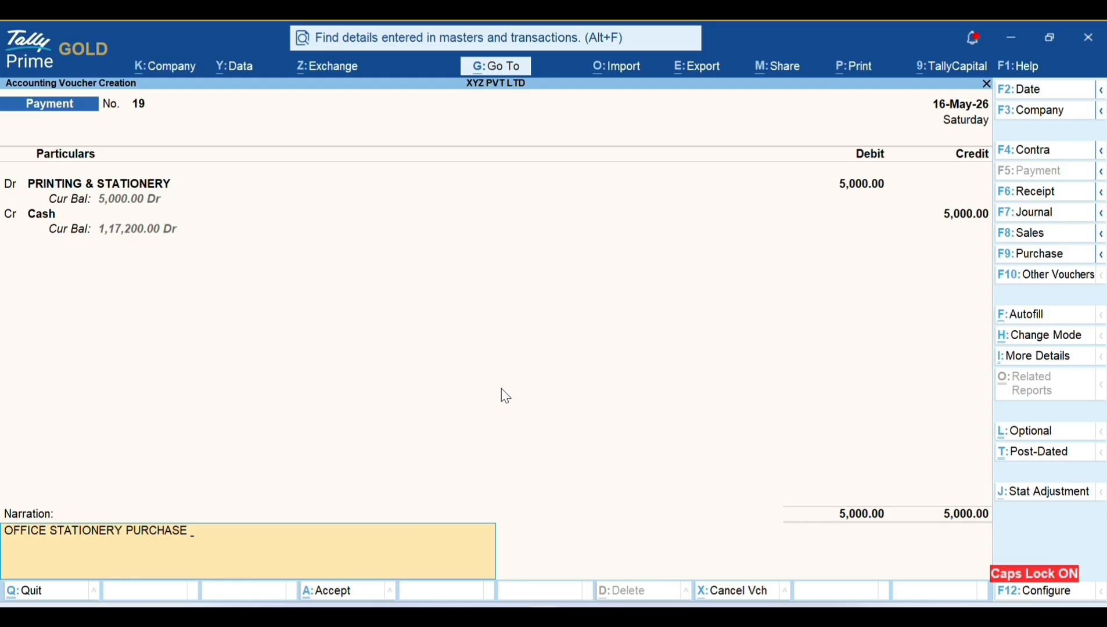
key("Return")
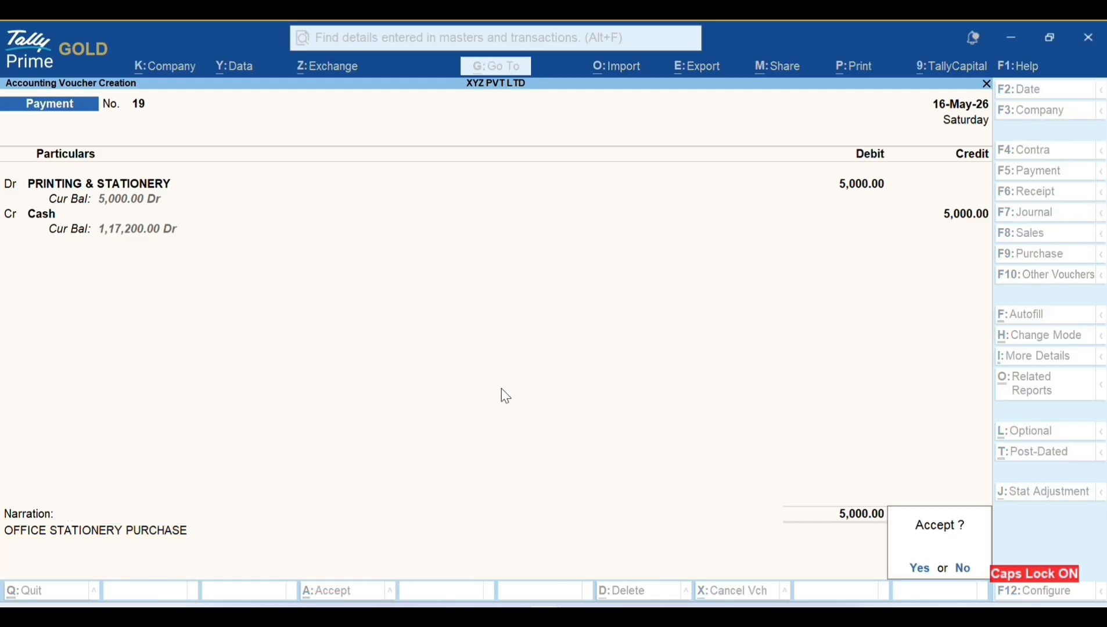
key("y")
Date the new payment voucher 20-May-26, debit SANITARY EXP with 5,000 and credit Cash for the same amount.
key("F2")
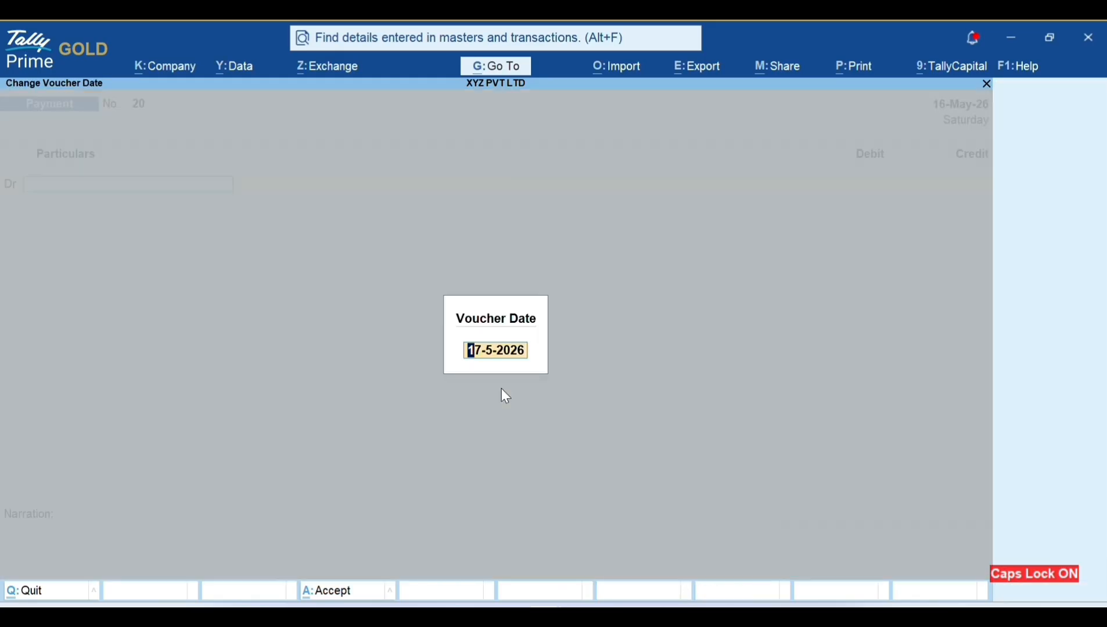
type("20.5")
key("Return")
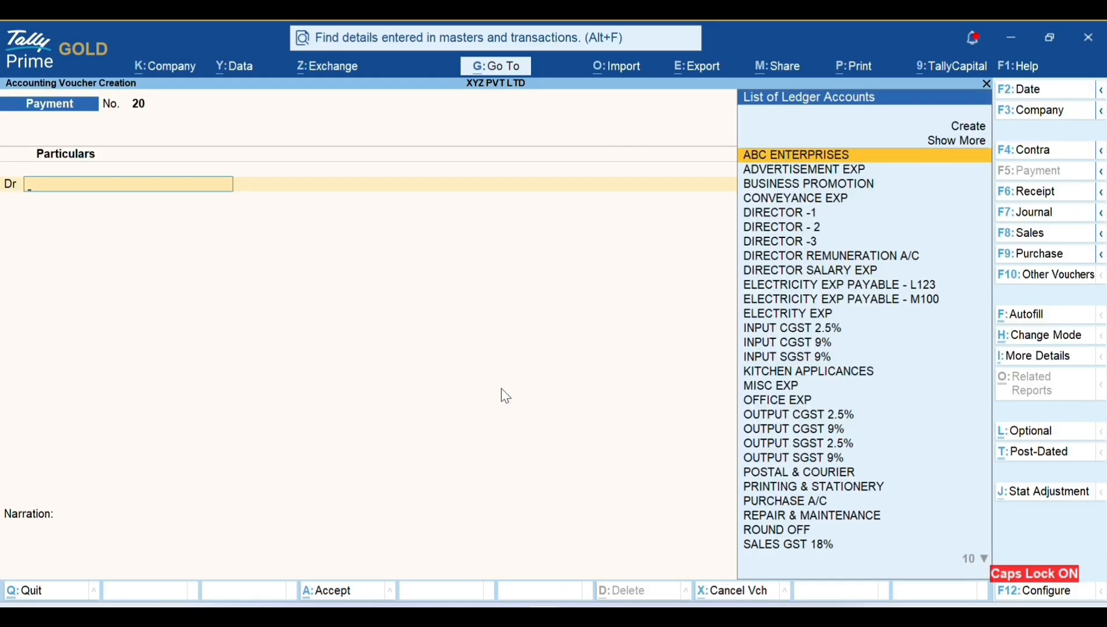
type("SAN")
key("Return")
type("5")
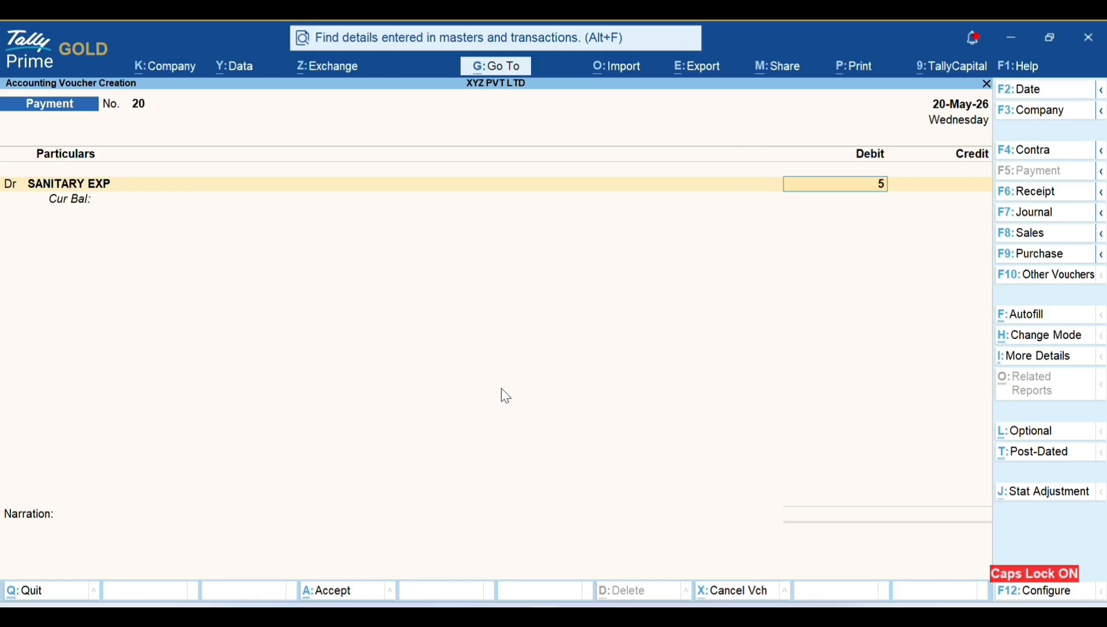
type(",000")
key("Return")
type("C")
key("Return")
key("Return")
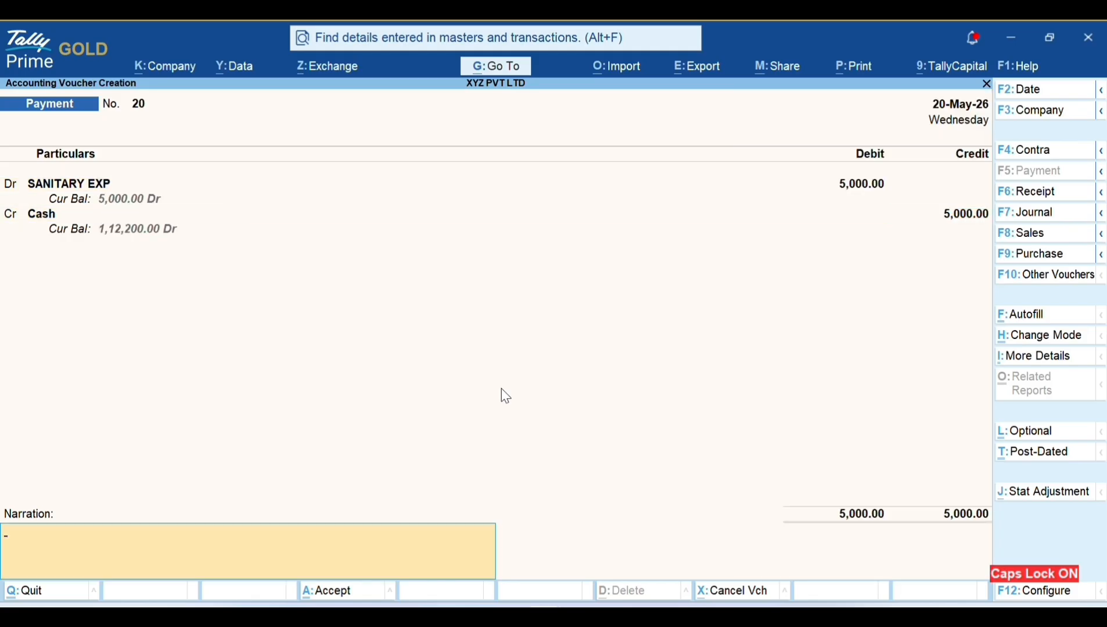
Enter the narration "OFFICE SANITARY SAAMAN PURCHASE ETC", save the sanitary expense payment voucher and leave voucher entry.
type("OFFICE SAN")
type("ITARIYU")
key("BackSpace")
key("BackSpace")
key("BackSpace")
type("Y ")
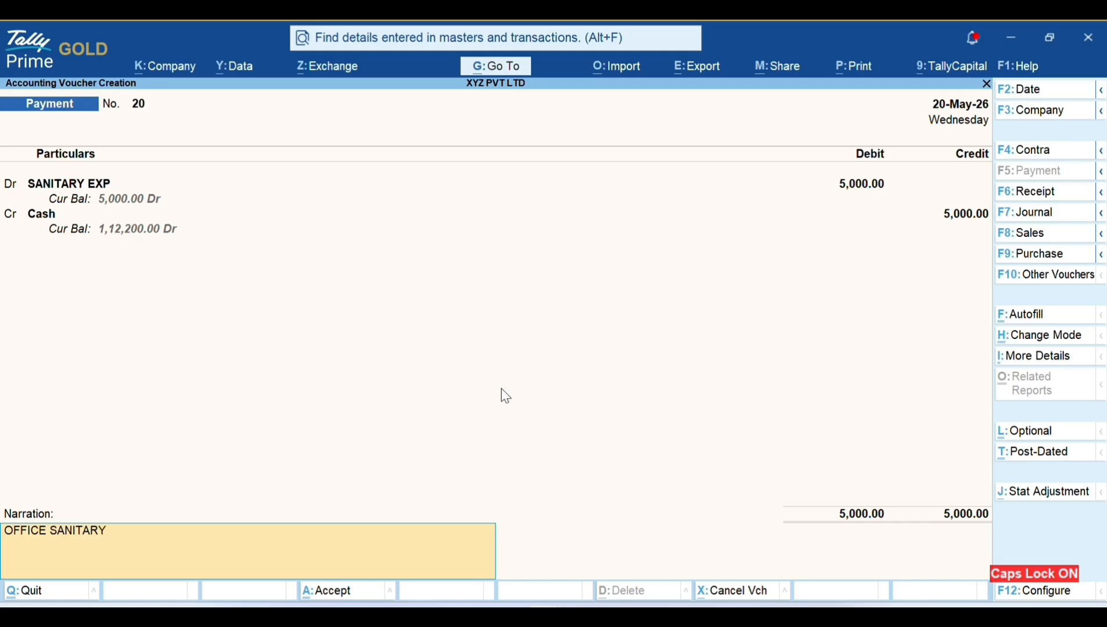
type("SAAMAN PURCHASE")
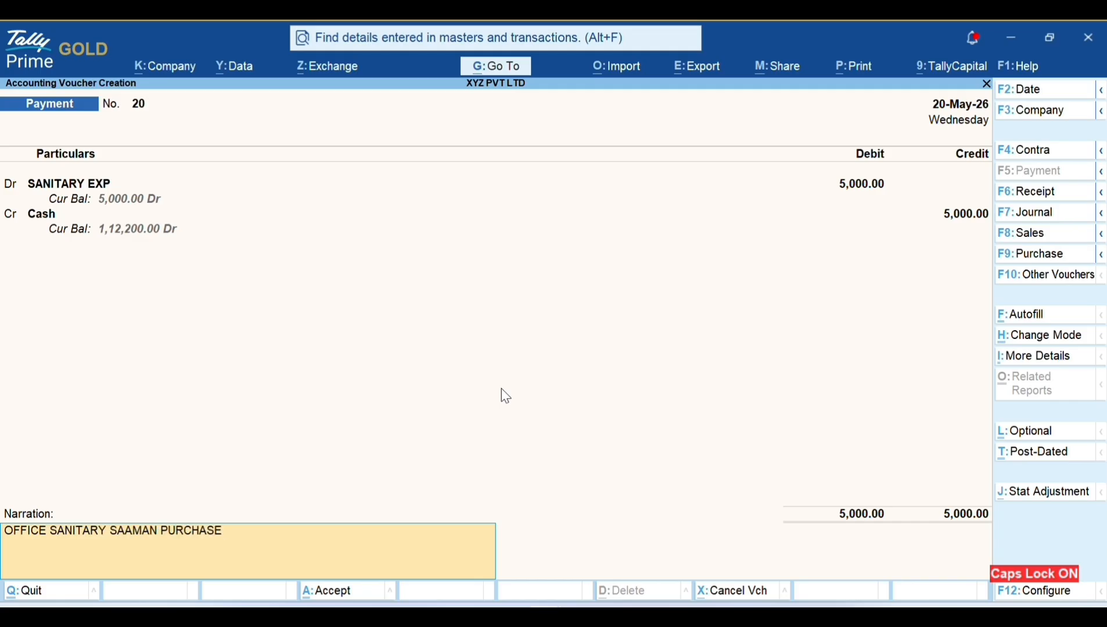
type(" ETC")
key("Return")
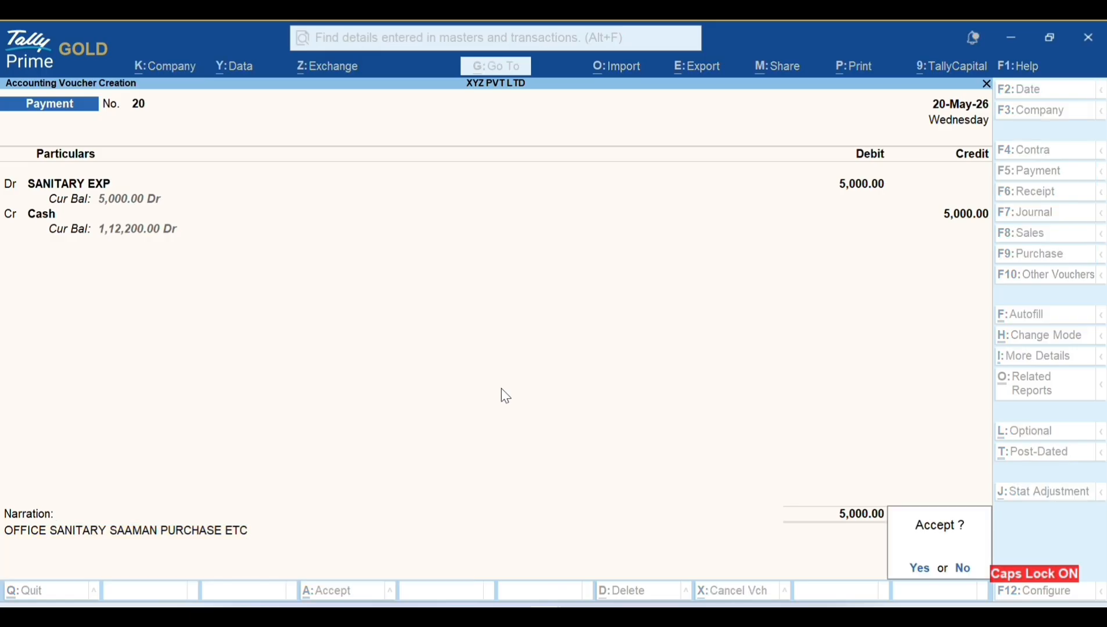
key("Return")
key("Escape")
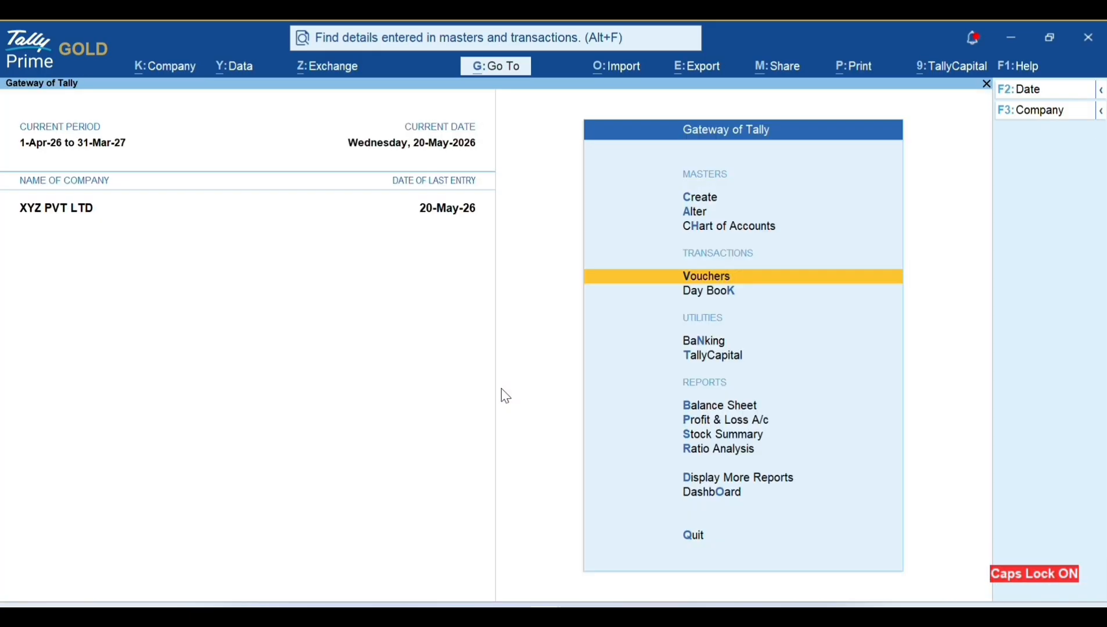
Open the Balance Sheet and drill down through Current Assets to the Cash-in-Hand group.
key("Down")
key("Down")
key("Down")
key("Down")
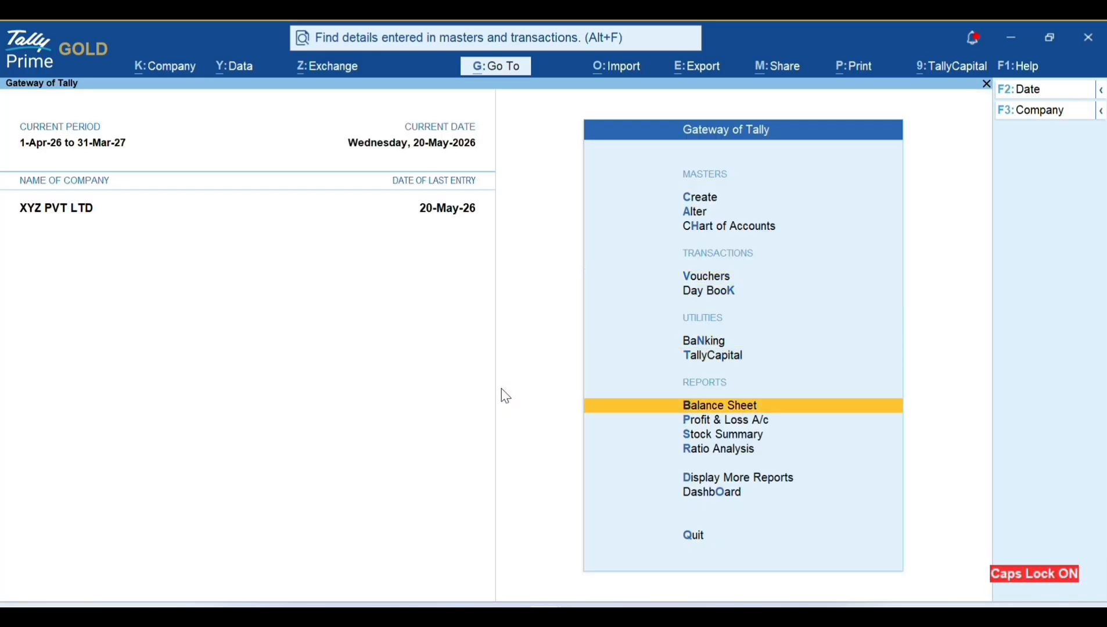
key("Return")
key("Down")
key("Down")
key("Down")
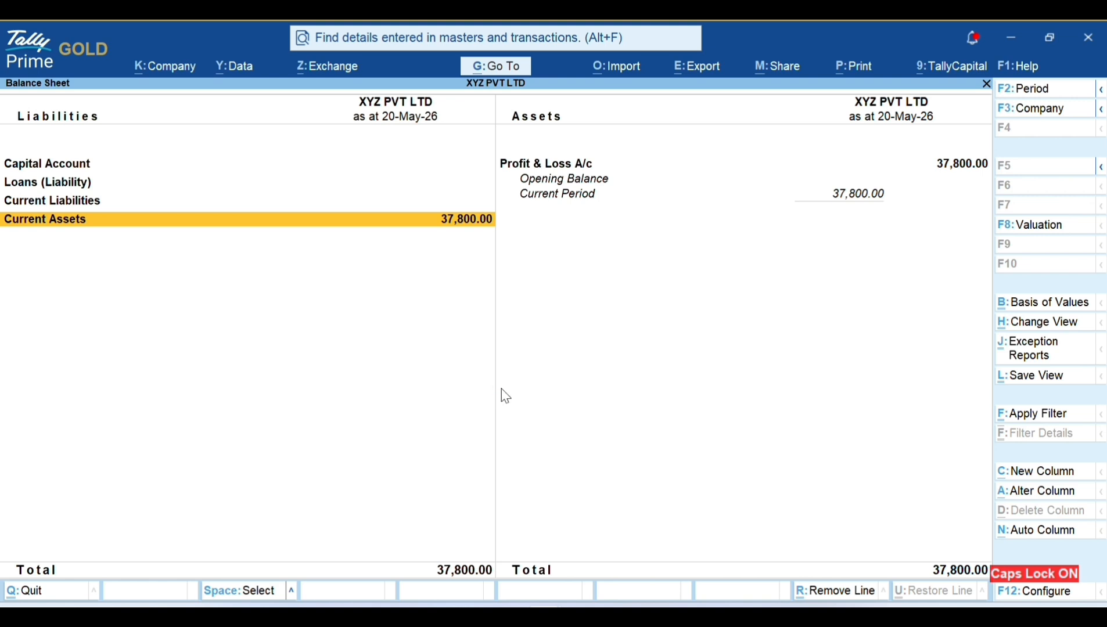
key("Return")
key("Escape")
key("Return")
key("Down")
key("Return")
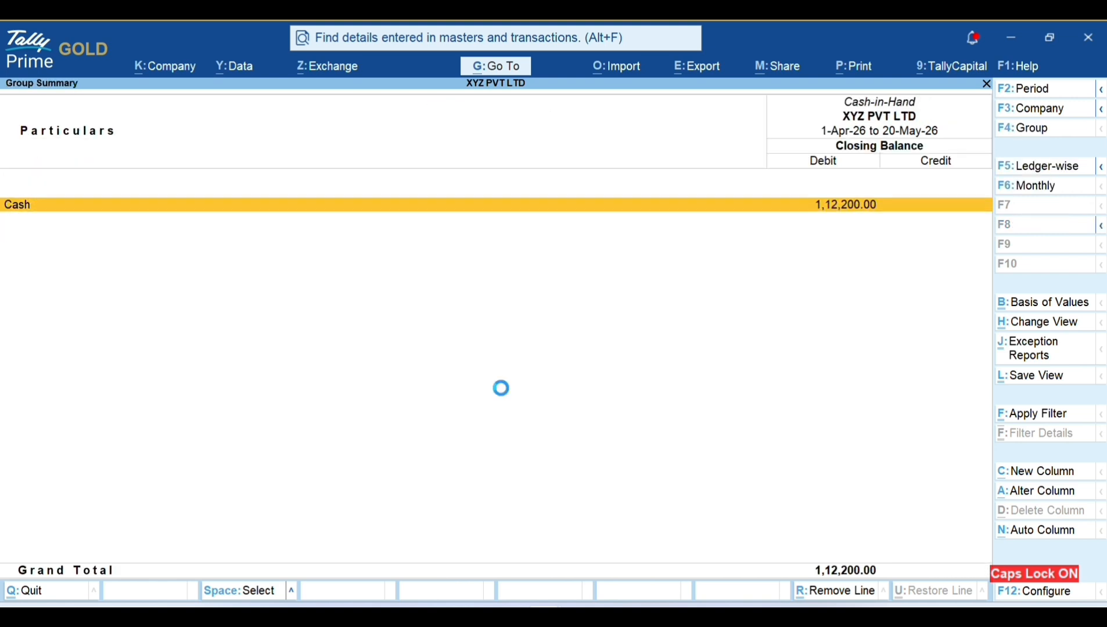
Open the Cash ledger's April vouchers and set the report period to 1-Apr-26 to 20-May-26.
key("Return")
key("Up")
key("Return")
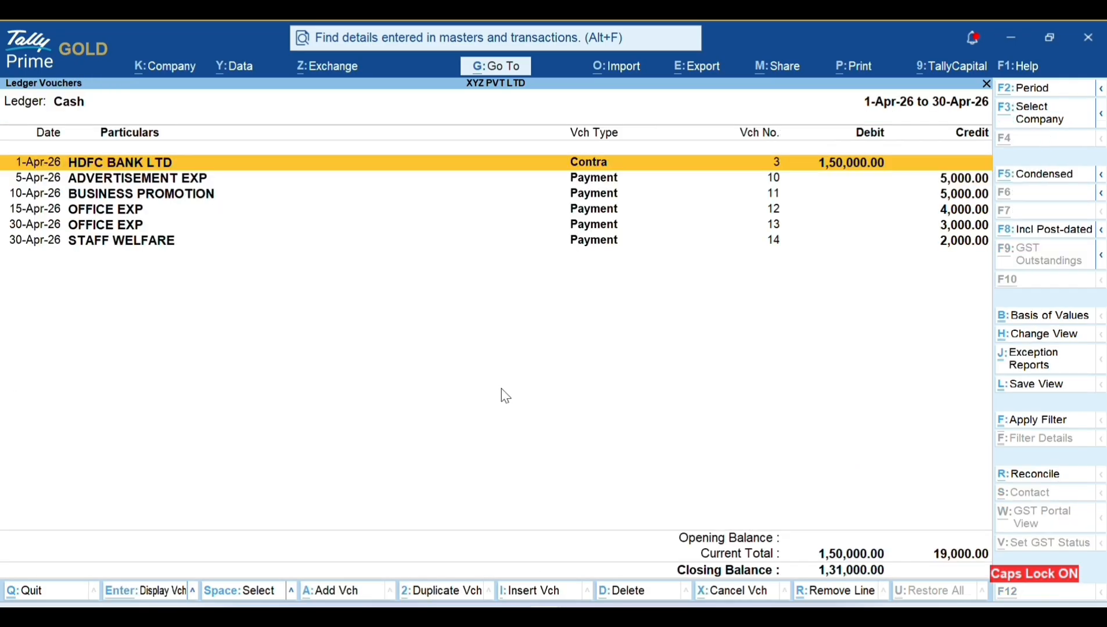
key("F2")
key("space")
key("Return")
key("space")
key("Return")
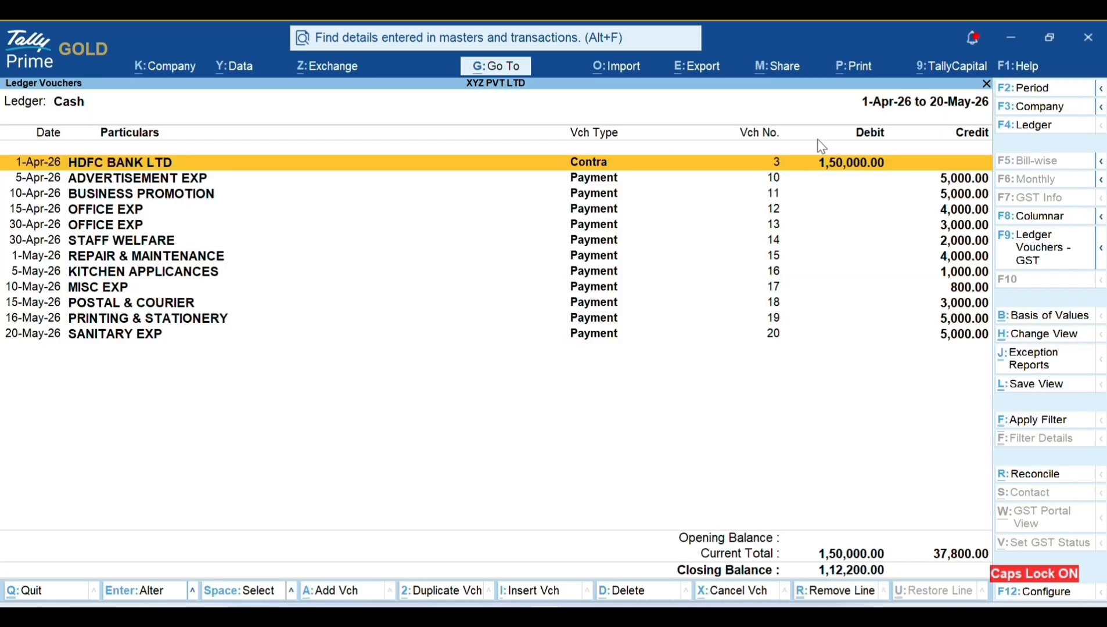
Examine the Cash ledger's voucher entries one by one down to the SANITARY EXP payment.
key("Down")
key("Down")
key("Down")
key("Down")
key("Down")
key("Down")
key("Down")
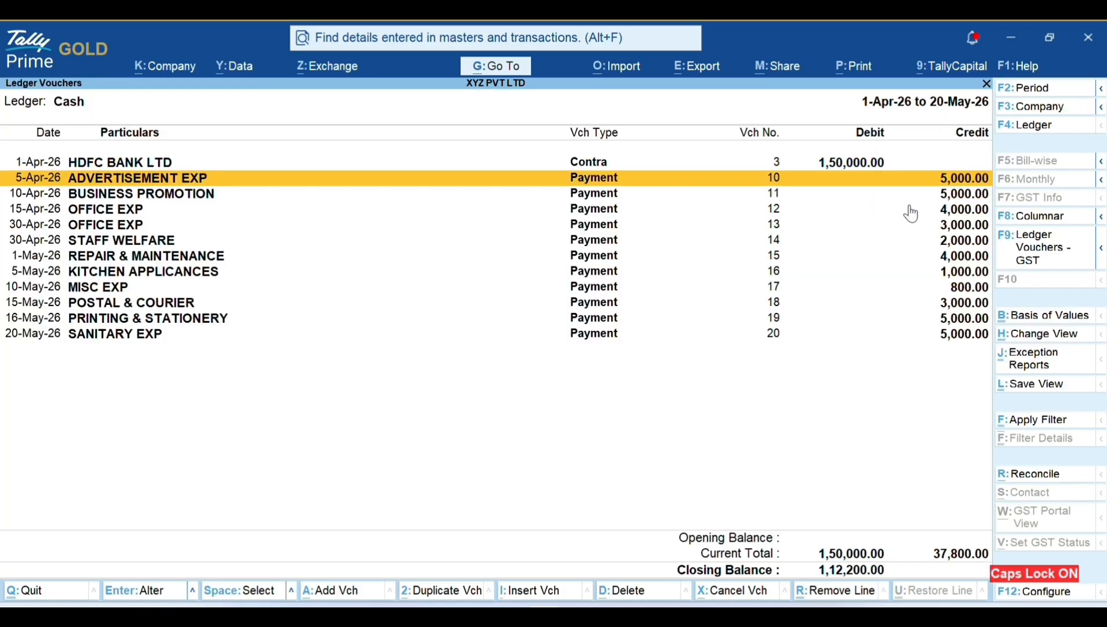
key("Down")
key("Down")
key("Down")
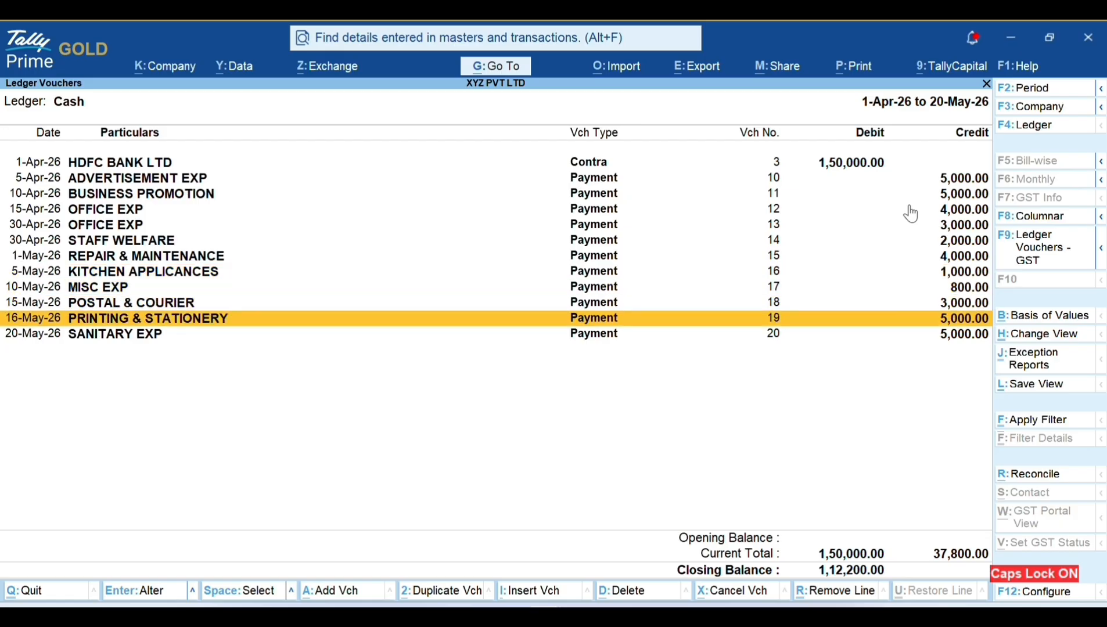
key("Down")
Show the narration under the SANITARY EXP entry in the Cash ledger and collapse it again.
key("alt+F5")
key("Up")
key("Down")
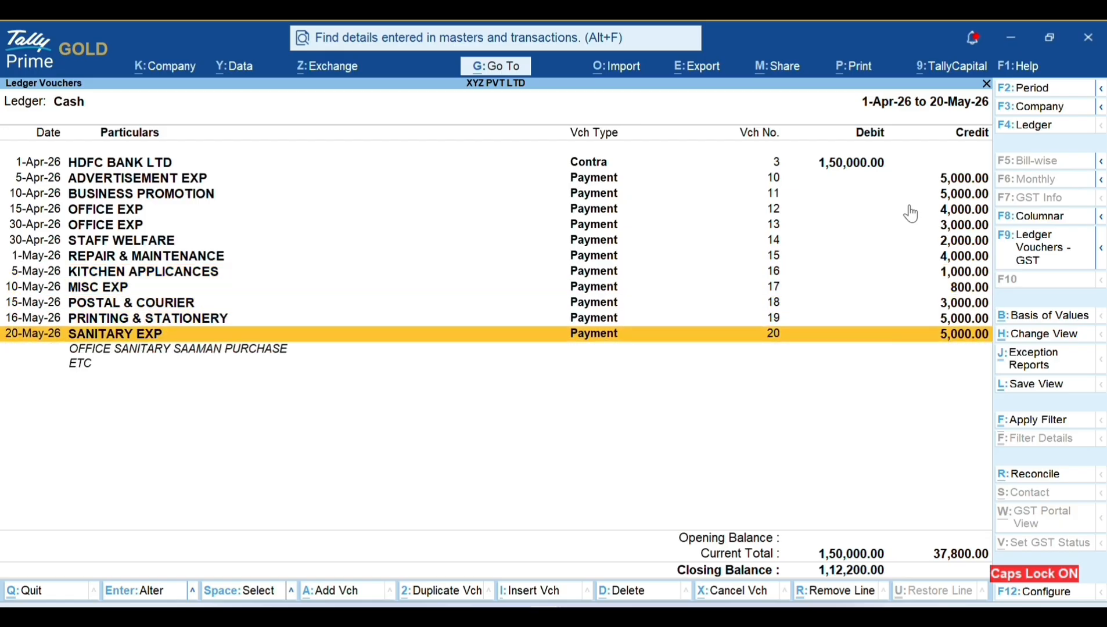
key("Up")
key("Down")
key("alt")
key("alt+F5")
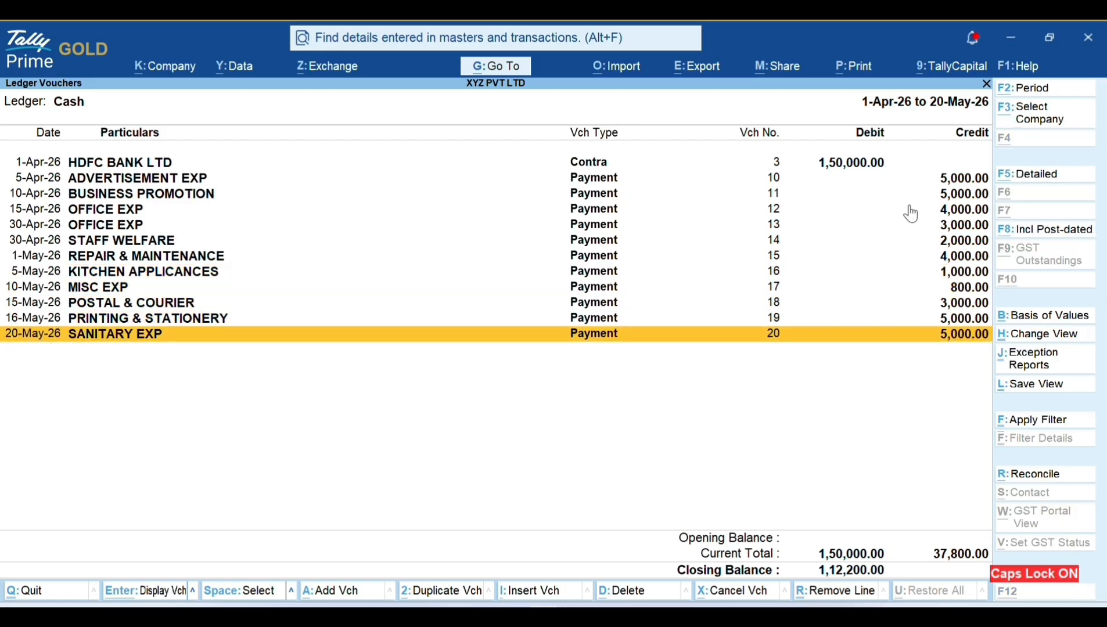
Switch the Cash ledger to its monthly summary, examine May's payment vouchers and return to the Current Assets summary.
key("F6")
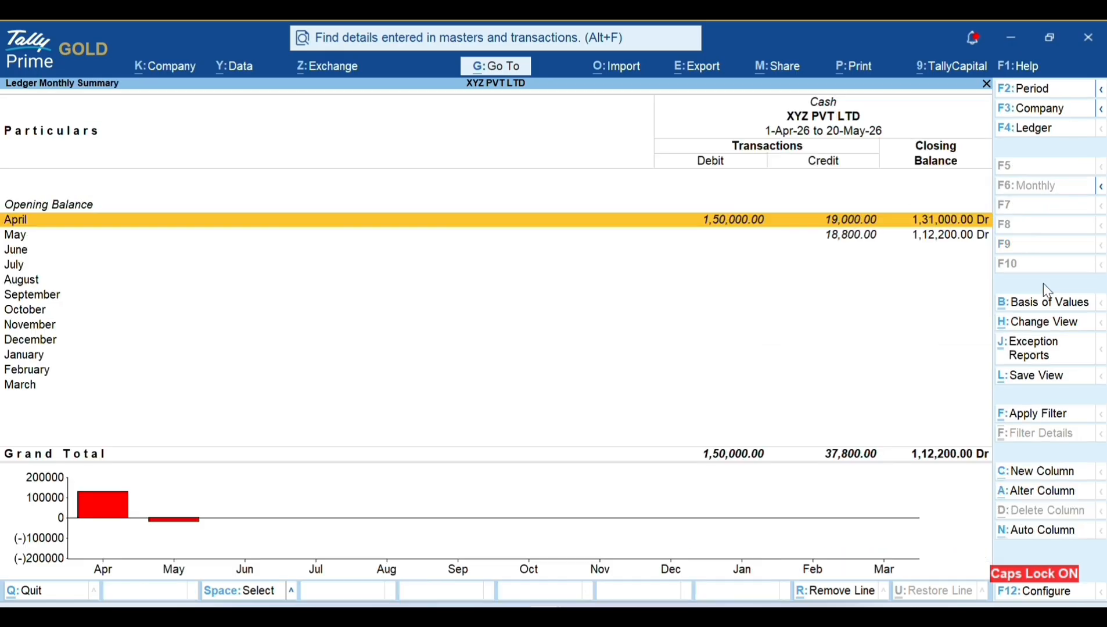
key("Down")
key("Return")
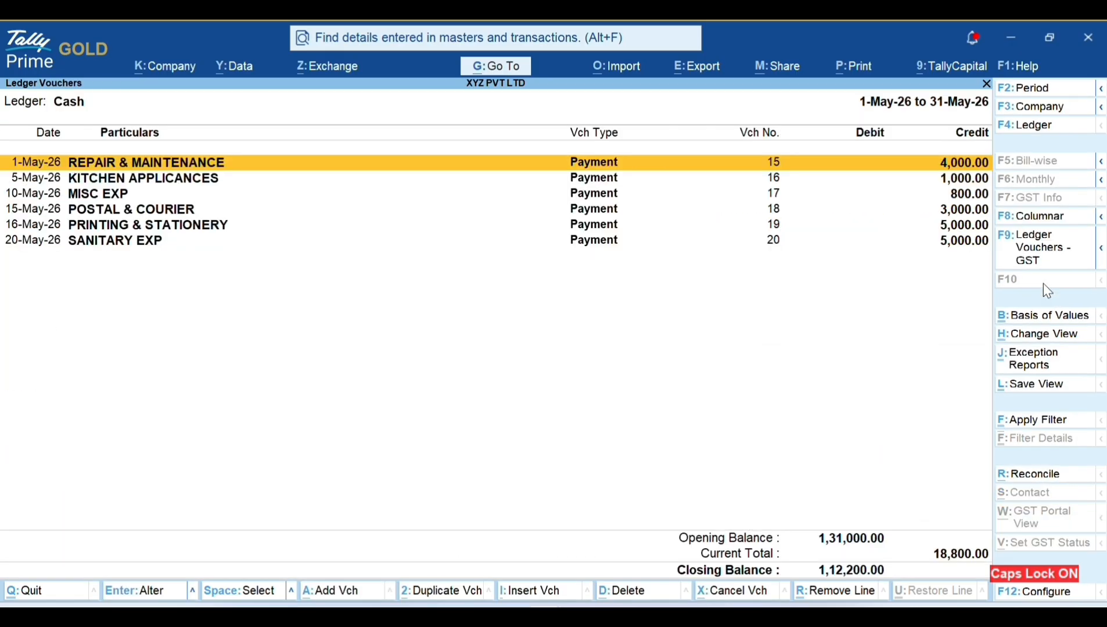
key("Down")
key("Down")
key("Down")
key("Down")
key("Down")
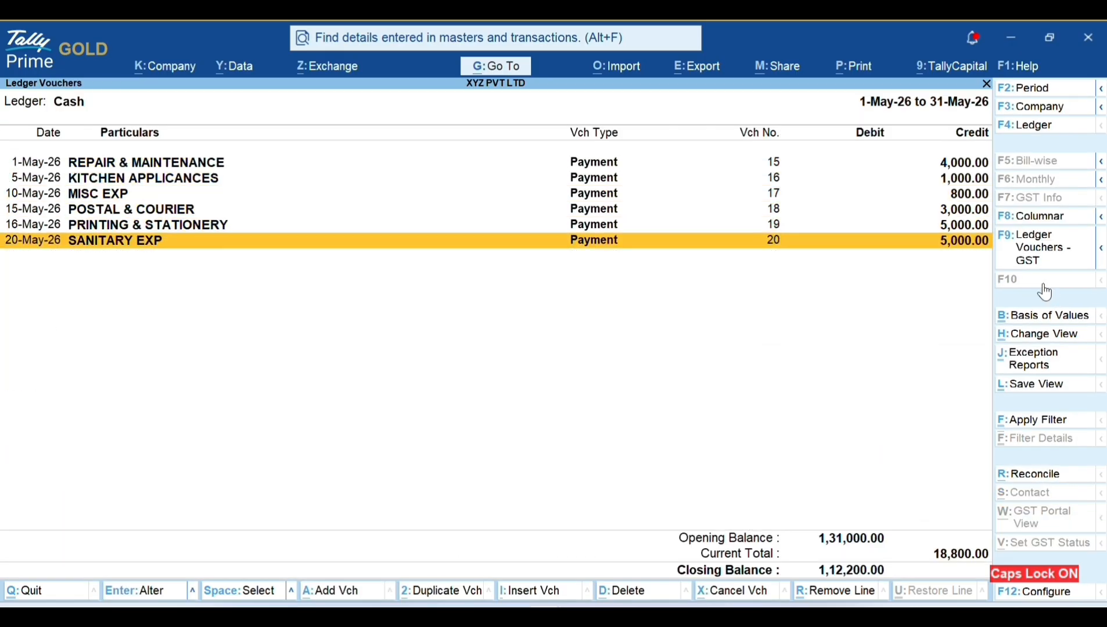
key("Escape")
key("Escape")
key("Escape")
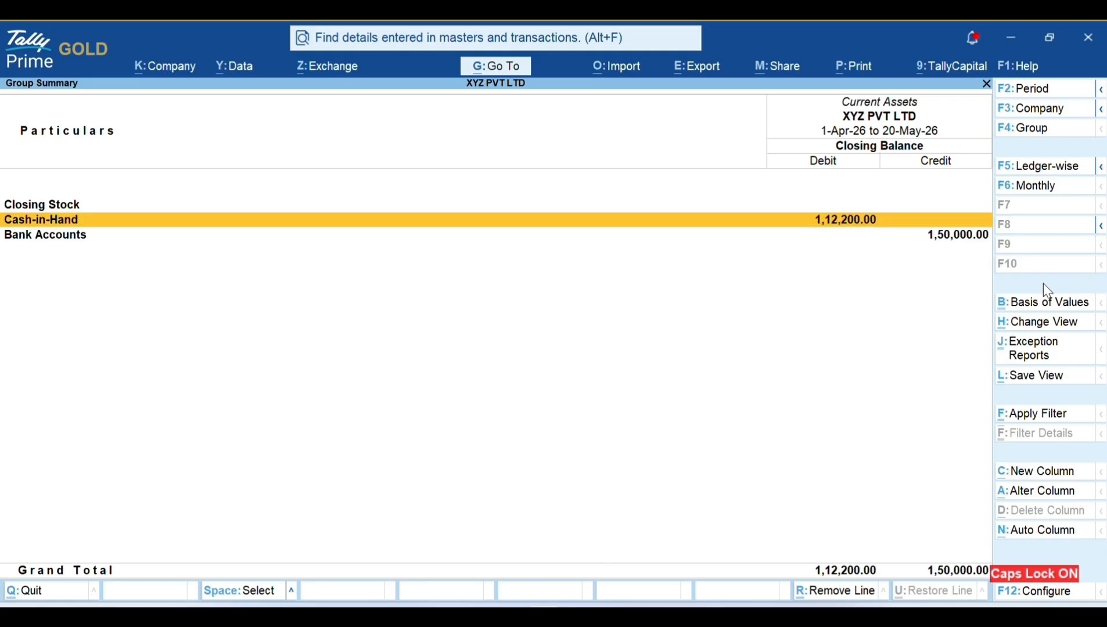
Open the Profit & Loss A/c from the Balance Sheet and drill down into Indirect Expenses.
key("Return")
key("Return")
key("Escape")
key("Escape")
key("Escape")
key("Right")
key("Return")
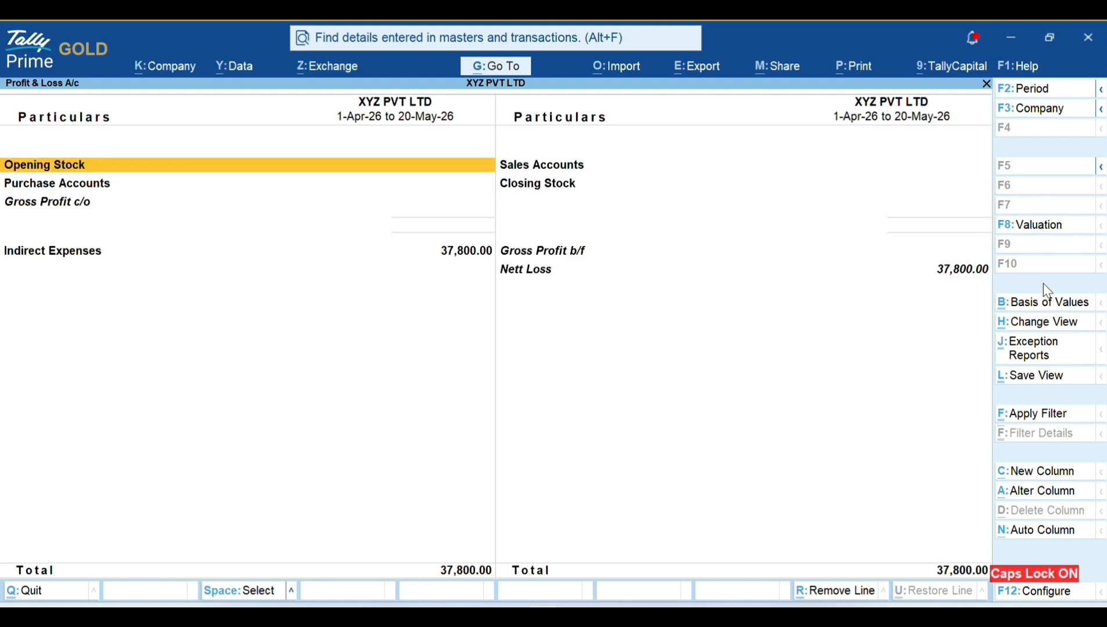
key("Down")
key("Down")
key("Down")
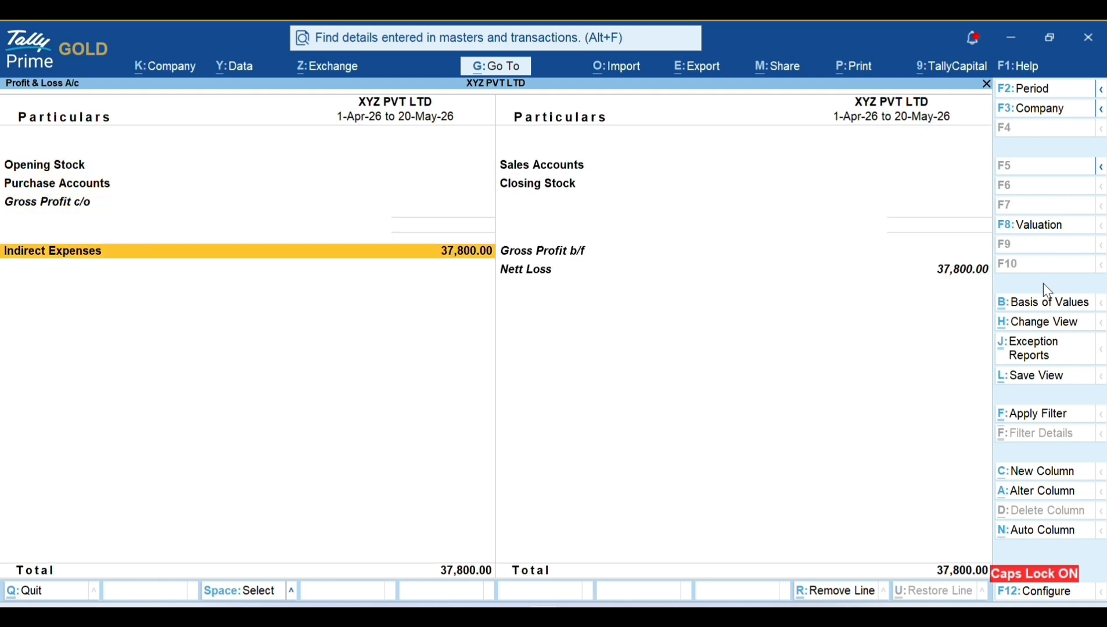
key("Return")
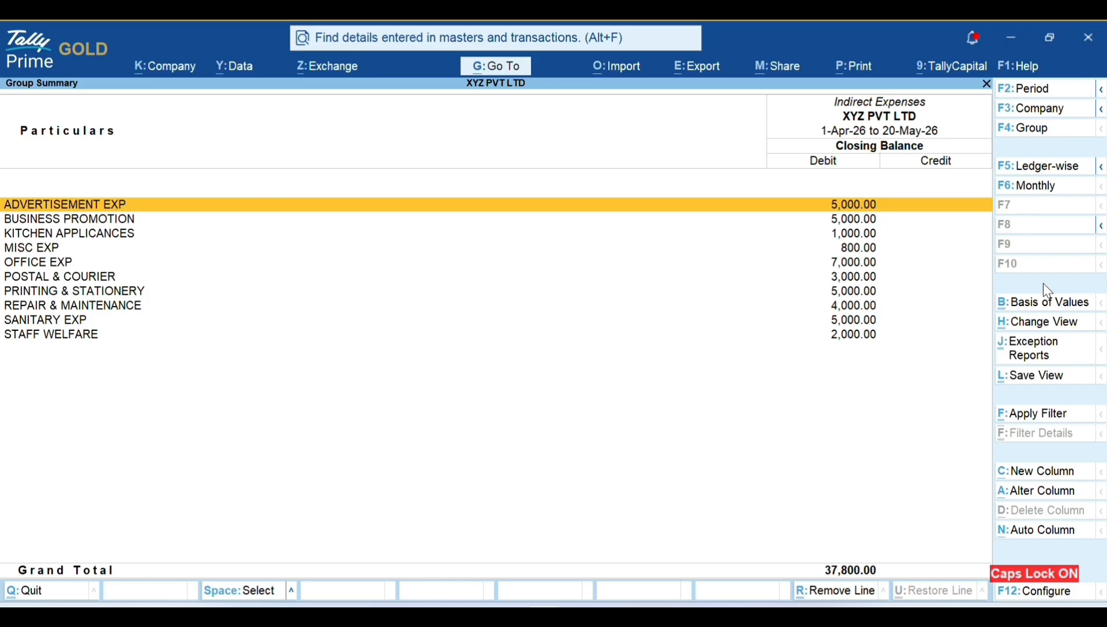
View the monthly summaries of ADVERTISEMENT EXP and BUSINESS PROMOTION.
key("Return")
key("Up")
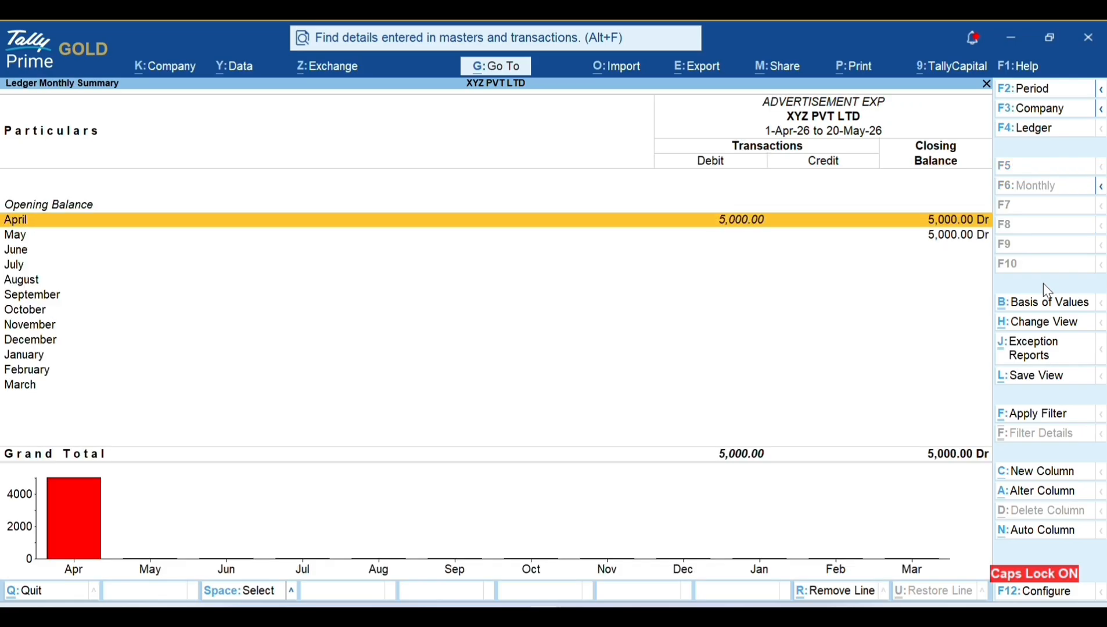
key("Return")
key("Escape")
key("Escape")
key("Down")
key("Return")
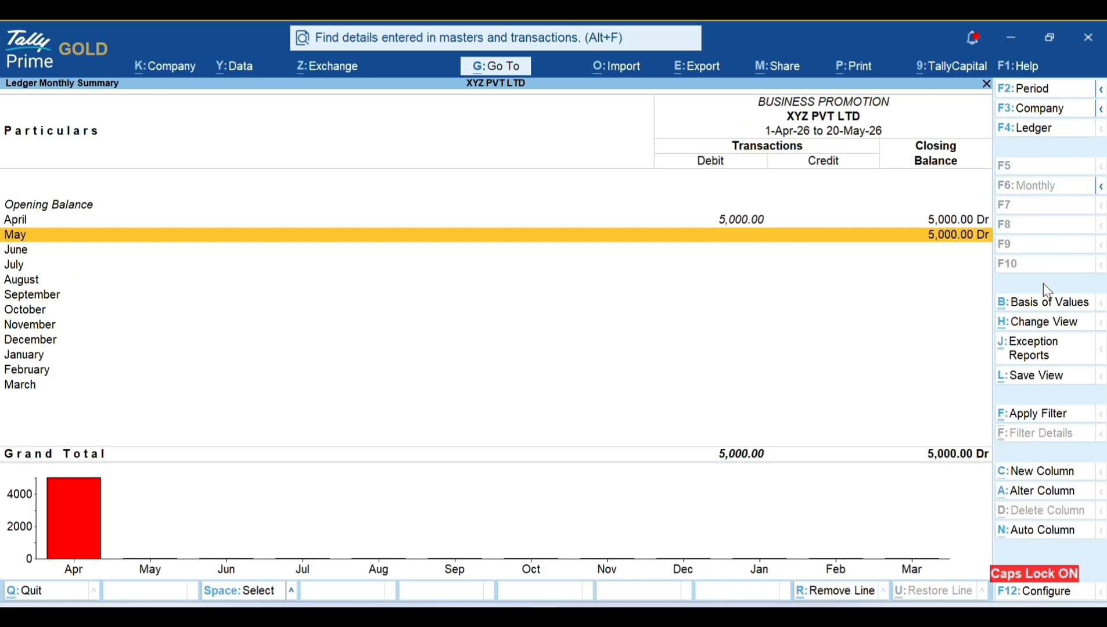
key("Escape")
Examine the remaining indirect expense heads down to STAFF WELFARE and return to the Balance Sheet.
key("Down")
key("Down")
key("Down")
key("Down")
key("Down")
key("Down")
key("Down")
key("Down")
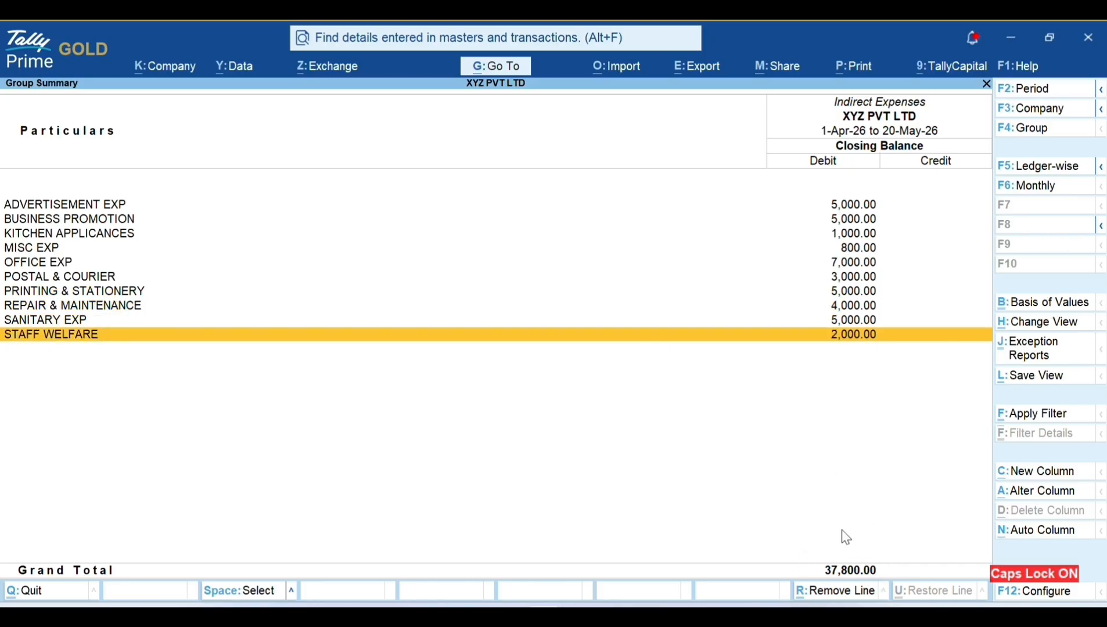
key("Escape")
key("Escape")
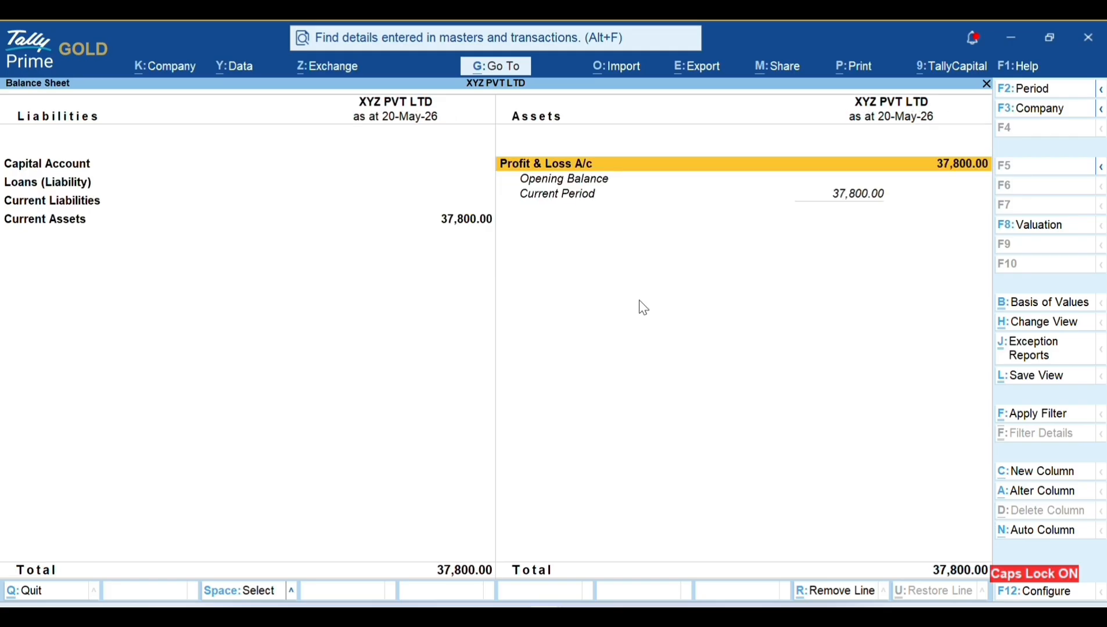
Open the Cash/Bank Books summary among the account books and select the Cash ledger.
key("Escape")
key("Down")
key("Down")
key("Down")
key("Down")
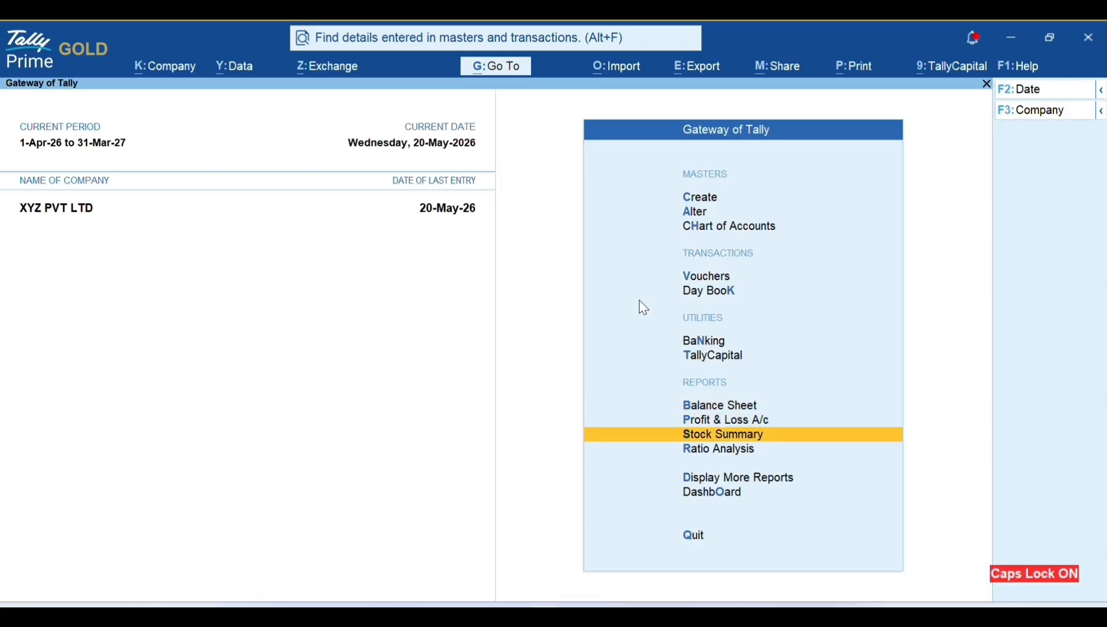
key("Return")
key("Down")
key("Down")
key("Down")
key("Down")
key("Return")
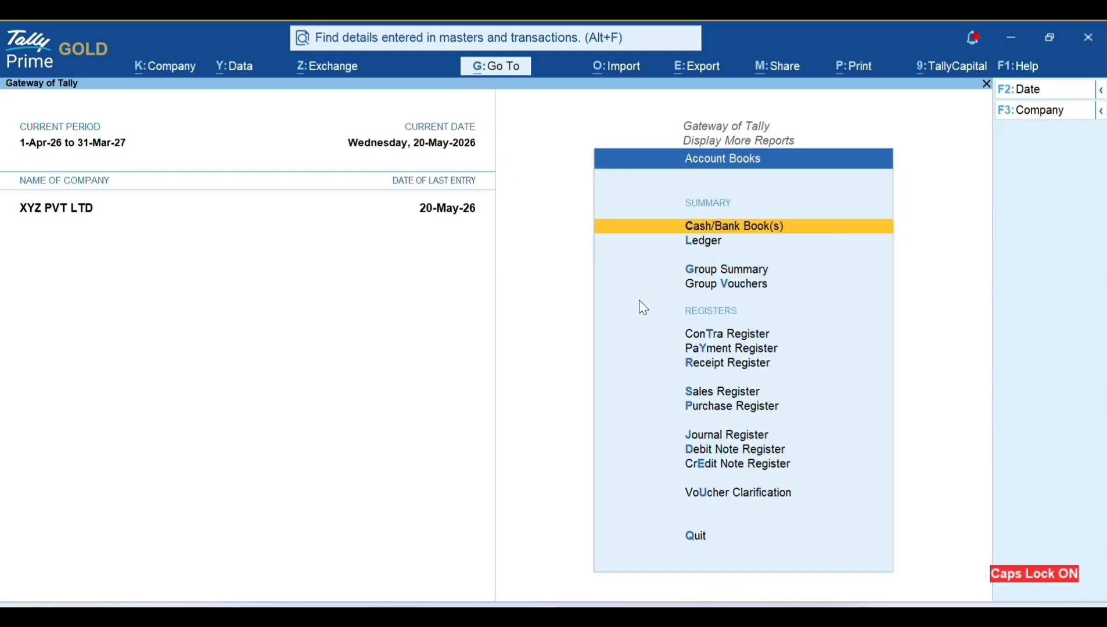
key("Return")
key("Down")
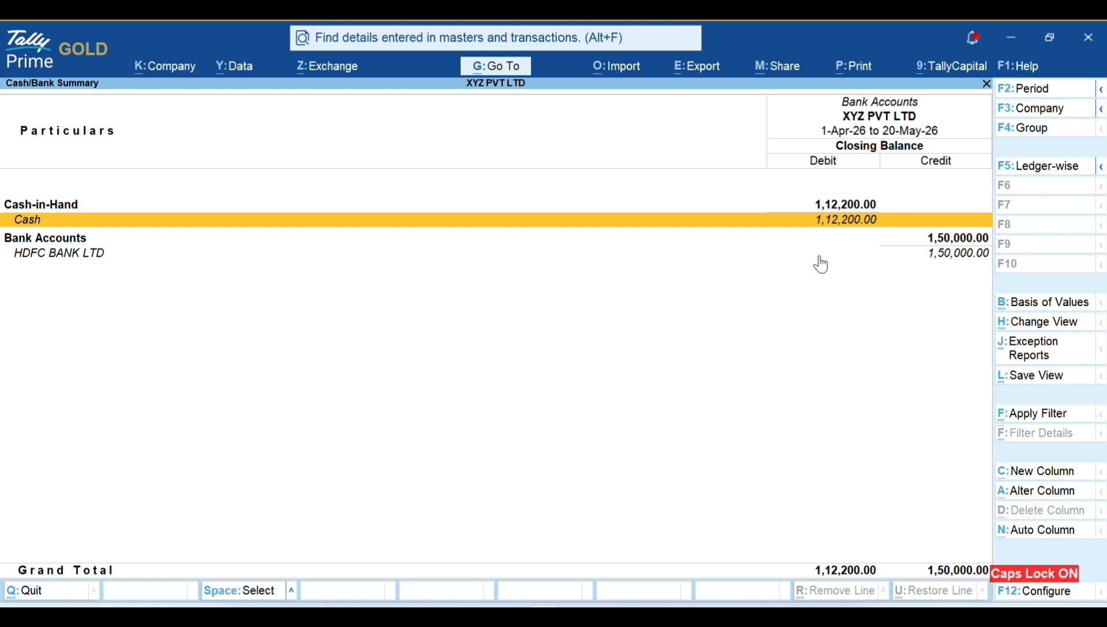
Open the Cash ledger's May vouchers from the cash book and review them down to SANITARY EXP.
key("Return")
key("Return")
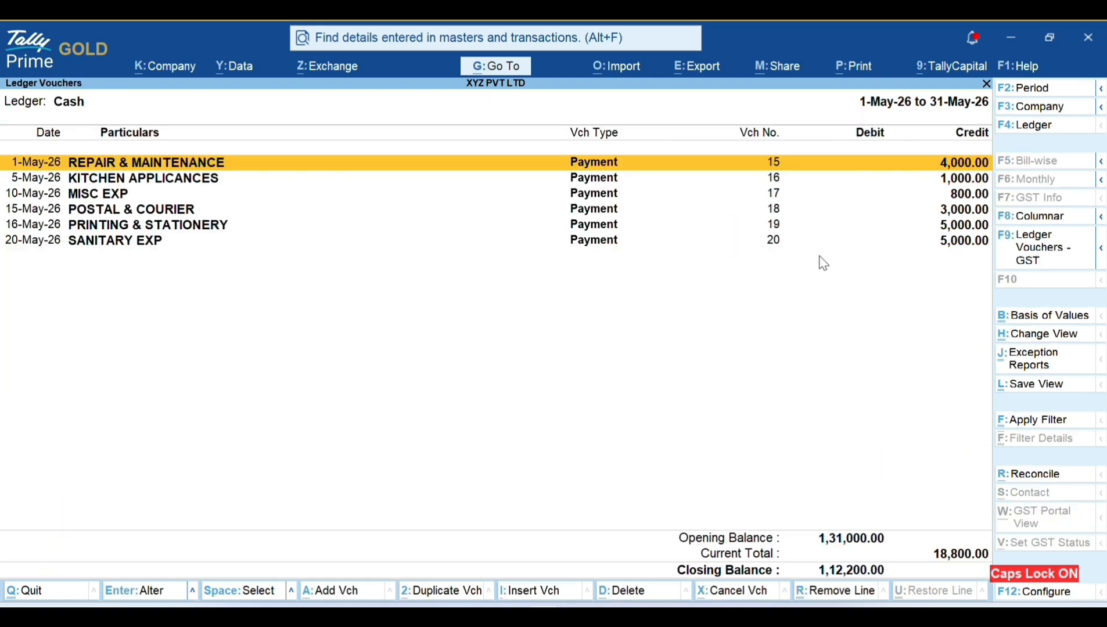
key("Down")
key("Down")
key("Down")
key("Down")
key("Down")
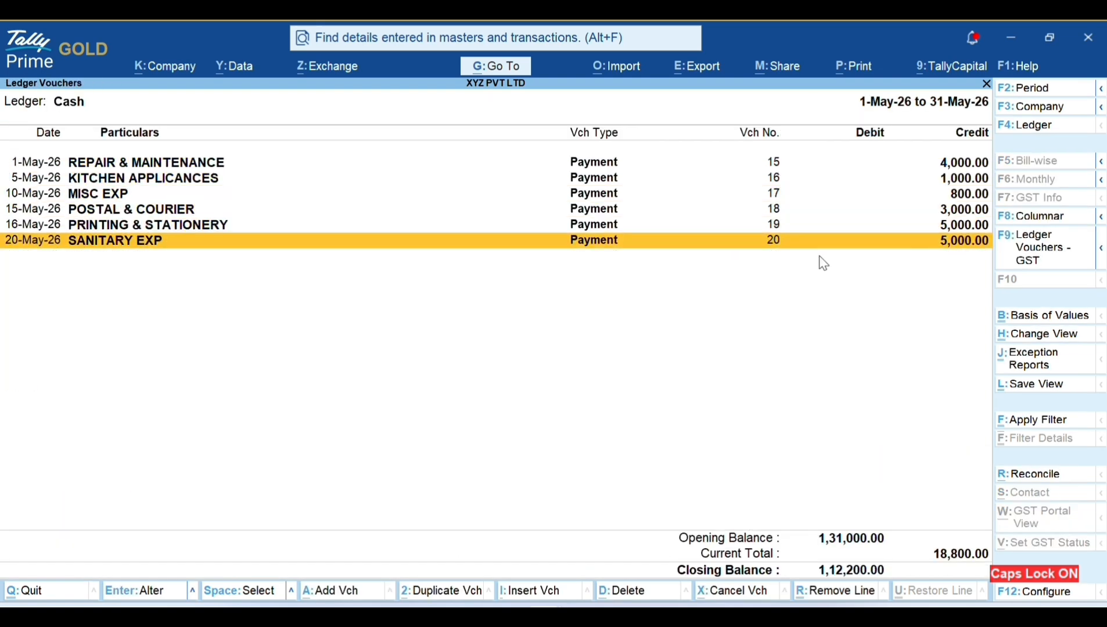
key("Escape")
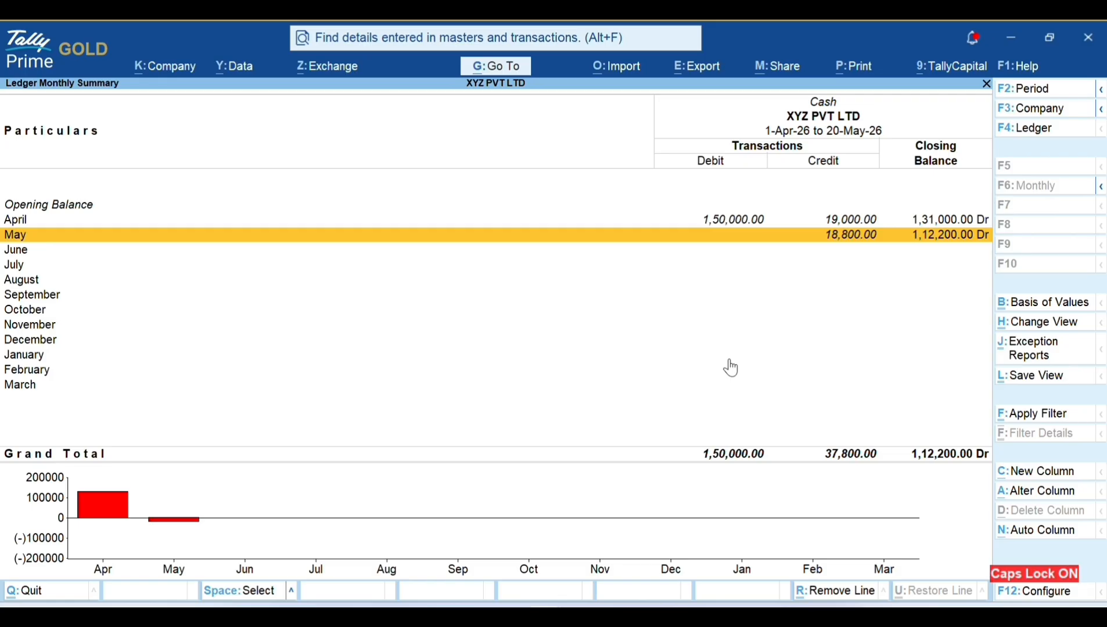
Leave the account books, open the Profit & Loss A/c and show the breakdown of Indirect Expenses.
key("Escape")
key("Escape")
key("p")
key("Escape")
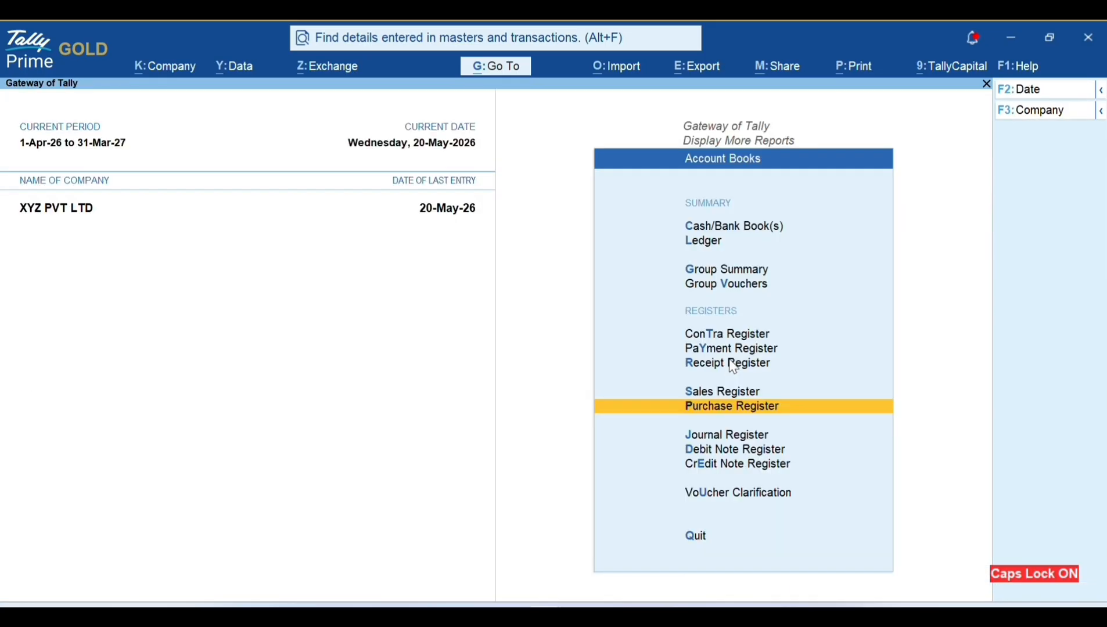
key("Escape")
key("p")
key("Escape")
key("Escape")
key("p")
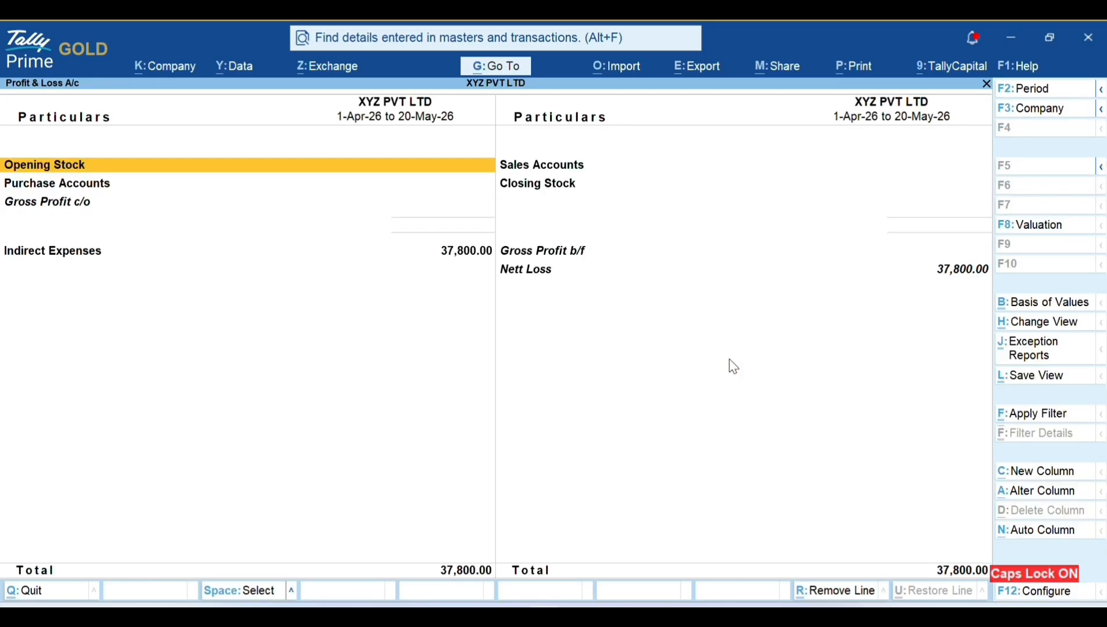
key("Down")
key("Down")
key("Down")
key("shift+Return")
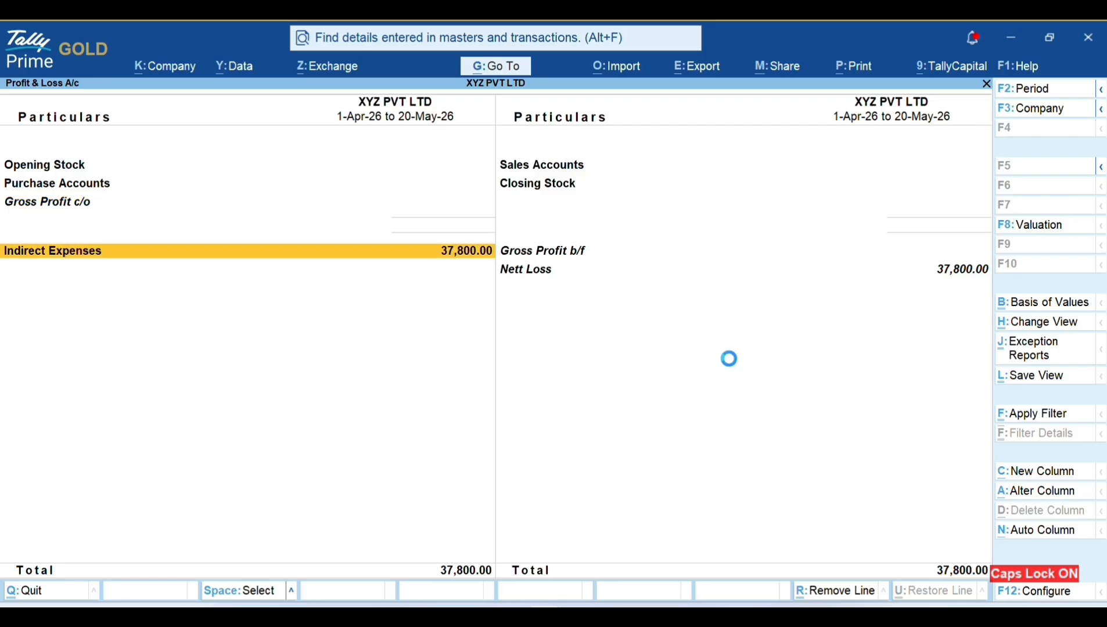